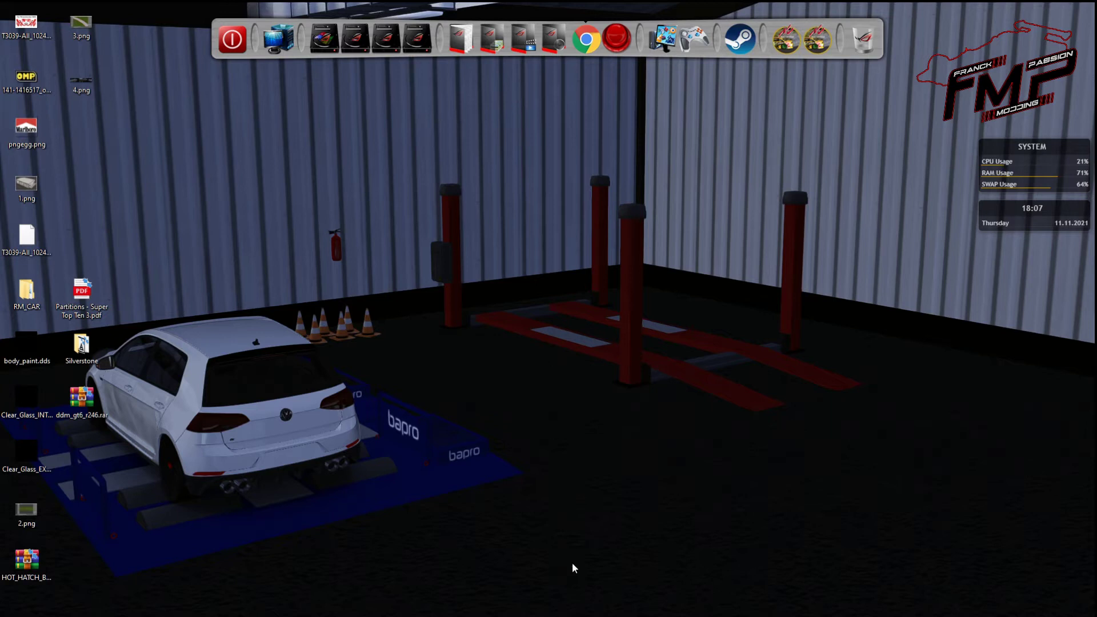
# Restore the Blender window showing fmp_atelier_130.blend and its track layout
pyautogui.click(517, 607)
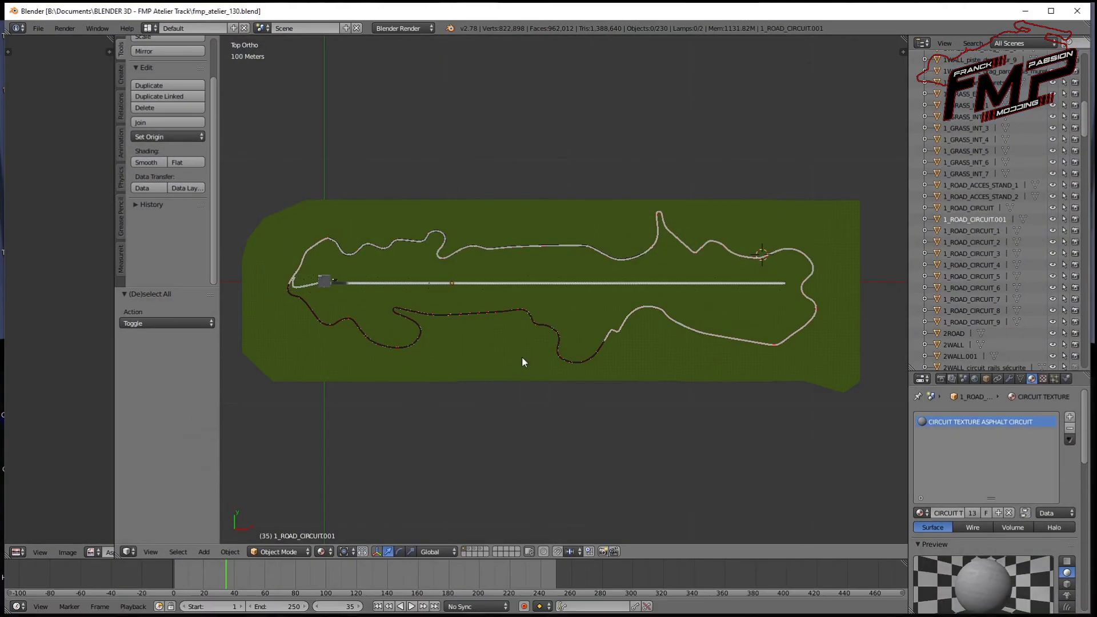
pyautogui.scroll(2, 574, 369)
pyautogui.scroll(-2, 505, 393)
pyautogui.moveTo(496, 387)
pyautogui.mouseDown(button='middle')
pyautogui.moveTo(609, 380)
pyautogui.moveTo(647, 342)
pyautogui.moveTo(652, 319)
pyautogui.moveTo(559, 337)
pyautogui.mouseUp(button='middle')
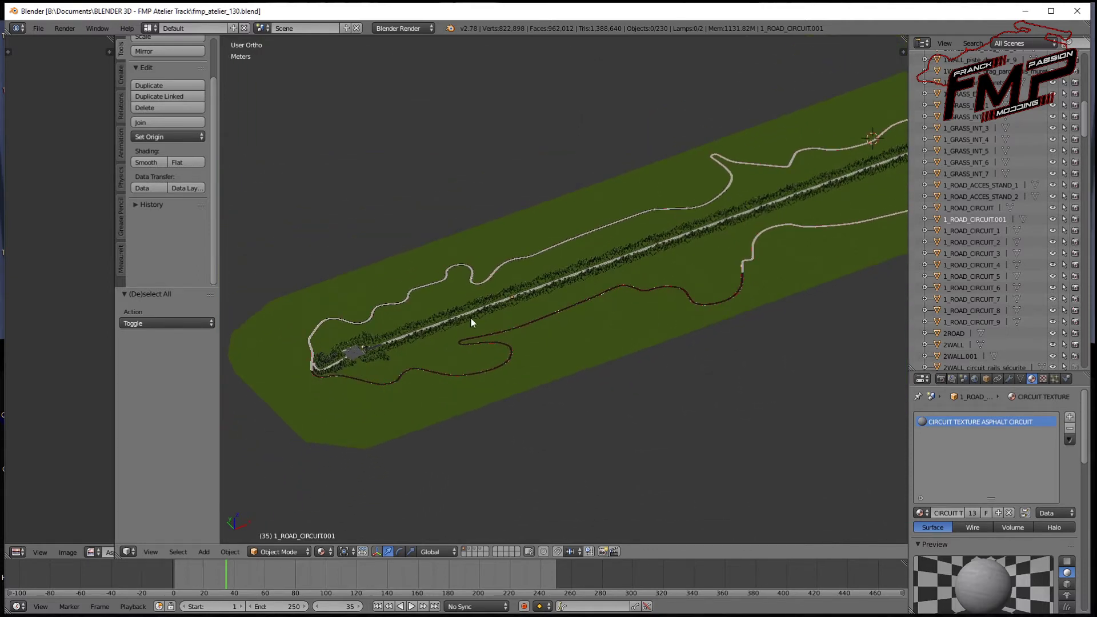
pyautogui.keyDown('shift'); pyautogui.moveTo(351, 354); pyautogui.dragTo(492, 333, button='middle'); pyautogui.keyUp('shift')
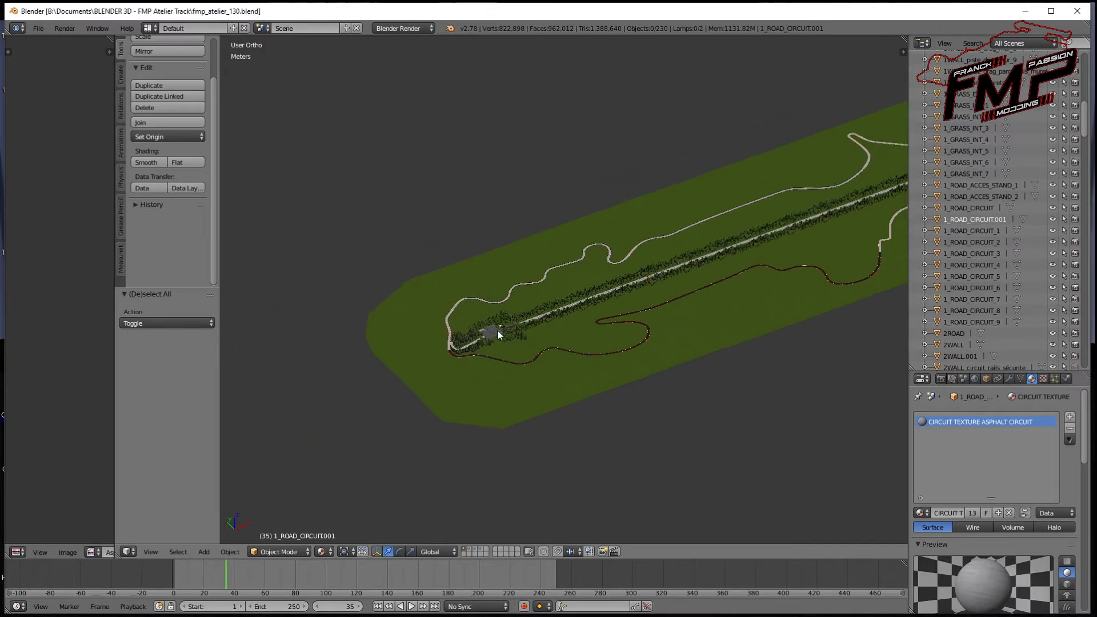
pyautogui.scroll(2, 492, 334)
pyautogui.scroll(2, 401, 409)
pyautogui.keyDown('shift'); pyautogui.moveTo(401, 410); pyautogui.dragTo(591, 310, button='middle'); pyautogui.keyUp('shift')
pyautogui.scroll(4, 591, 310)
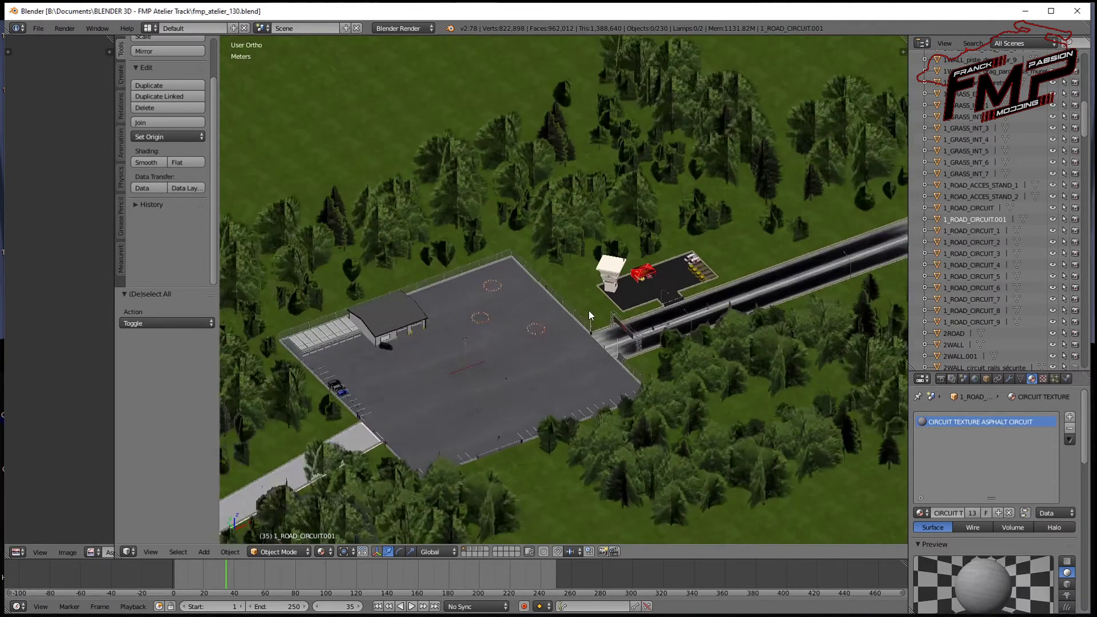
pyautogui.scroll(2, 588, 310)
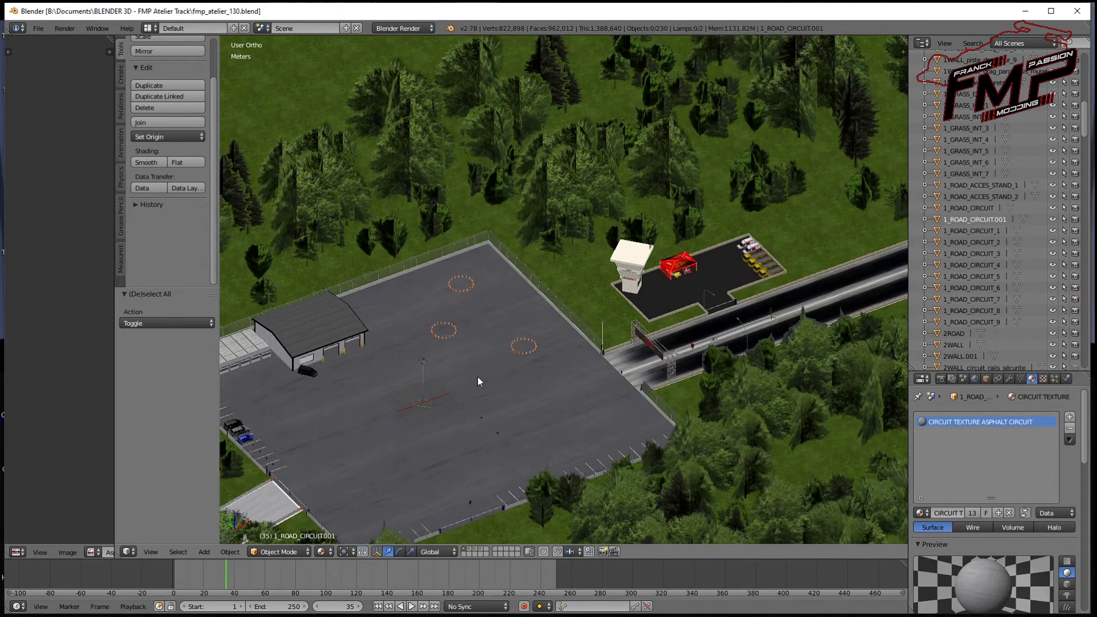
pyautogui.scroll(-3, 478, 375)
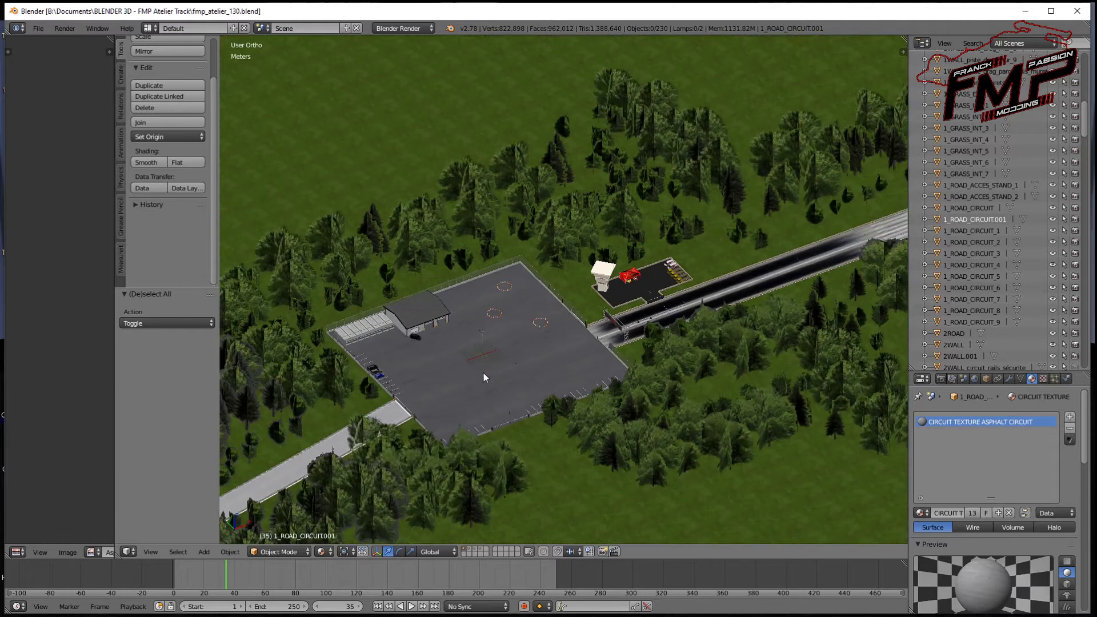
pyautogui.scroll(-8, 484, 371)
pyautogui.moveTo(574, 327)
pyautogui.keyDown('shift'); pyautogui.mouseDown(button='middle')
pyautogui.moveTo(615, 321)
pyautogui.moveTo(499, 348)
pyautogui.mouseUp(button='middle'); pyautogui.keyUp('shift')
pyautogui.scroll(2, 524, 183)
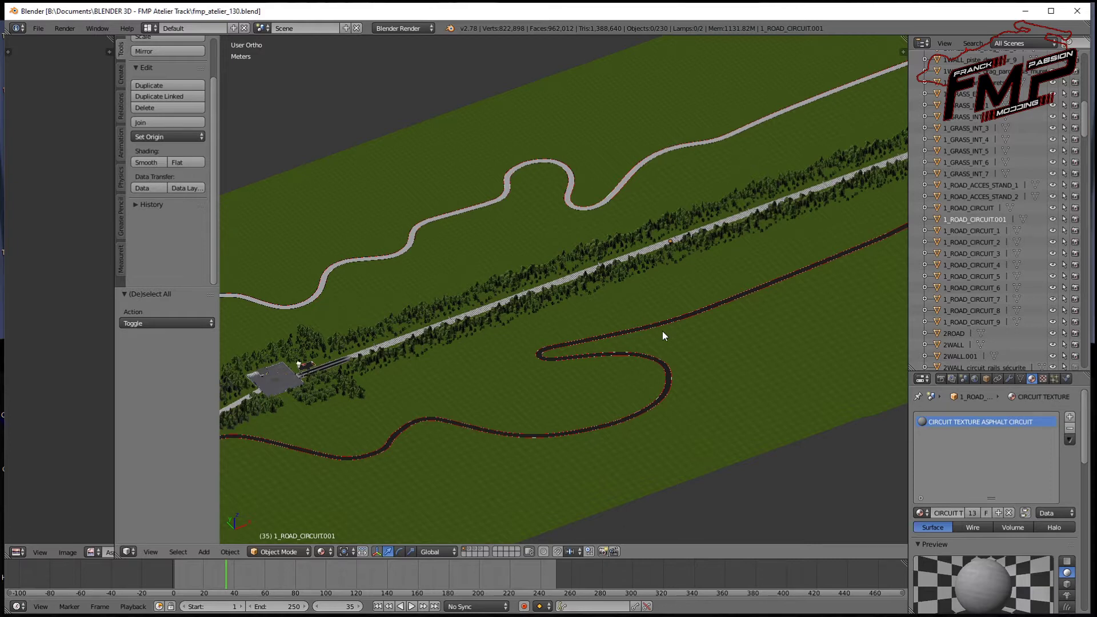
pyautogui.moveTo(759, 279)
pyautogui.keyDown('shift'); pyautogui.mouseDown(button='middle')
pyautogui.moveTo(591, 277)
pyautogui.moveTo(343, 304)
pyautogui.mouseUp(button='middle'); pyautogui.keyUp('shift')
pyautogui.moveTo(805, 238)
pyautogui.keyDown('shift'); pyautogui.mouseDown(button='middle')
pyautogui.moveTo(672, 265)
pyautogui.moveTo(536, 168)
pyautogui.mouseUp(button='middle'); pyautogui.keyUp('shift')
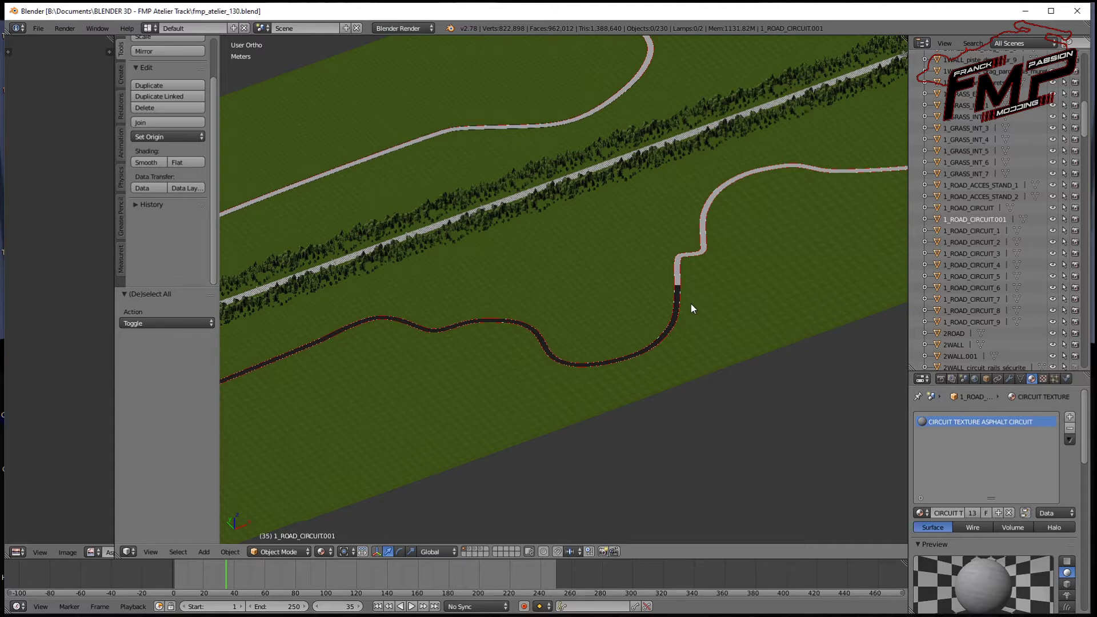
pyautogui.scroll(3, 709, 315)
pyautogui.keyDown('shift'); pyautogui.moveTo(709, 314); pyautogui.dragTo(572, 310, button='middle'); pyautogui.keyUp('shift')
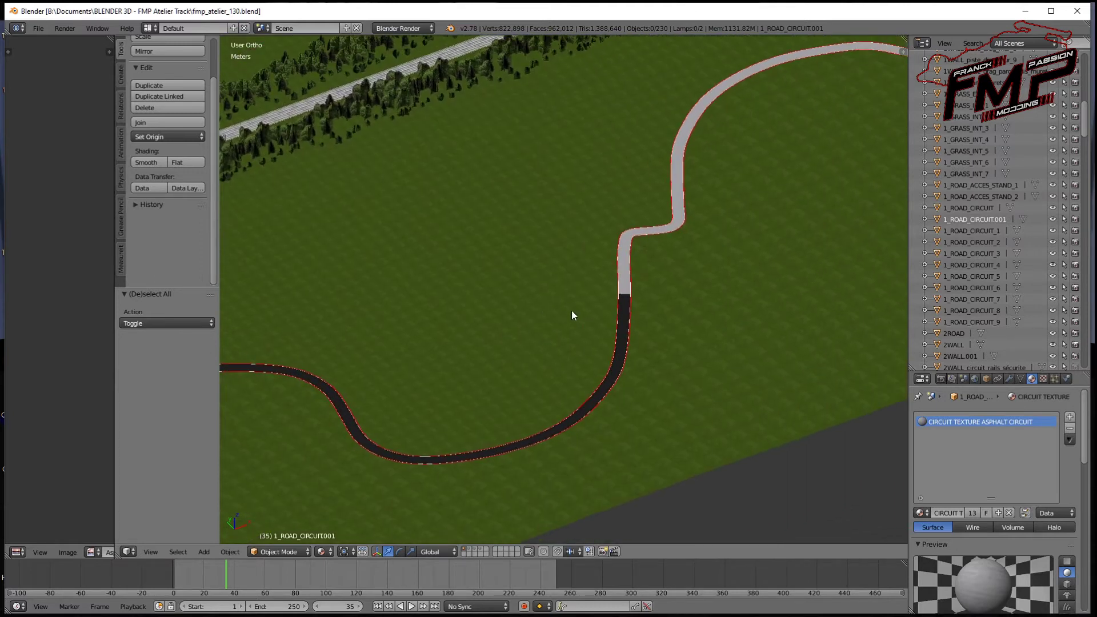
pyautogui.scroll(2, 599, 317)
pyautogui.scroll(2, 763, 255)
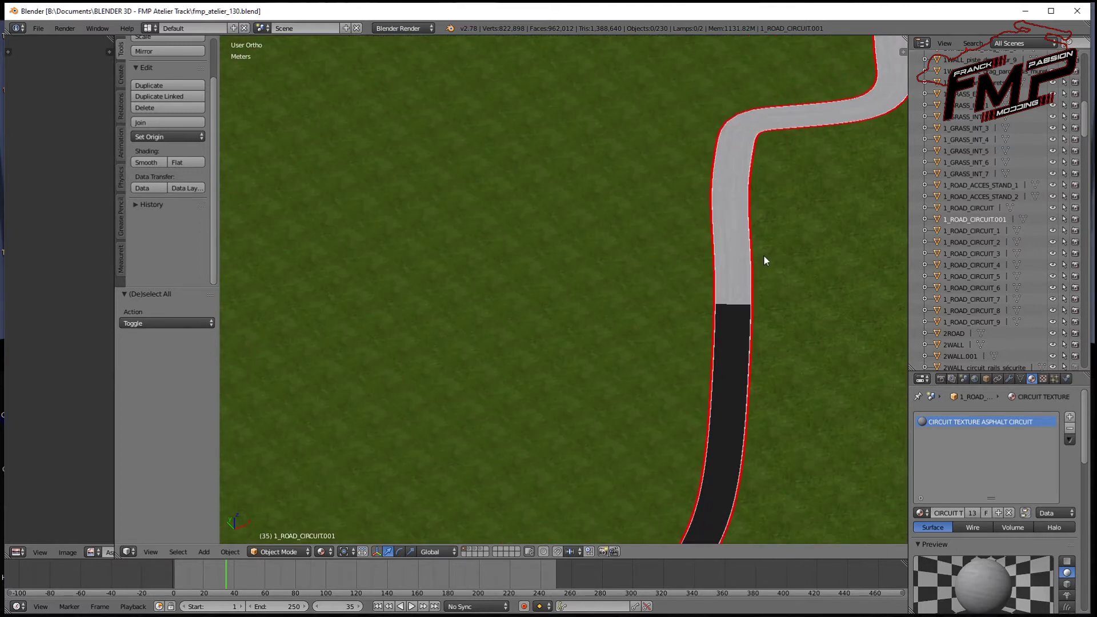
pyautogui.keyDown('shift'); pyautogui.moveTo(764, 255); pyautogui.dragTo(520, 344, button='middle'); pyautogui.keyUp('shift')
pyautogui.scroll(3, 522, 343)
pyautogui.scroll(1, 521, 347)
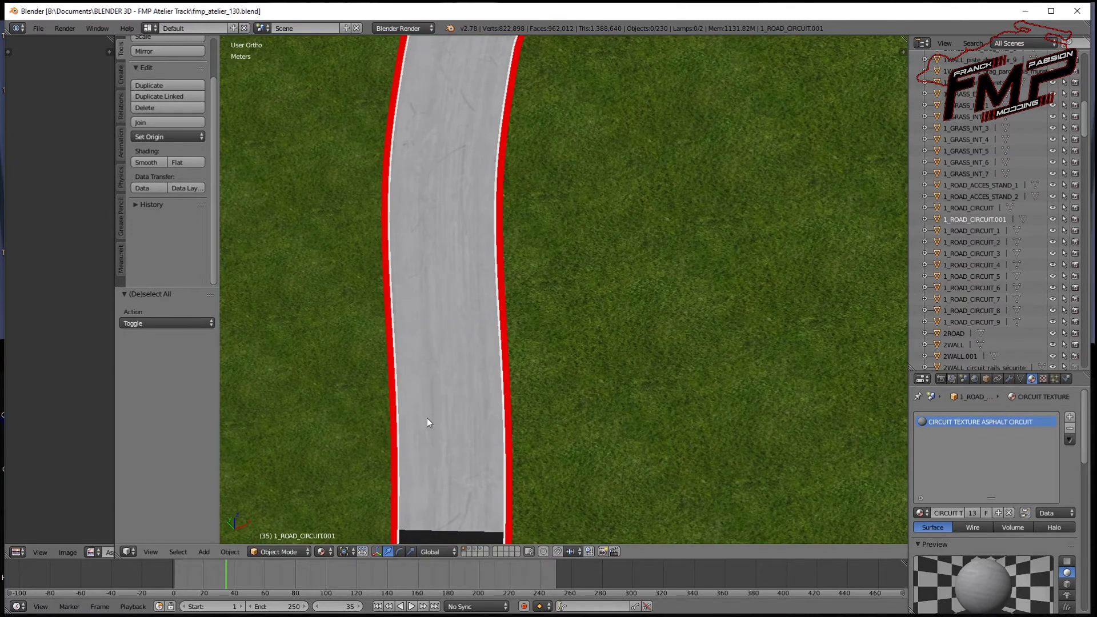
pyautogui.moveTo(438, 437)
pyautogui.keyDown('shift'); pyautogui.mouseDown(button='middle')
pyautogui.moveTo(484, 367)
pyautogui.moveTo(555, 312)
pyautogui.mouseUp(button='middle'); pyautogui.keyUp('shift')
pyautogui.scroll(-2, 485, 368)
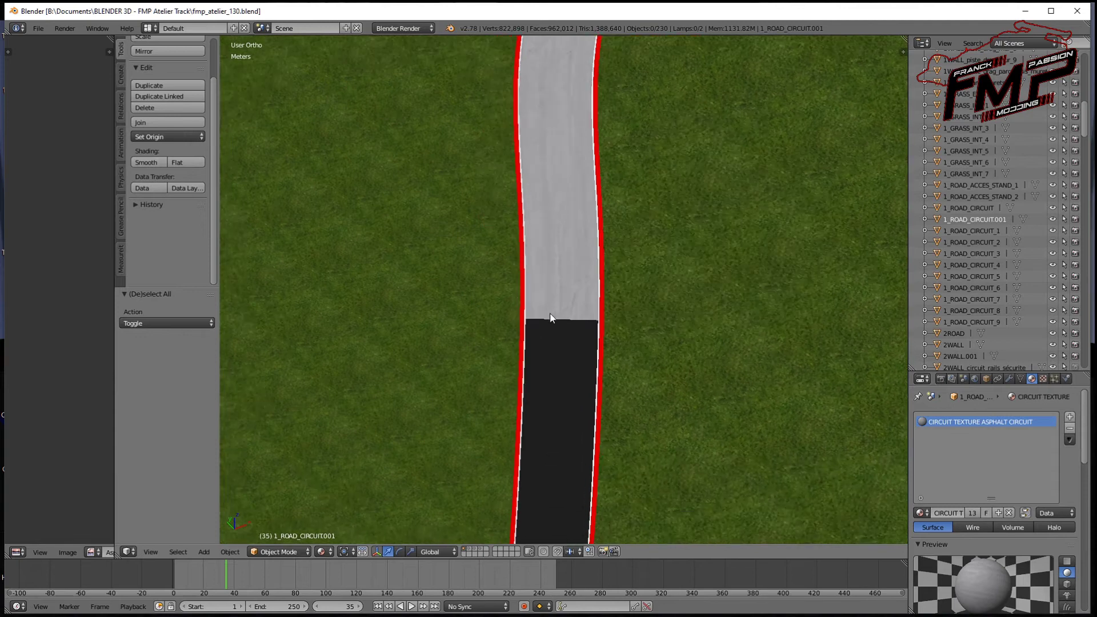
pyautogui.rightClick(554, 308)
# Toggle Edit Mode on 1_ROAD_CIRCUIT and zoom around the track to inspect the road
pyautogui.press('Tab')
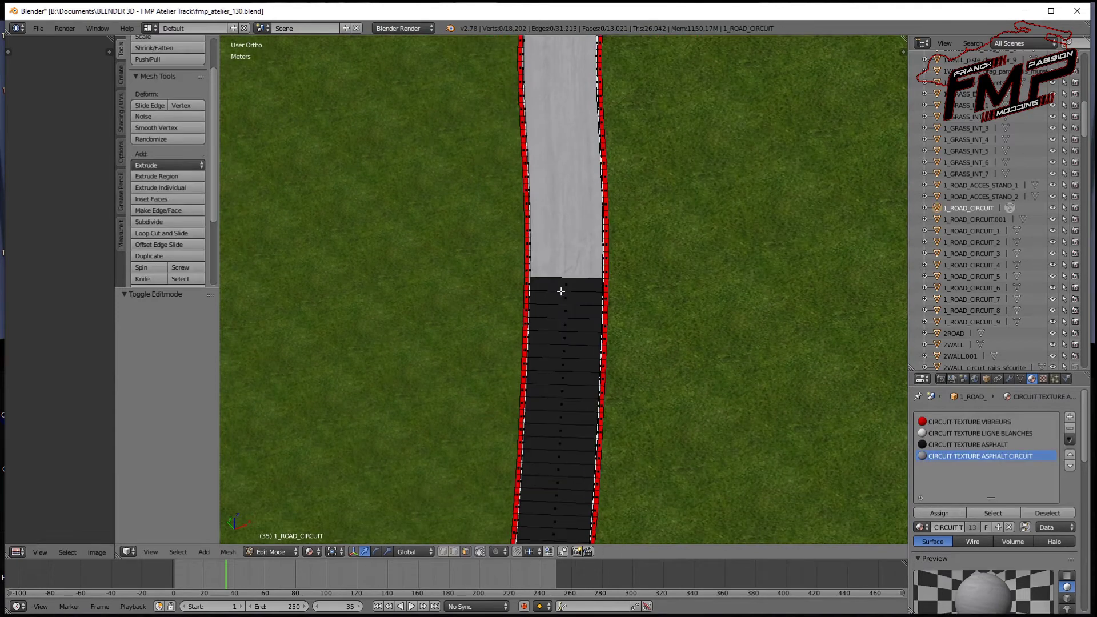
pyautogui.press('Tab')
pyautogui.scroll(-8, 561, 295)
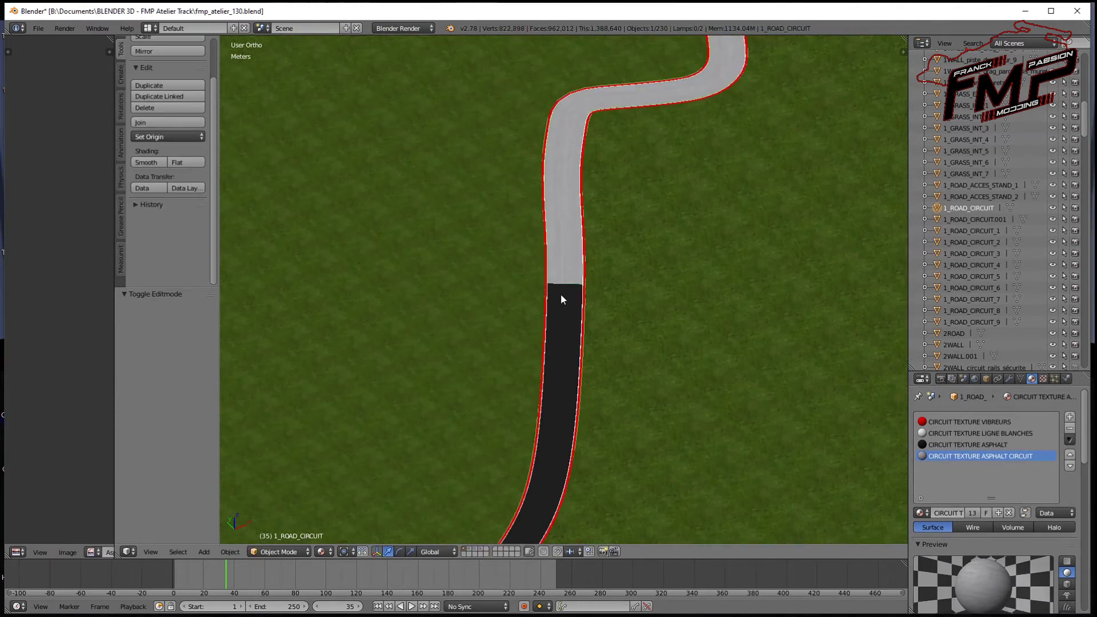
pyautogui.scroll(-2, 564, 296)
pyautogui.scroll(-4, 563, 294)
pyautogui.scroll(-4, 553, 301)
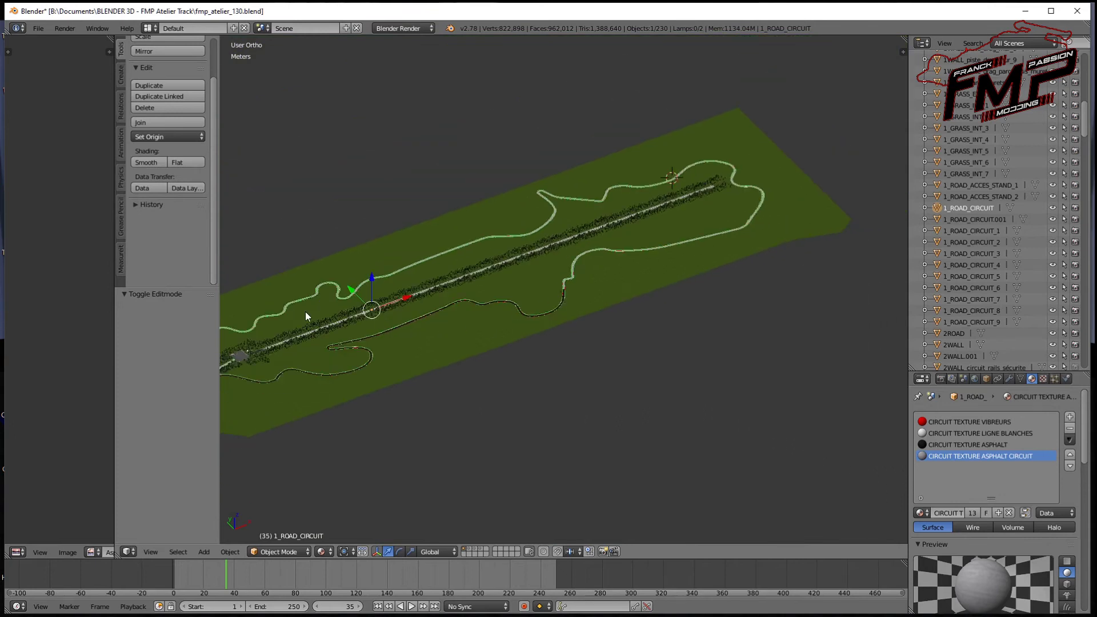
pyautogui.scroll(1, 583, 294)
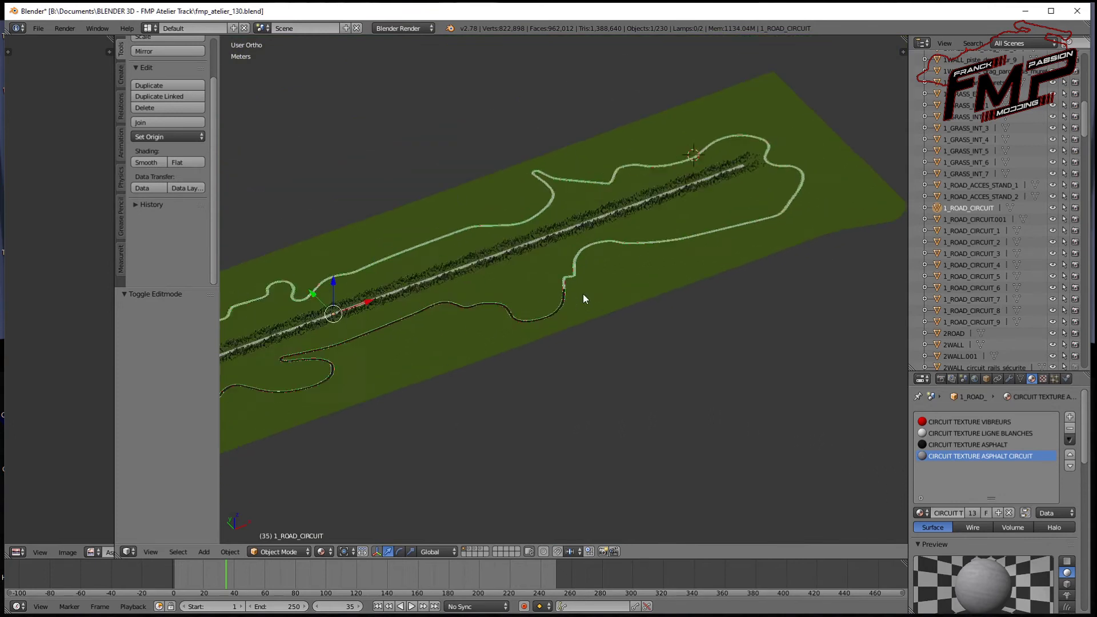
pyautogui.scroll(4, 585, 293)
pyautogui.scroll(4, 588, 295)
pyautogui.scroll(3, 588, 290)
pyautogui.scroll(3, 586, 290)
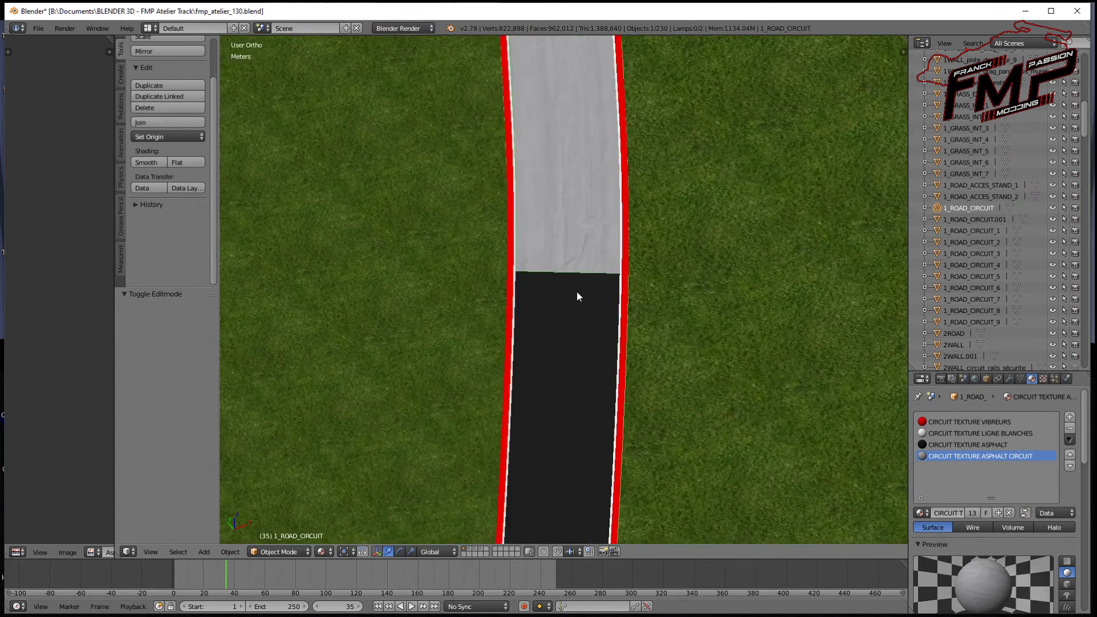
pyautogui.scroll(2, 577, 291)
pyautogui.scroll(3, 579, 292)
# Select the first dark road face and path-select a run of faces down to a farther face, in top view
pyautogui.press('Tab')
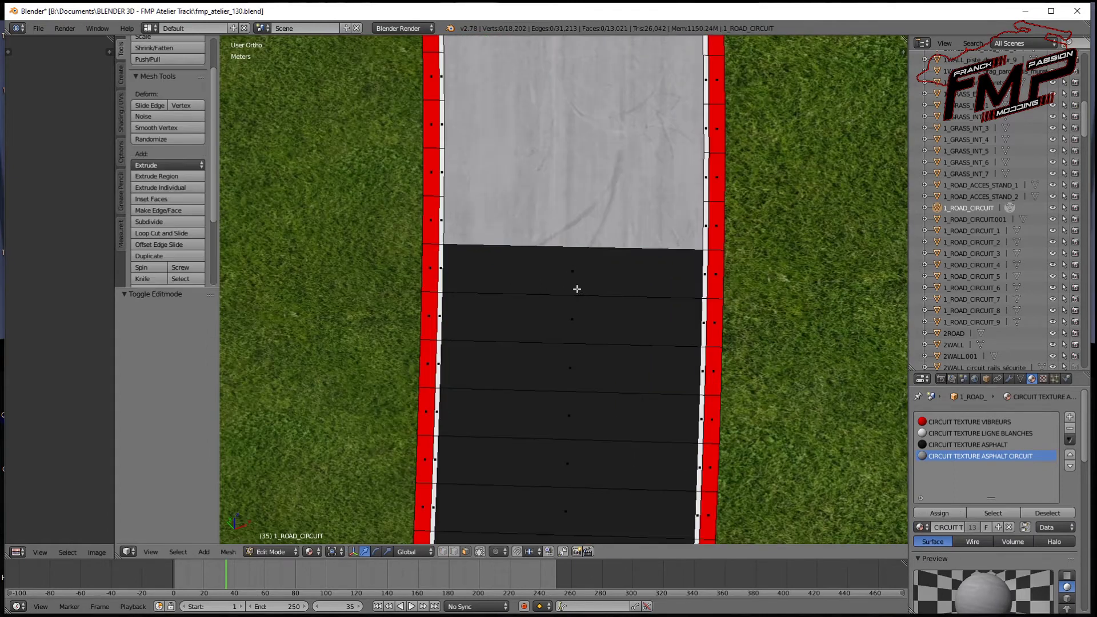
pyautogui.rightClick(578, 286)
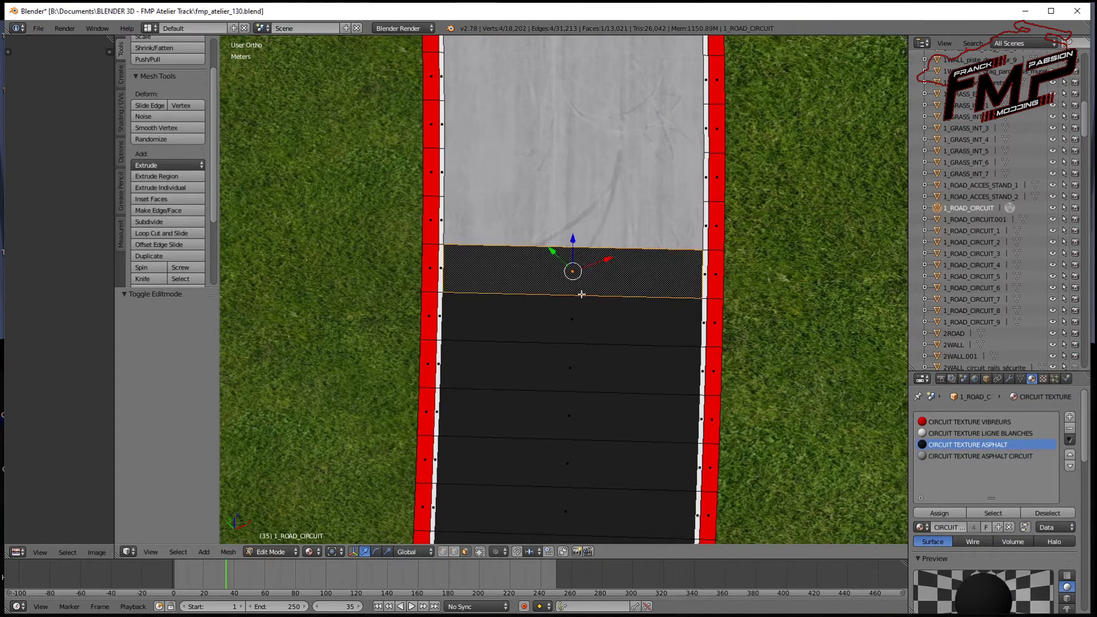
pyautogui.press('KP_7')
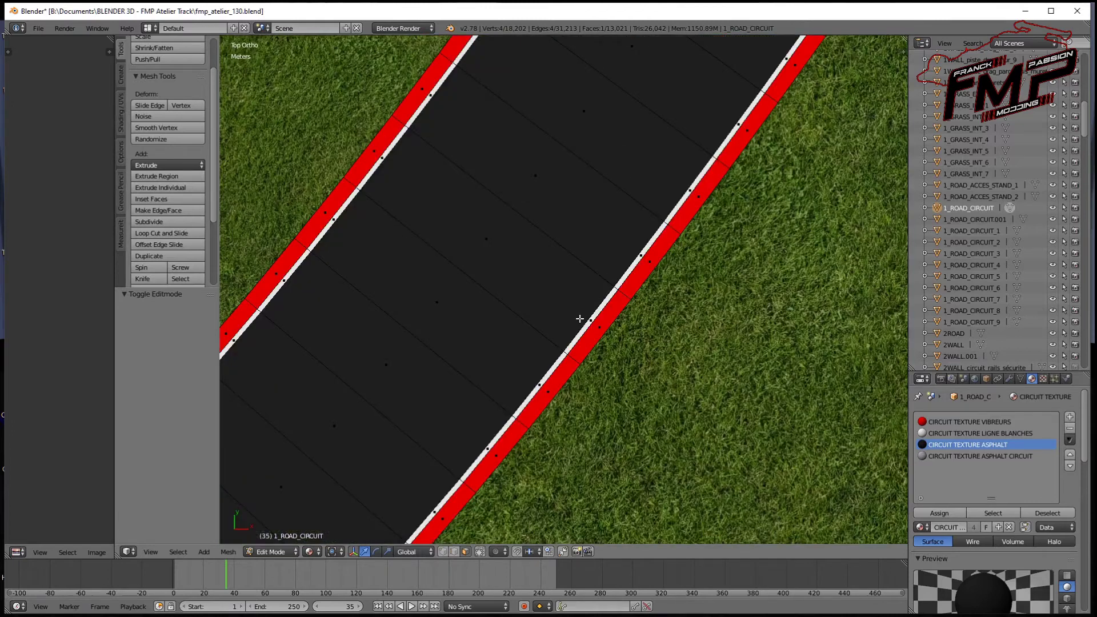
pyautogui.scroll(-3, 572, 283)
pyautogui.press('KP_Decimal')
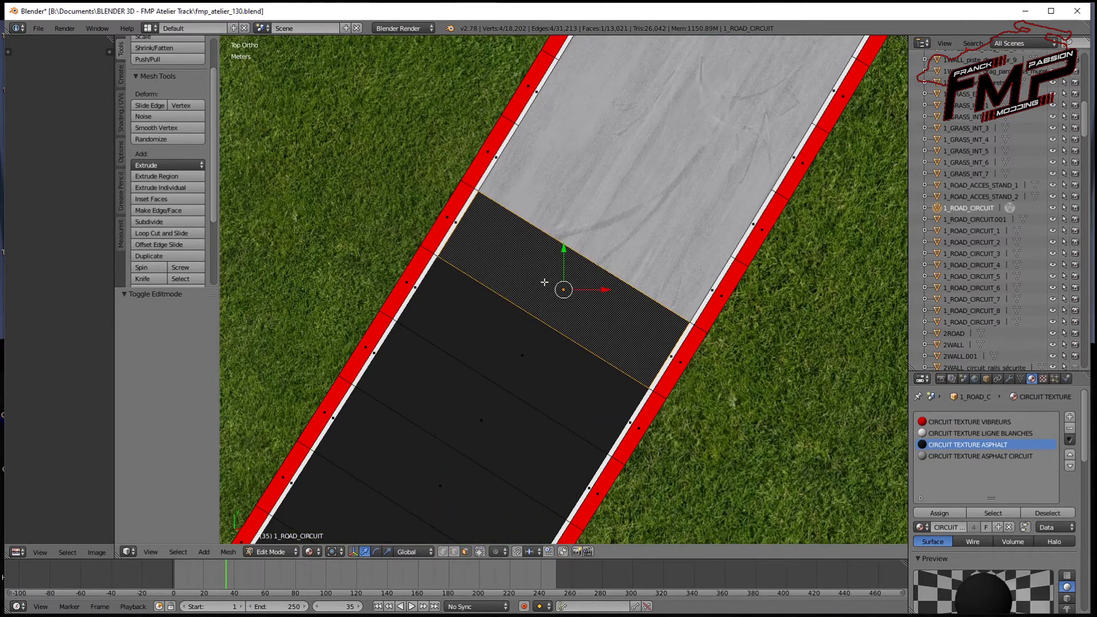
pyautogui.scroll(-4, 544, 282)
pyautogui.keyDown('shift'); pyautogui.moveTo(560, 288); pyautogui.dragTo(642, 233, button='middle'); pyautogui.keyUp('shift')
pyautogui.scroll(-2, 642, 234)
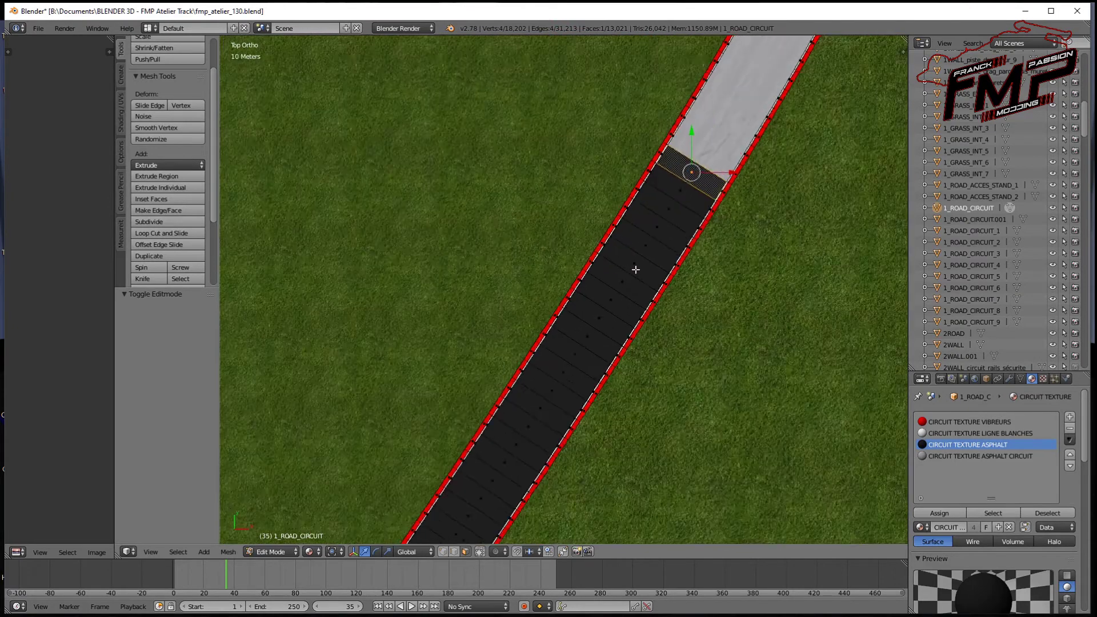
pyautogui.scroll(-2, 635, 265)
pyautogui.keyDown('ctrl'); pyautogui.click(508, 434); pyautogui.keyUp('ctrl')
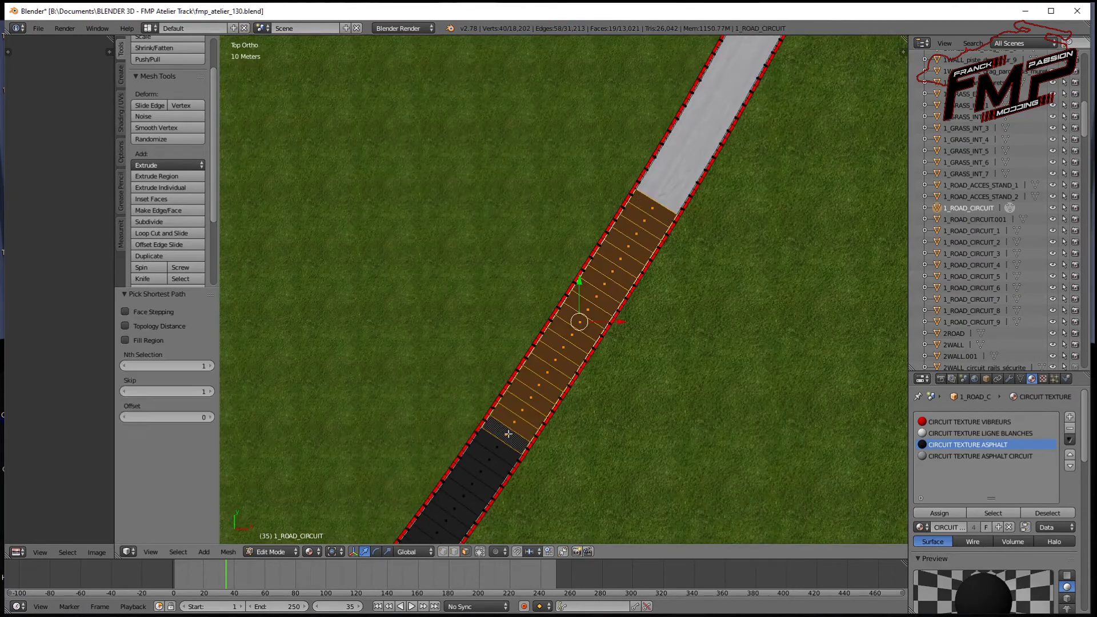
# Extend the road face selection along the lower curve and up the left section
pyautogui.keyDown('shift'); pyautogui.moveTo(508, 434); pyautogui.dragTo(661, 265, button='middle'); pyautogui.keyUp('shift')
pyautogui.scroll(-2, 657, 281)
pyautogui.scroll(-2, 656, 282)
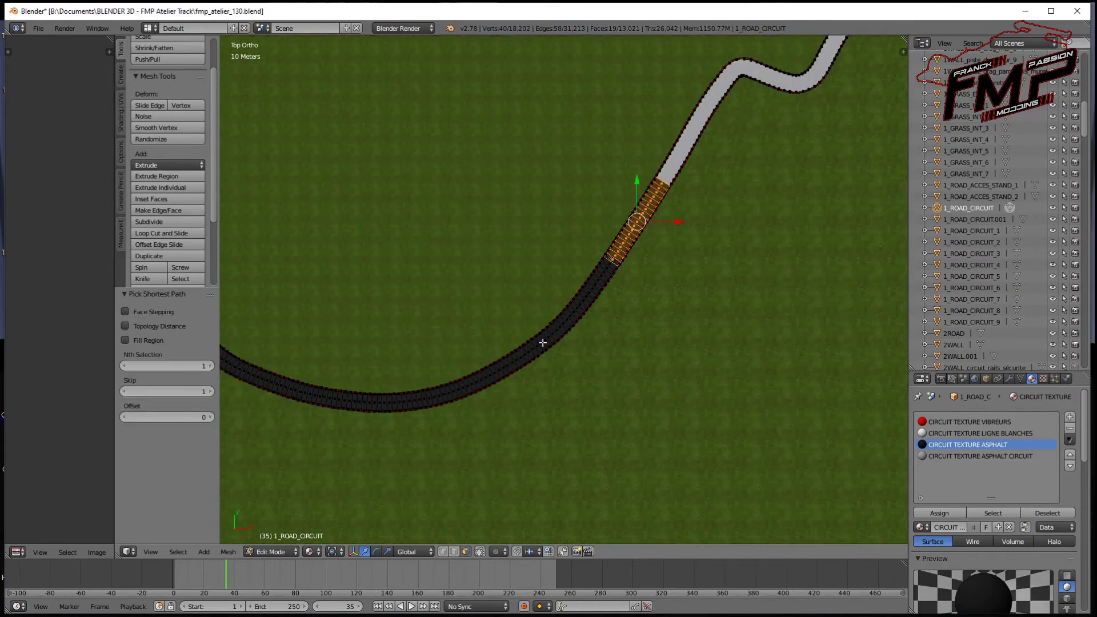
pyautogui.keyDown('shift'); pyautogui.moveTo(603, 304); pyautogui.dragTo(693, 287, button='middle'); pyautogui.keyUp('shift')
pyautogui.scroll(-2, 536, 293)
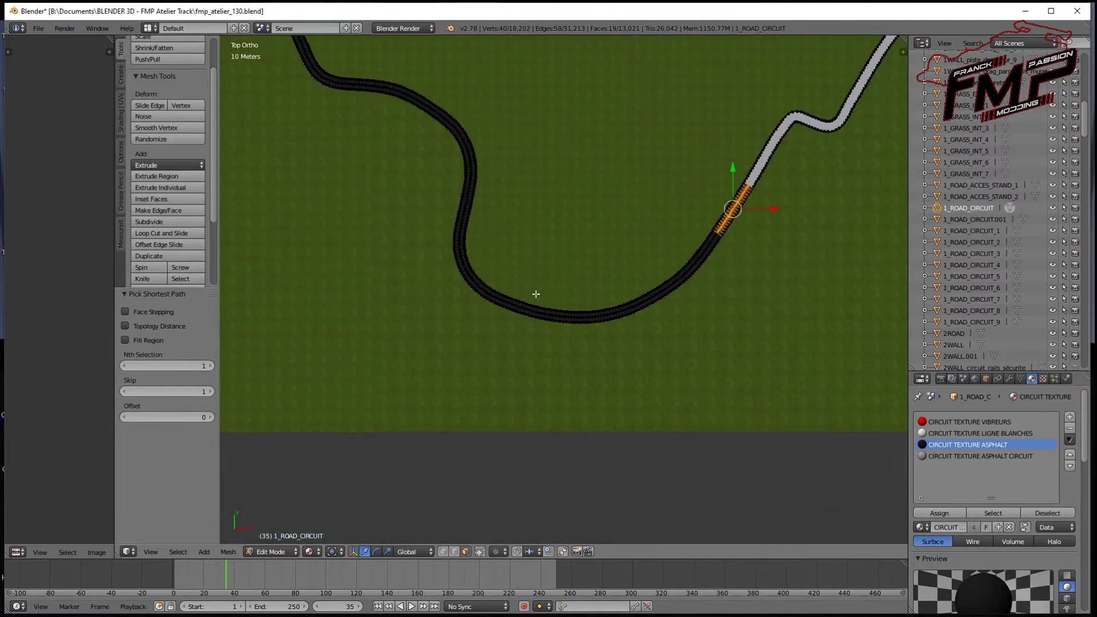
pyautogui.scroll(1, 499, 265)
pyautogui.scroll(1, 515, 297)
pyautogui.scroll(1, 515, 277)
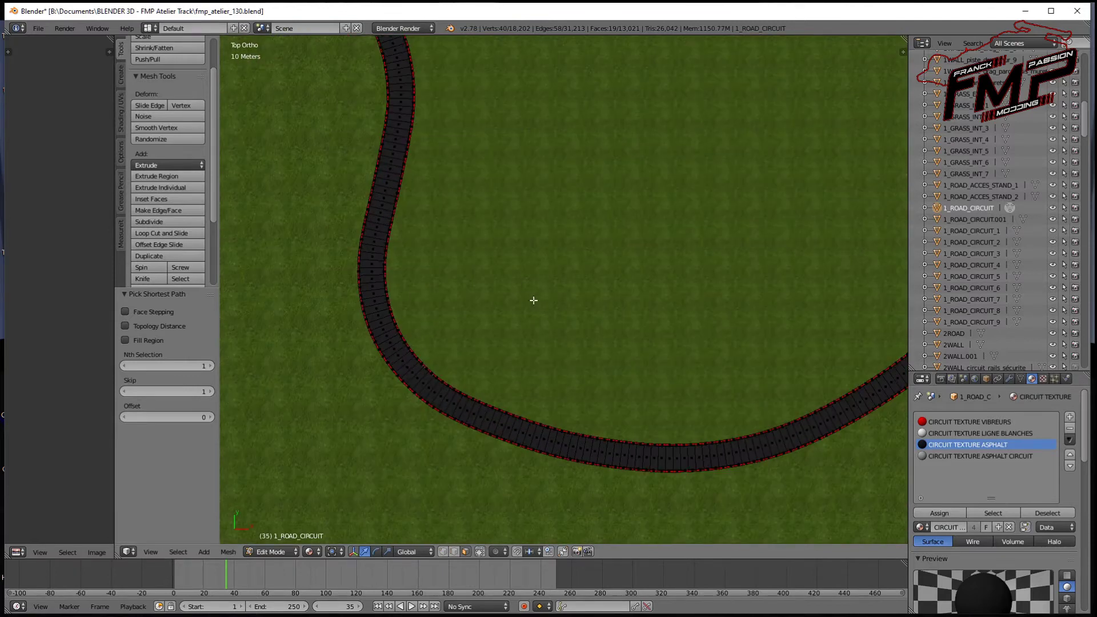
pyautogui.scroll(2, 542, 304)
pyautogui.scroll(-1, 374, 265)
pyautogui.scroll(2, 431, 297)
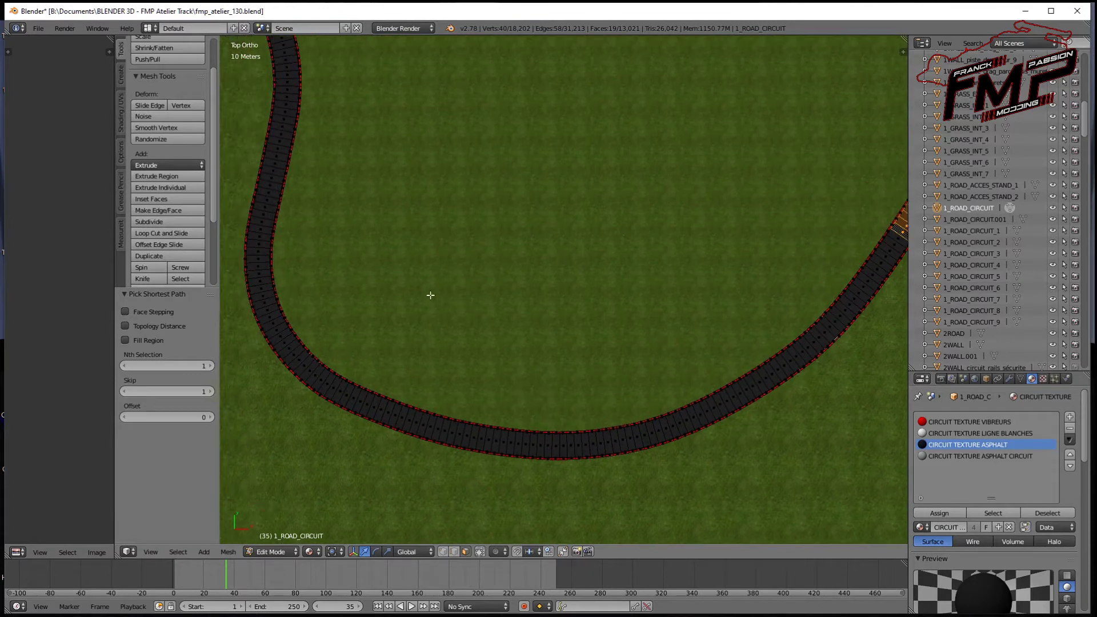
pyautogui.keyDown('ctrl'); pyautogui.click(306, 367); pyautogui.keyUp('ctrl')
pyautogui.keyDown('ctrl'); pyautogui.click(278, 150); pyautogui.keyUp('ctrl')
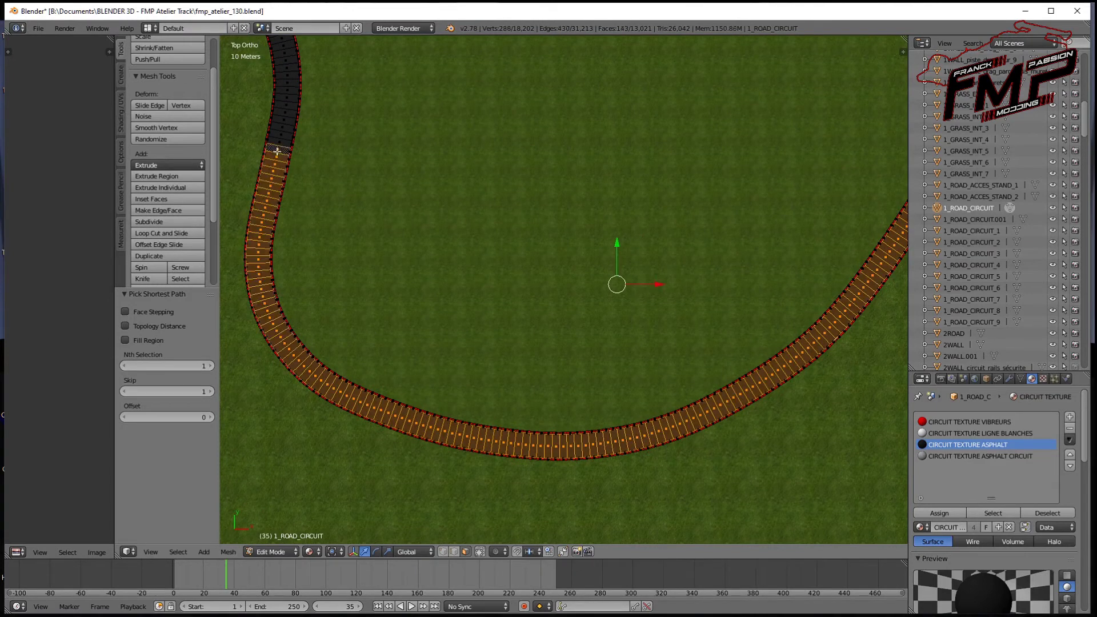
# Extend the selection further up and up-left along the dark road, then frame it
pyautogui.keyDown('shift'); pyautogui.moveTo(366, 203); pyautogui.dragTo(515, 382, button='middle'); pyautogui.keyUp('shift')
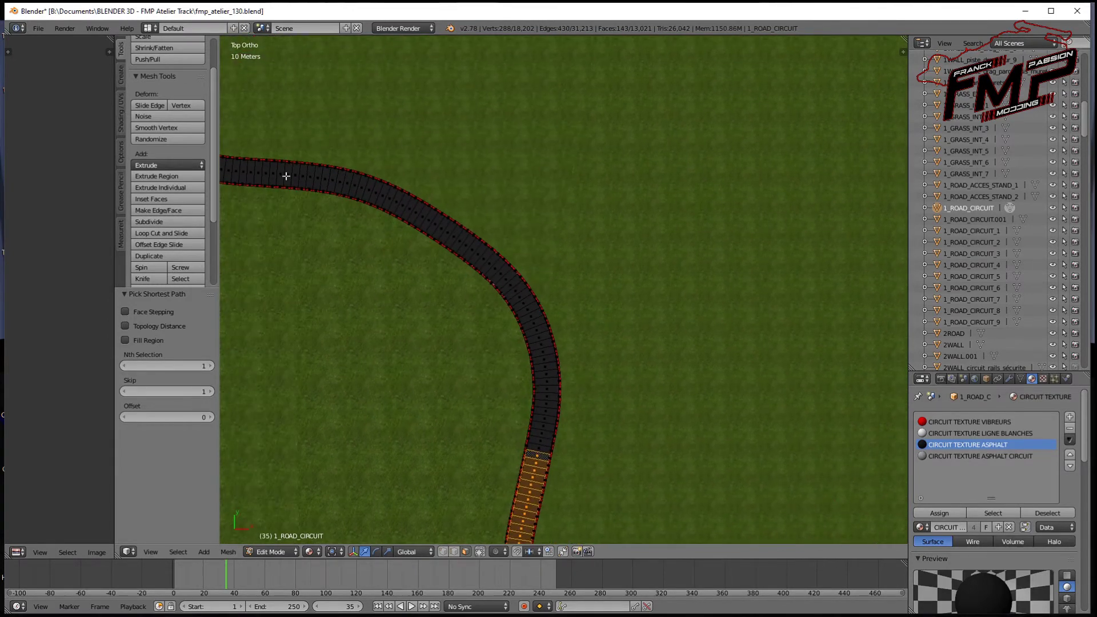
pyautogui.keyDown('ctrl'); pyautogui.click(287, 176); pyautogui.keyUp('ctrl')
pyautogui.keyDown('shift'); pyautogui.moveTo(343, 210); pyautogui.dragTo(570, 294, button='middle'); pyautogui.keyUp('shift')
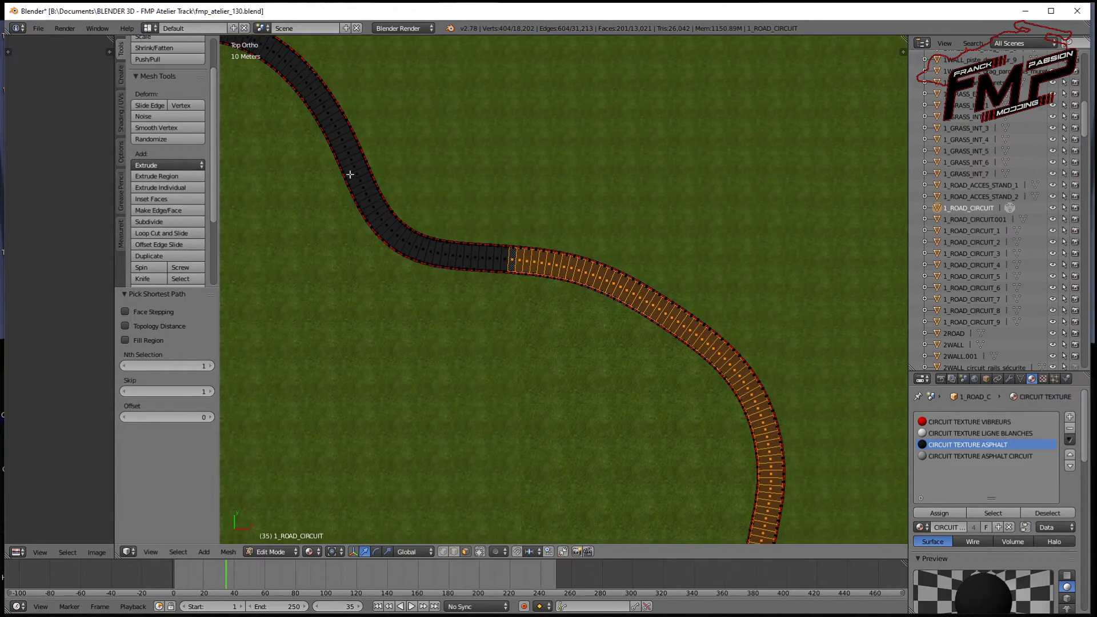
pyautogui.keyDown('ctrl'); pyautogui.click(347, 152); pyautogui.keyUp('ctrl')
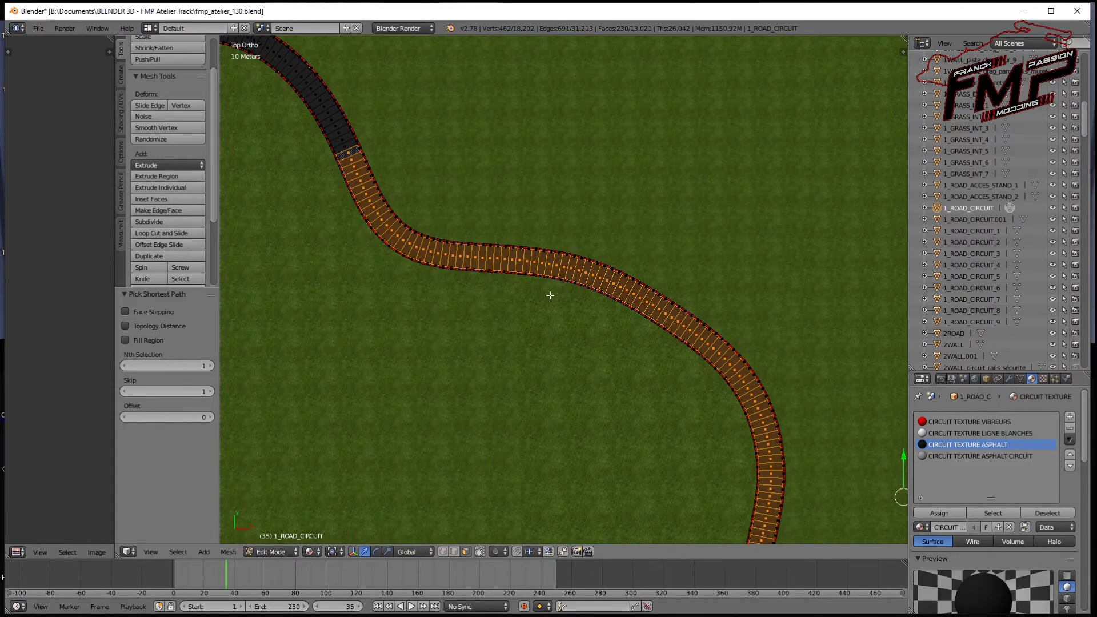
pyautogui.press('KP_Decimal')
pyautogui.scroll(-2, 558, 297)
pyautogui.scroll(-2, 561, 297)
pyautogui.keyDown('shift'); pyautogui.moveTo(755, 295); pyautogui.dragTo(648, 281, button='middle'); pyautogui.keyUp('shift')
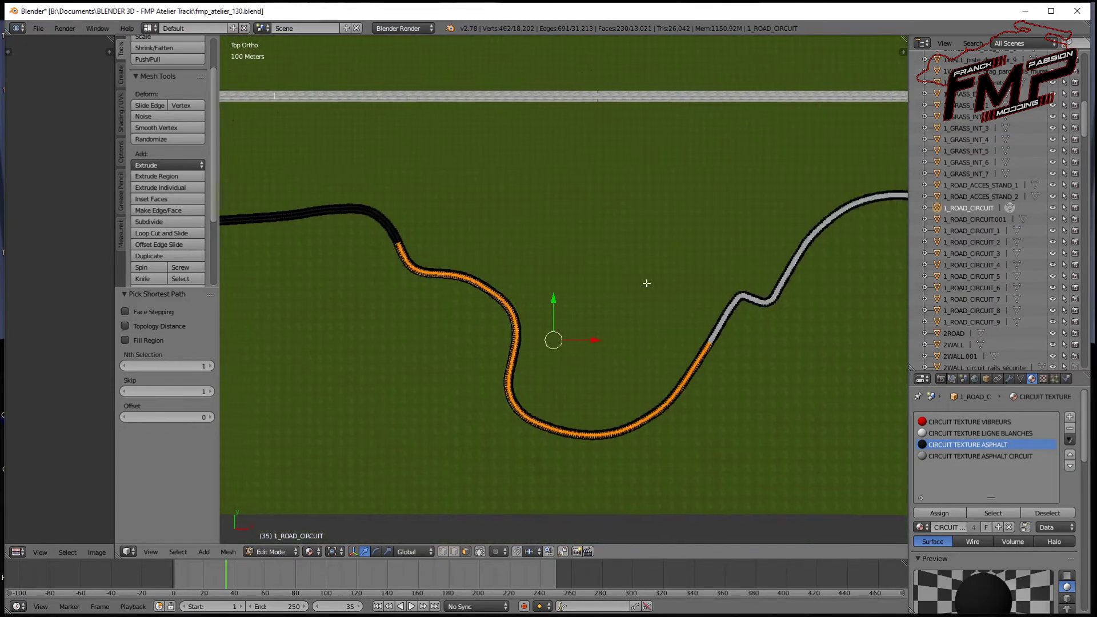
pyautogui.keyDown('shift'); pyautogui.moveTo(388, 310); pyautogui.dragTo(468, 306, button='middle'); pyautogui.keyUp('shift')
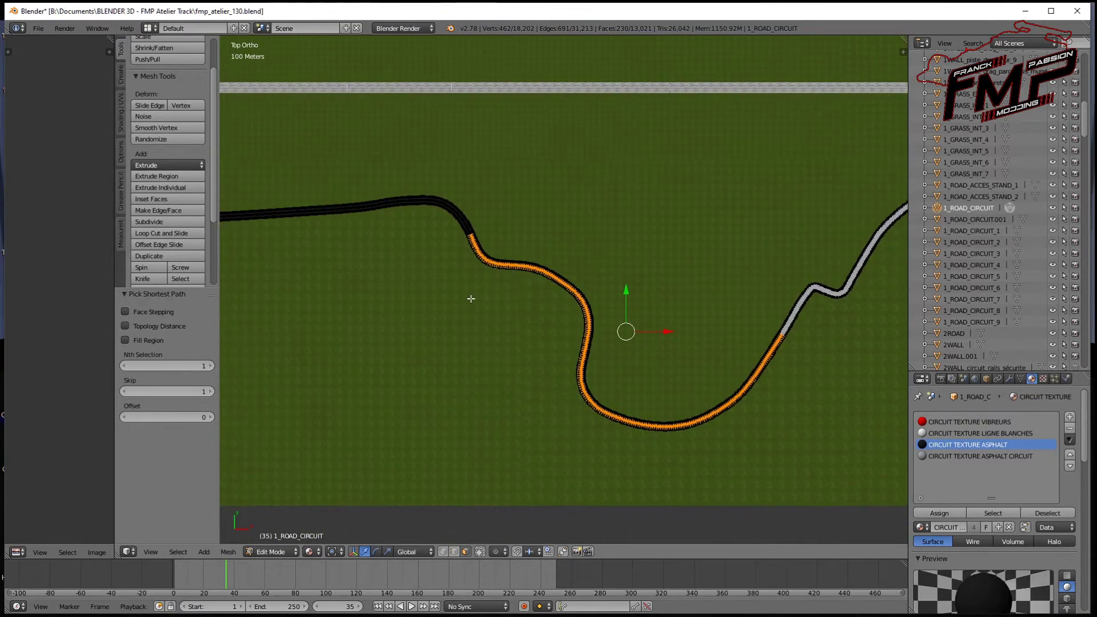
pyautogui.scroll(4, 471, 296)
pyautogui.scroll(2, 471, 296)
pyautogui.scroll(5, 535, 277)
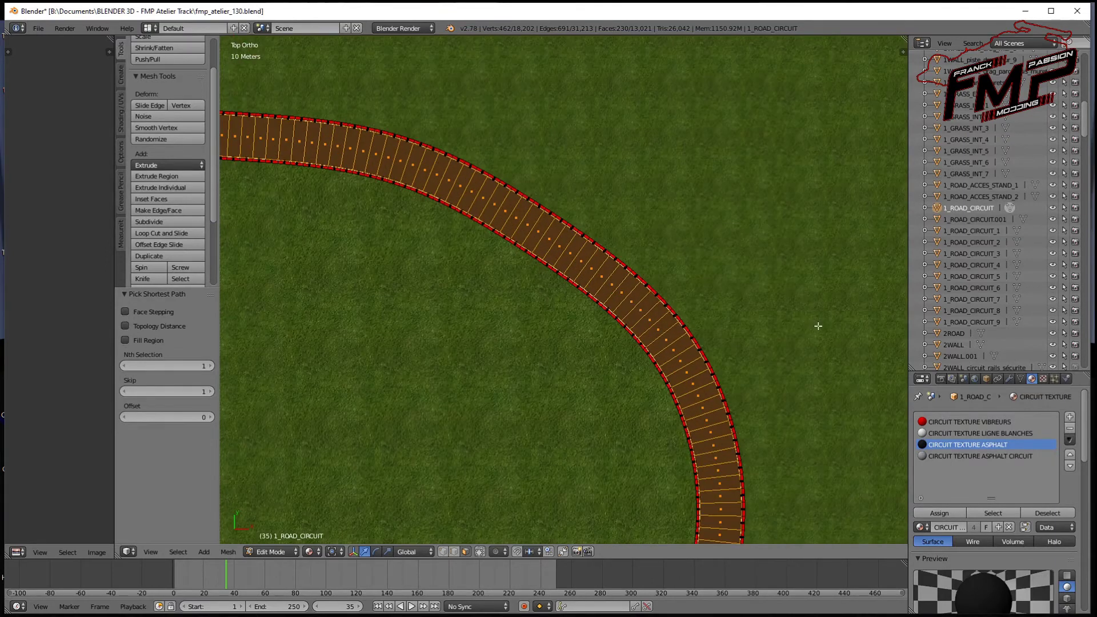
# Assign CIRCUIT TEXTURE ASPHALT CIRCUIT to the faces and separate them as 1_ROAD_CIRCUIT.002
pyautogui.click(936, 456)
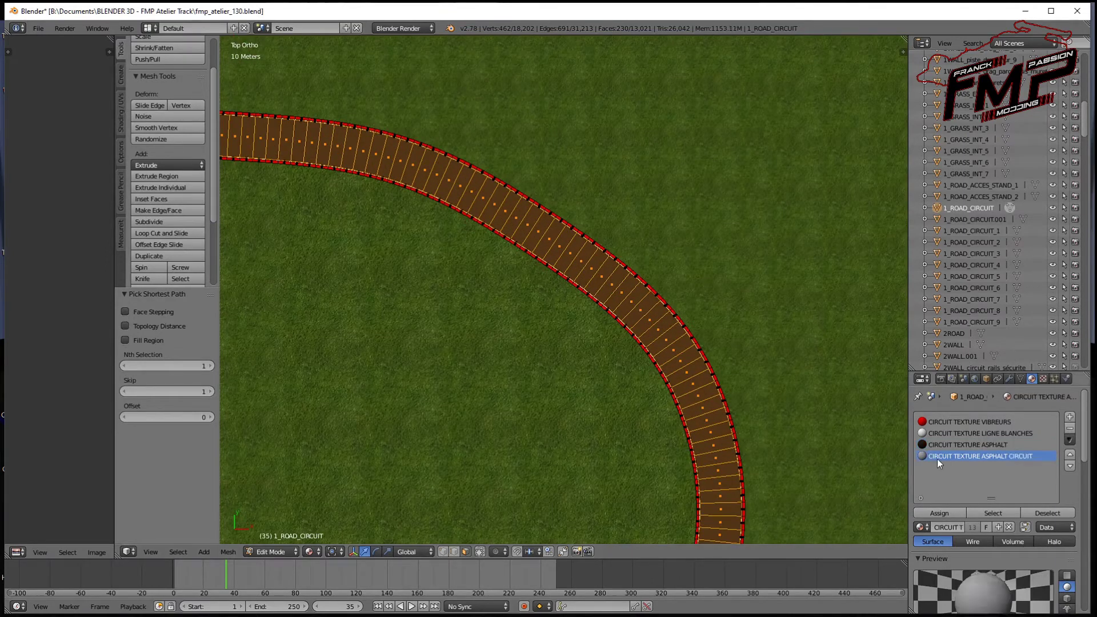
pyautogui.click(955, 511)
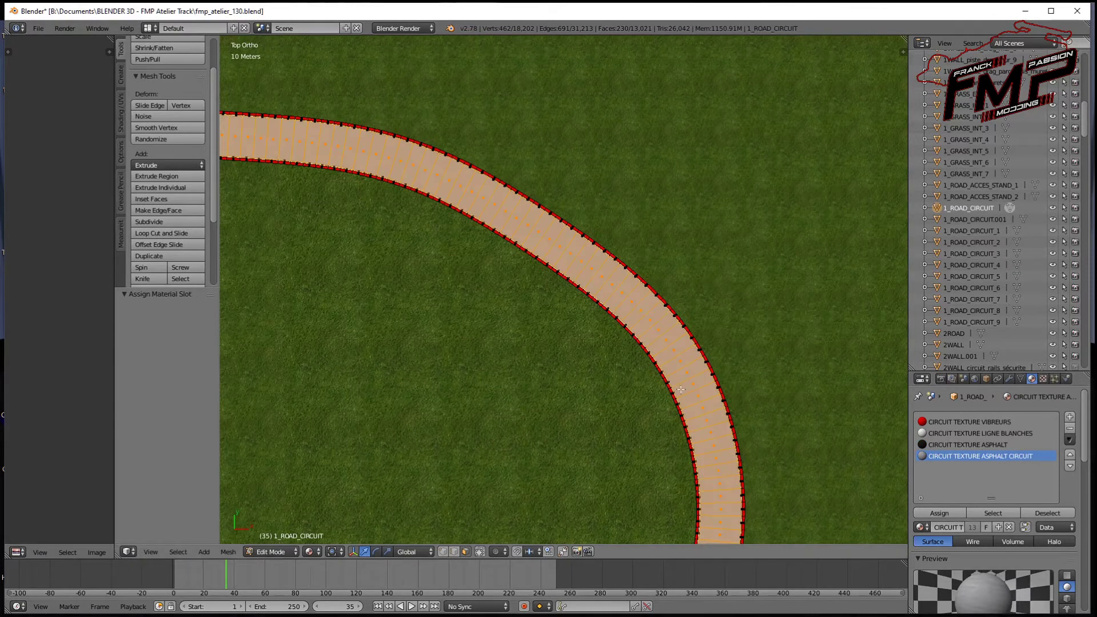
pyautogui.press('p')
pyautogui.click(588, 292)
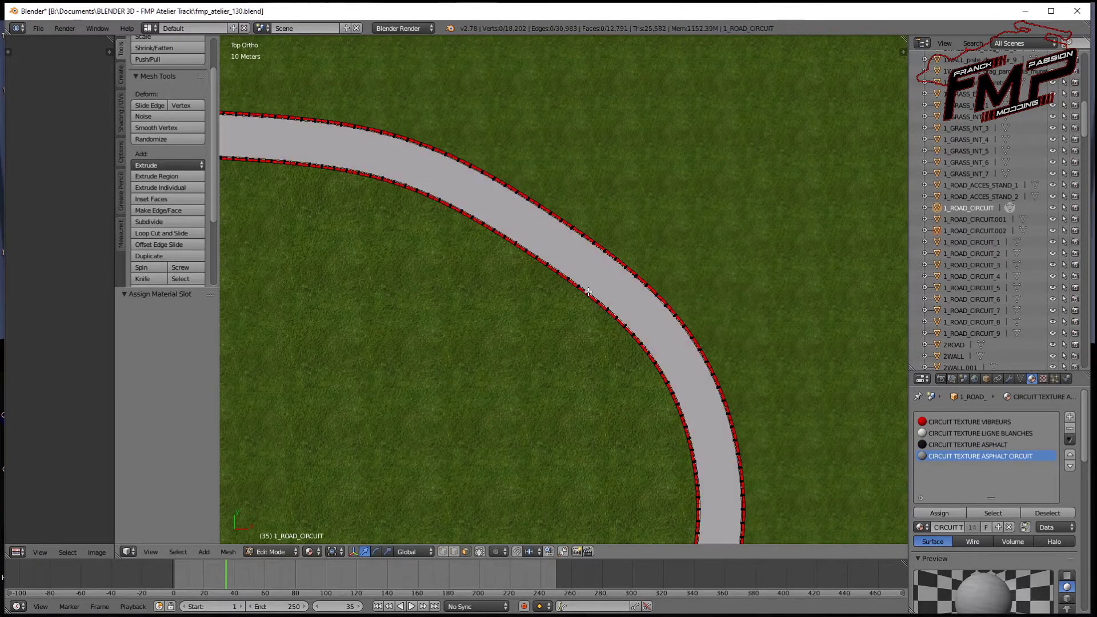
pyautogui.press('Tab')
pyautogui.press('a')
pyautogui.rightClick(591, 286)
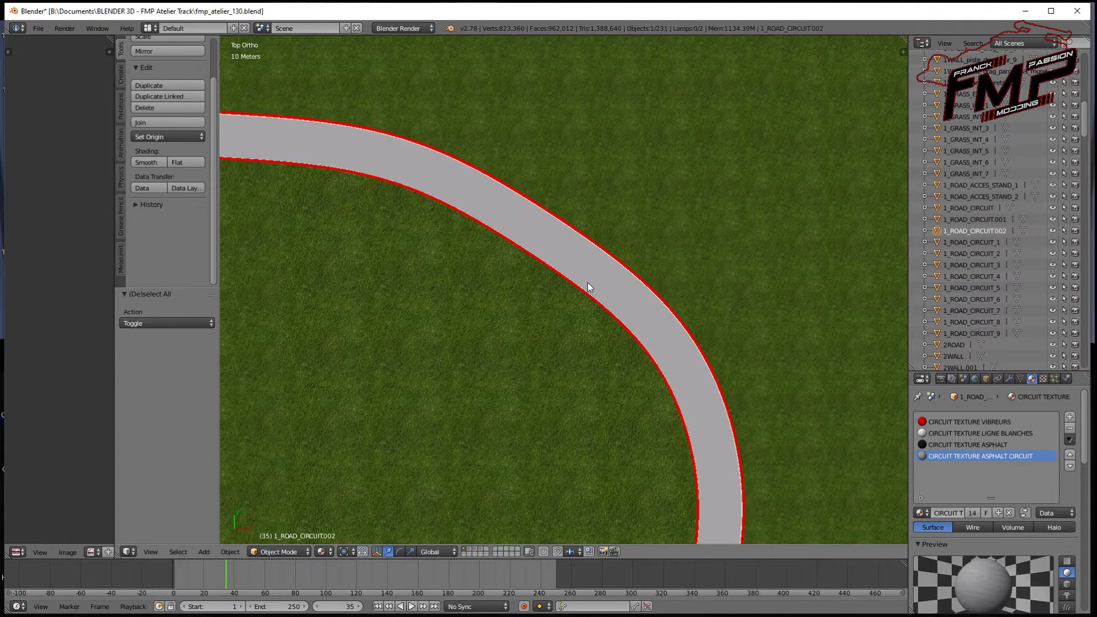
# Clear the road piece's face selection and toggle its visibility to check beneath it
pyautogui.press('Tab')
pyautogui.press('a')
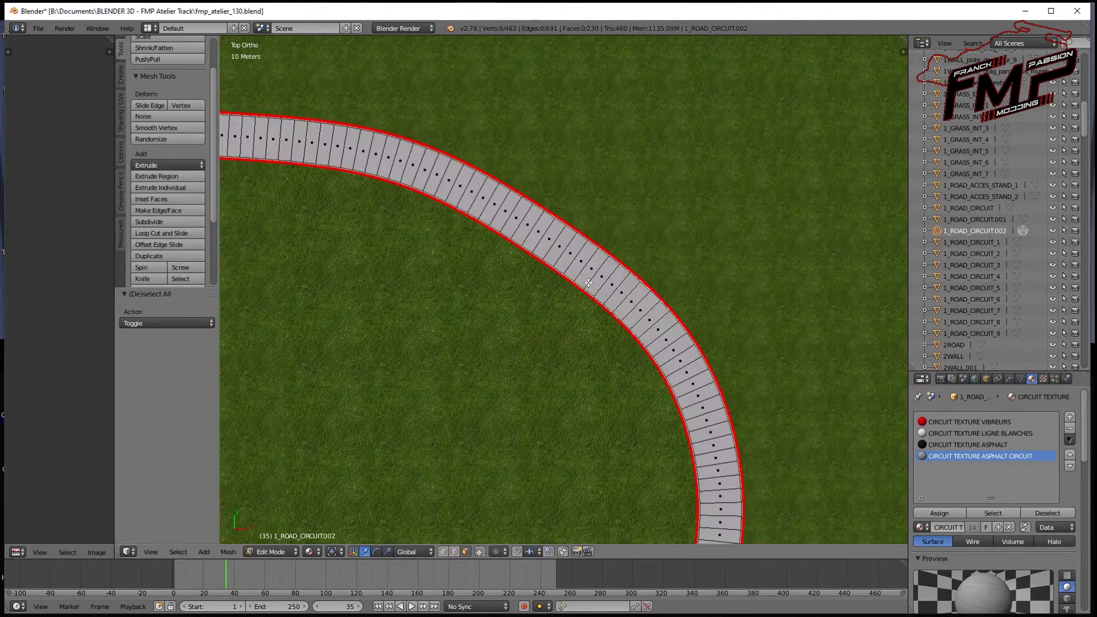
pyautogui.press('Tab')
pyautogui.scroll(-3, 588, 286)
pyautogui.scroll(-2, 589, 286)
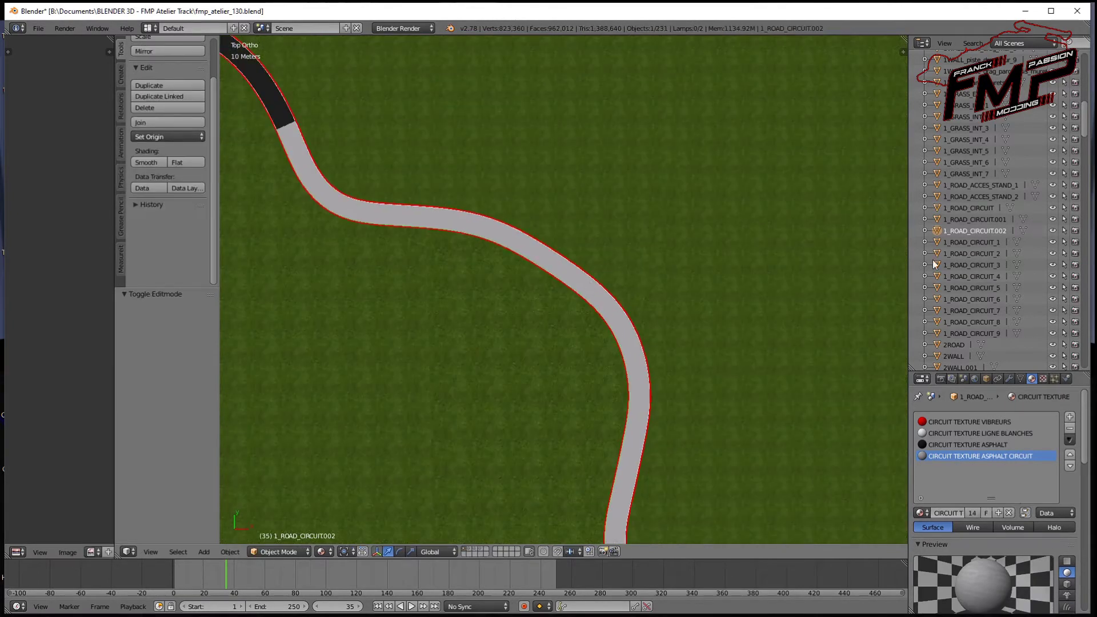
pyautogui.click(1053, 230)
pyautogui.click(1053, 229)
# Remove the unused material slots, keeping only CIRCUIT TEXTURE ASPHALT CIRCUIT
pyautogui.click(976, 421)
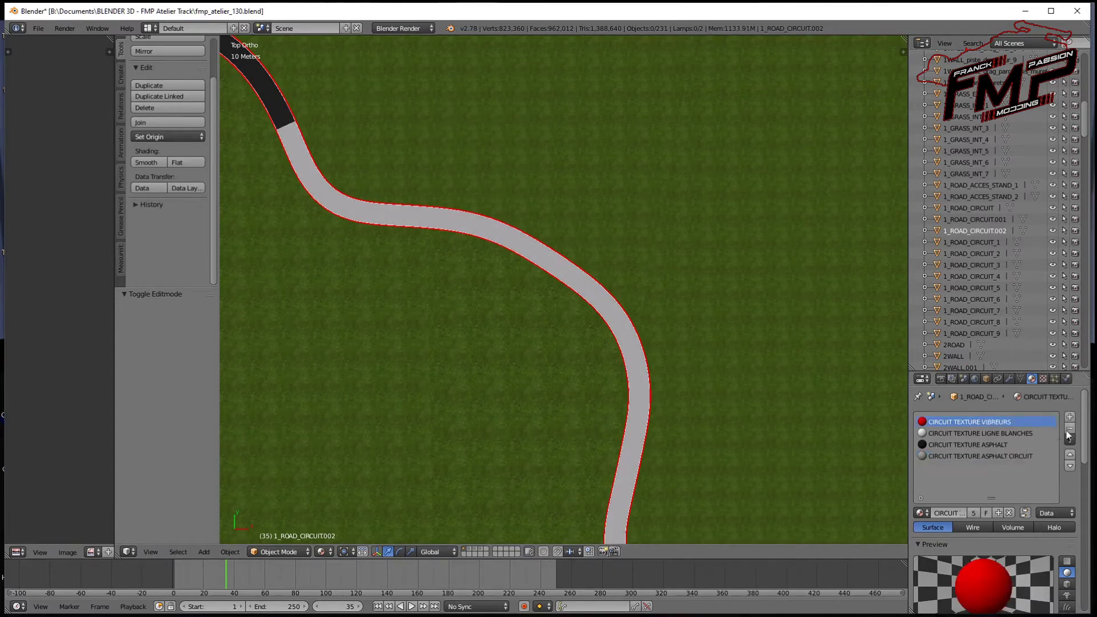
pyautogui.click(1071, 429)
pyautogui.click(1071, 430)
pyautogui.click(1071, 430)
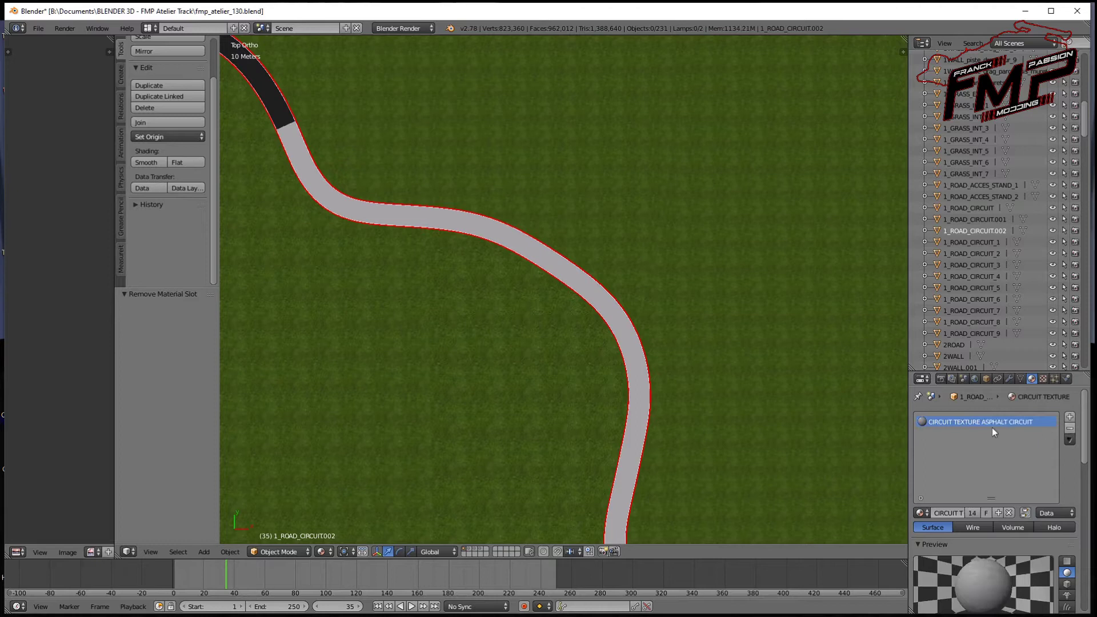
pyautogui.scroll(3, 505, 228)
pyautogui.scroll(4, 503, 217)
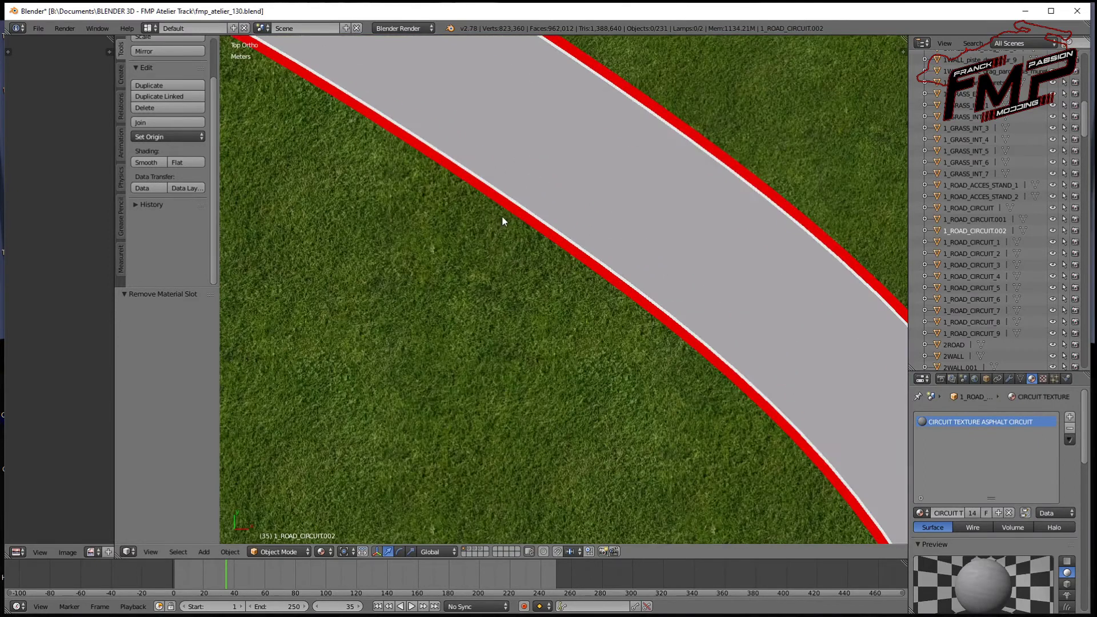
# Select all 230 faces of 1_ROAD_CIRCUIT.002 in Edit Mode
pyautogui.press('Tab')
pyautogui.press('Tab')
pyautogui.scroll(1, 543, 188)
pyautogui.scroll(3, 530, 229)
pyautogui.press('Tab')
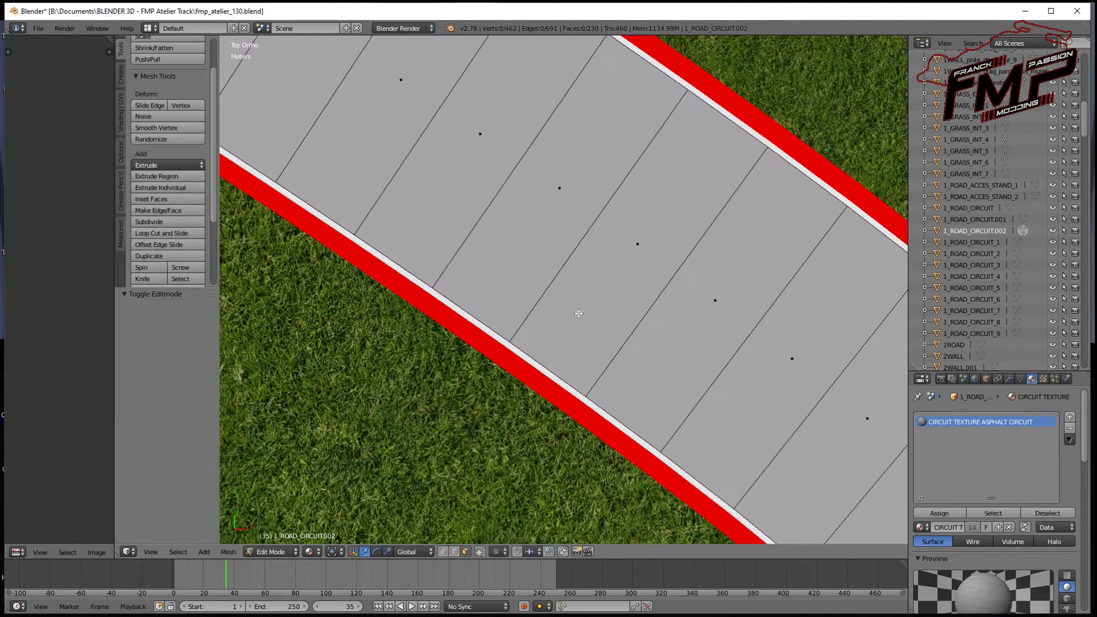
pyautogui.press('a')
pyautogui.press('a')
pyautogui.press('a')
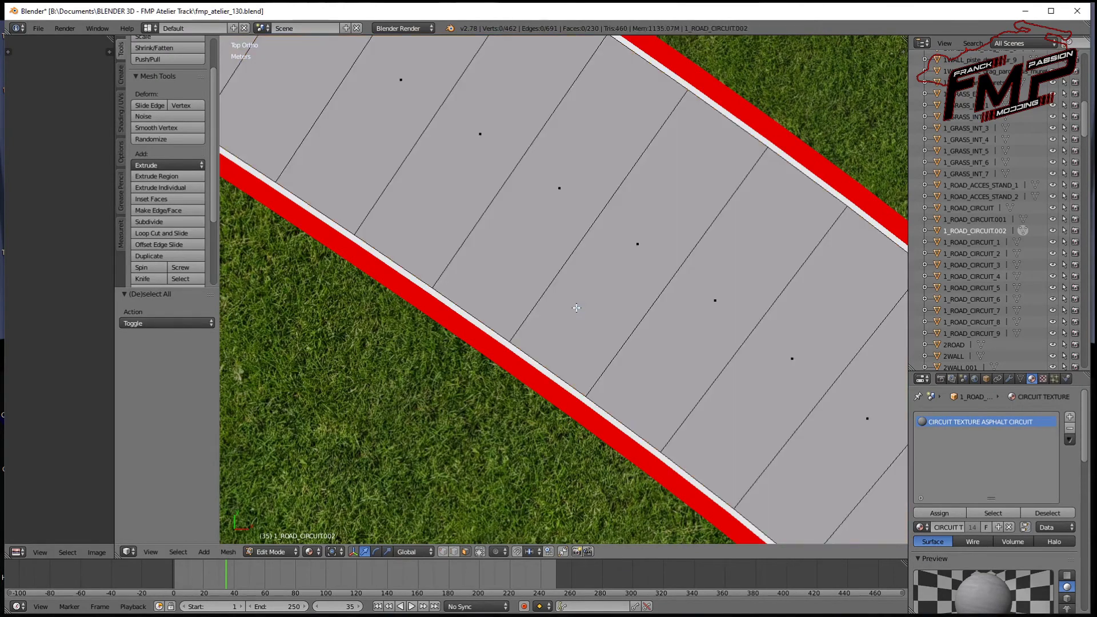
pyautogui.press('a')
pyautogui.scroll(-2, 575, 310)
pyautogui.scroll(-5, 573, 310)
pyautogui.scroll(-2, 572, 310)
pyautogui.scroll(-3, 572, 310)
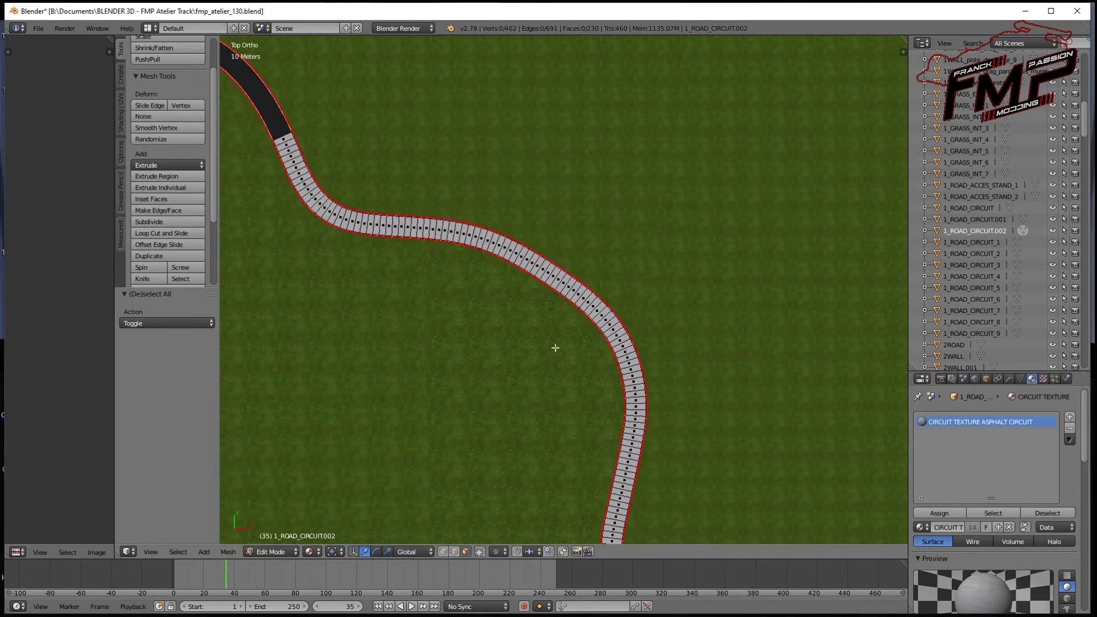
pyautogui.scroll(2, 416, 112)
pyautogui.scroll(-2, 416, 112)
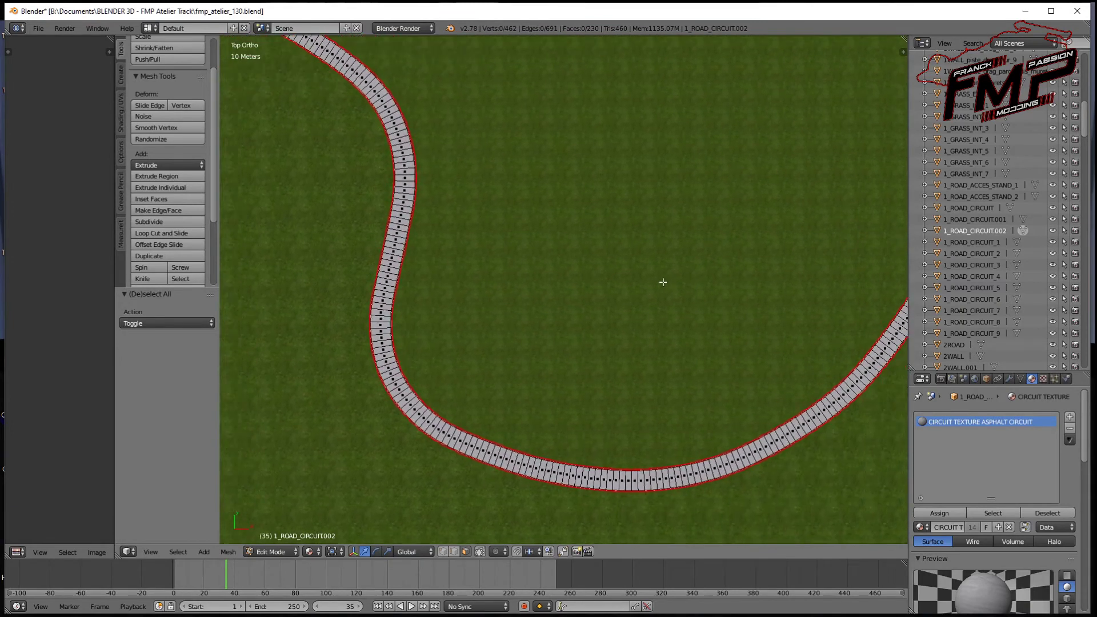
pyautogui.scroll(2, 514, 313)
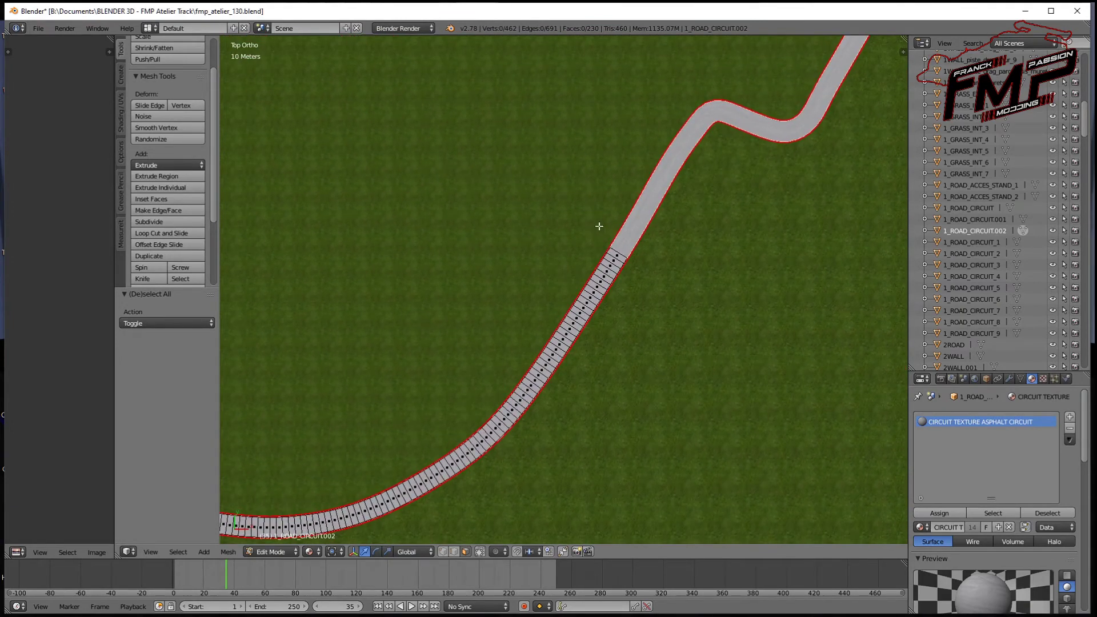
pyautogui.press('a')
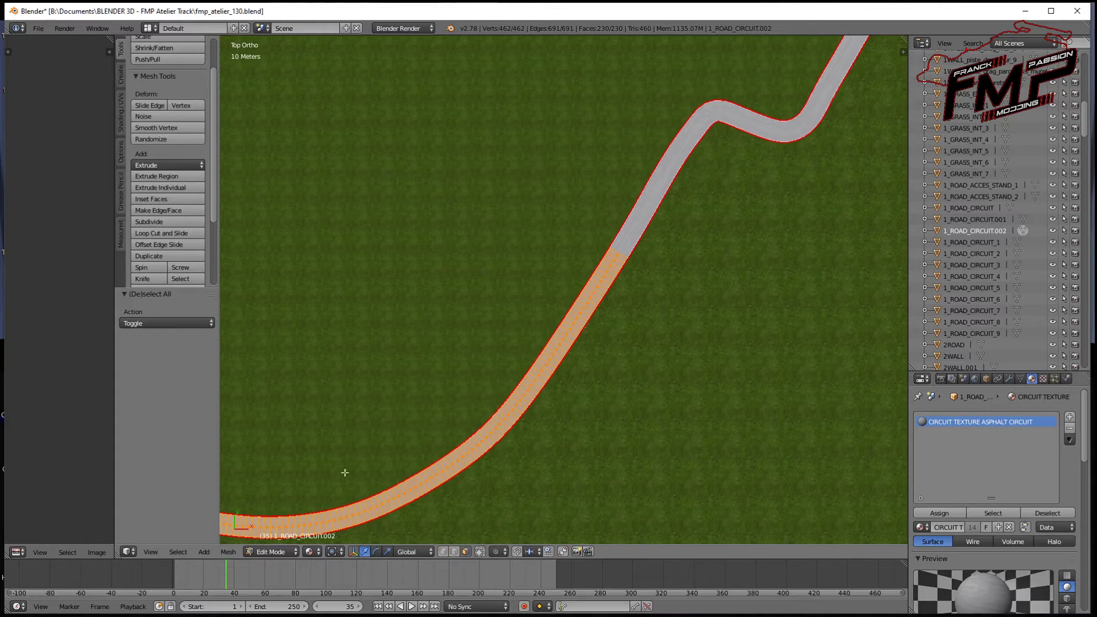
pyautogui.scroll(-1, 594, 283)
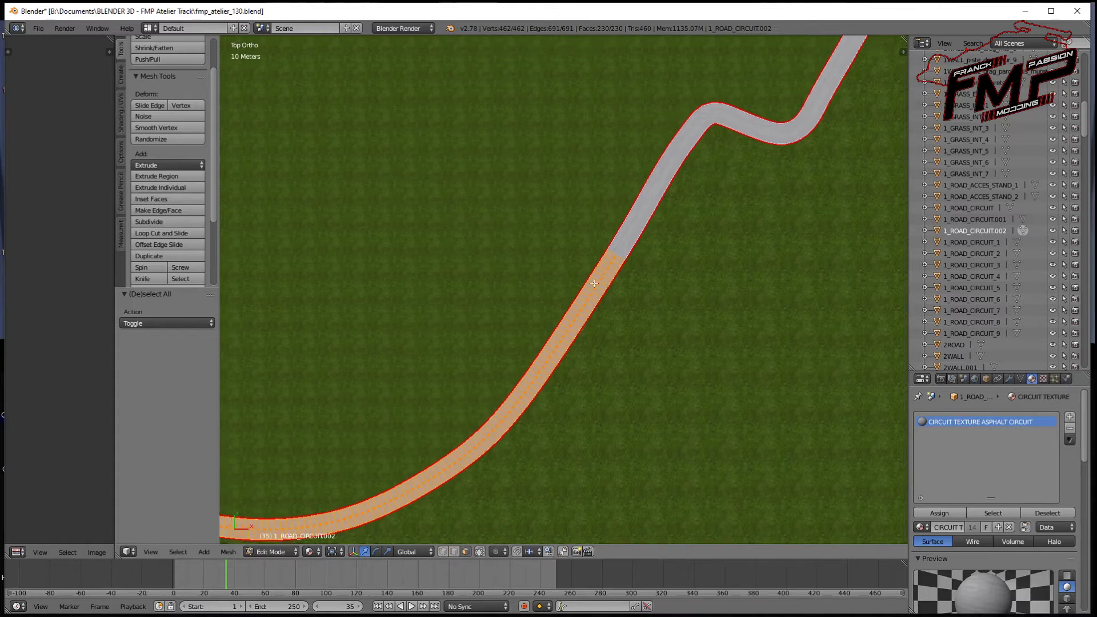
pyautogui.scroll(4, 594, 283)
pyautogui.scroll(5, 595, 278)
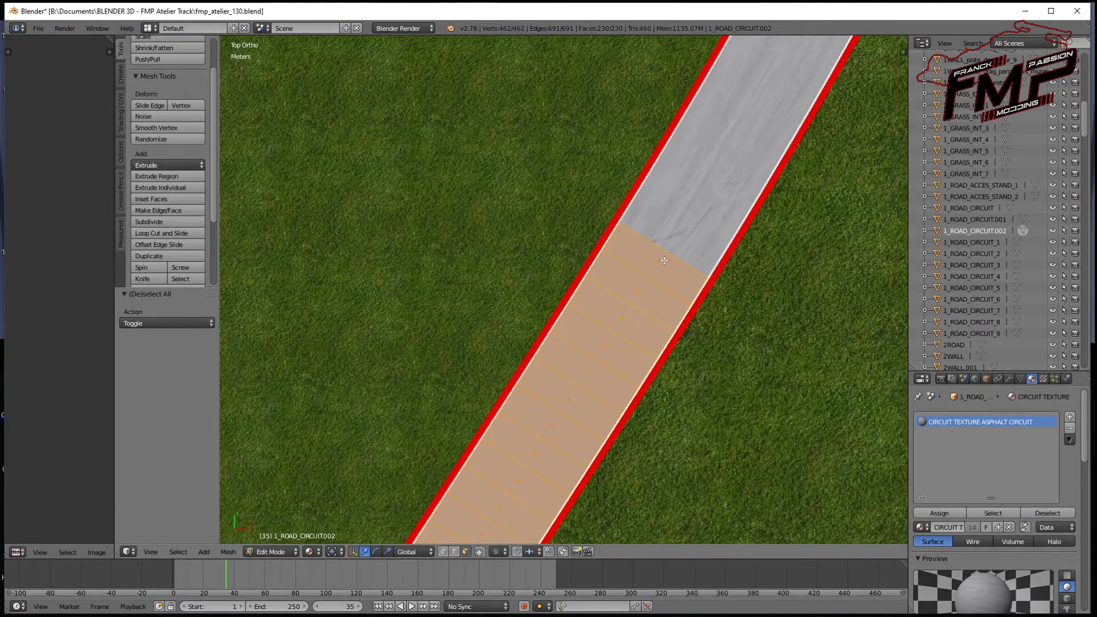
# Widen the UV/Image Editor area beside the 3D view and centre its grid
pyautogui.moveTo(113, 351); pyautogui.dragTo(517, 327)
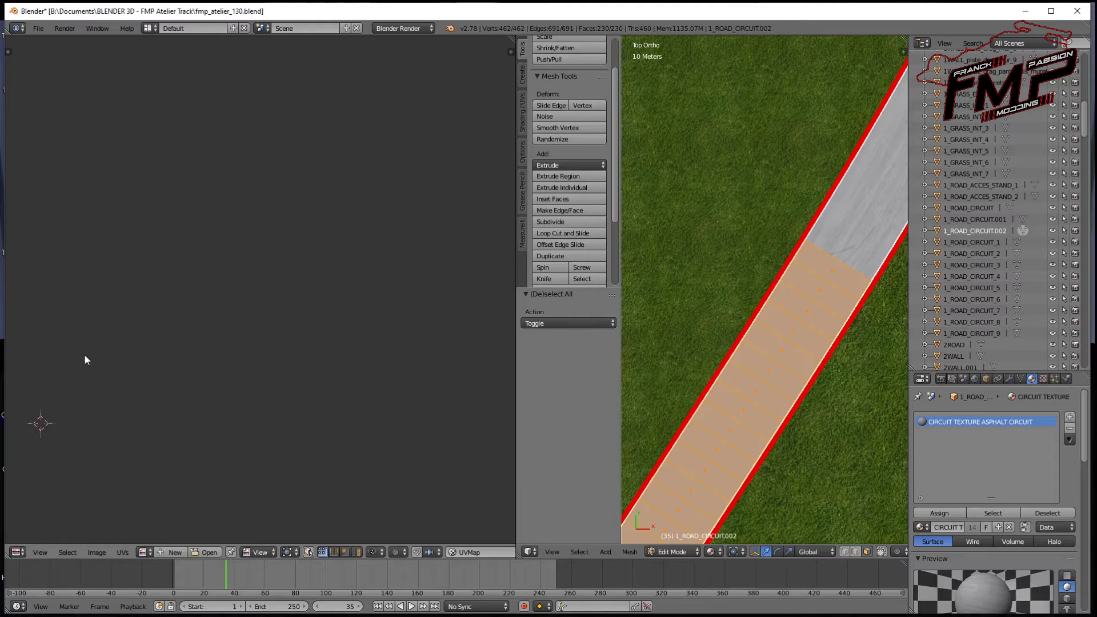
pyautogui.click(16, 553)
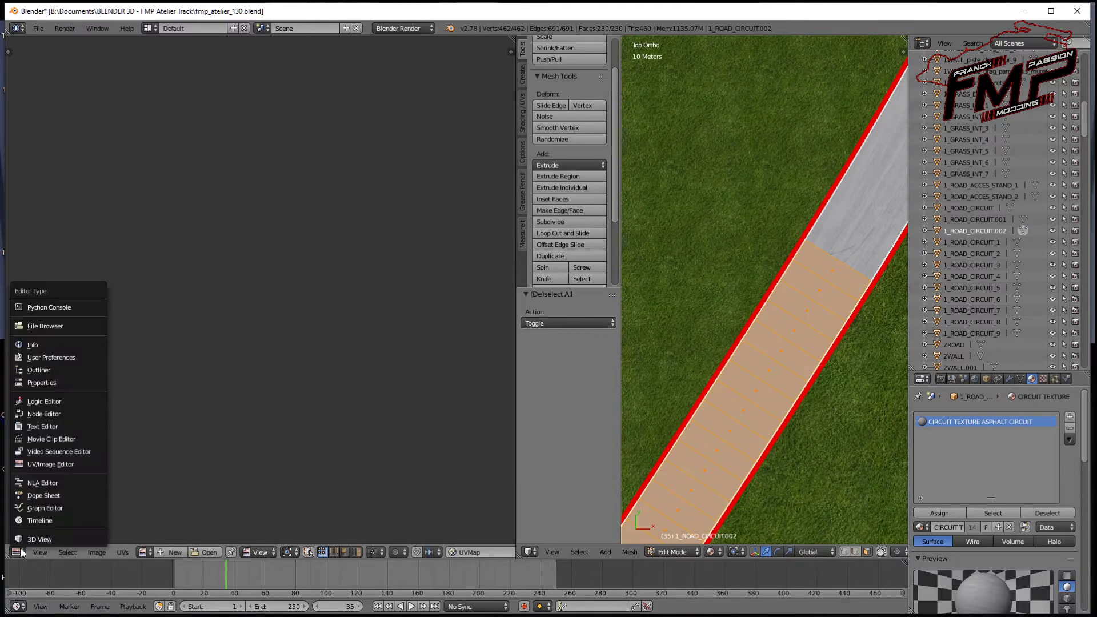
pyautogui.click(58, 466)
pyautogui.scroll(-3, 320, 303)
pyautogui.scroll(-1, 280, 300)
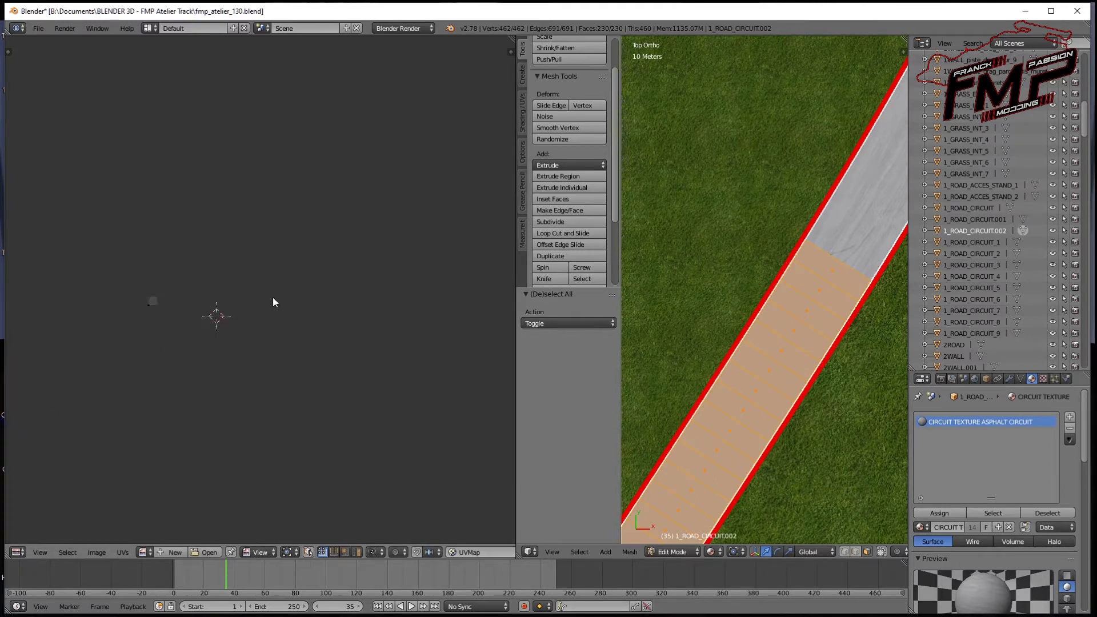
pyautogui.moveTo(186, 302)
pyautogui.mouseDown(button='middle')
pyautogui.moveTo(319, 301)
pyautogui.moveTo(260, 237)
pyautogui.mouseUp(button='middle')
pyautogui.scroll(3, 266, 317)
pyautogui.scroll(3, 345, 327)
pyautogui.scroll(5, 289, 358)
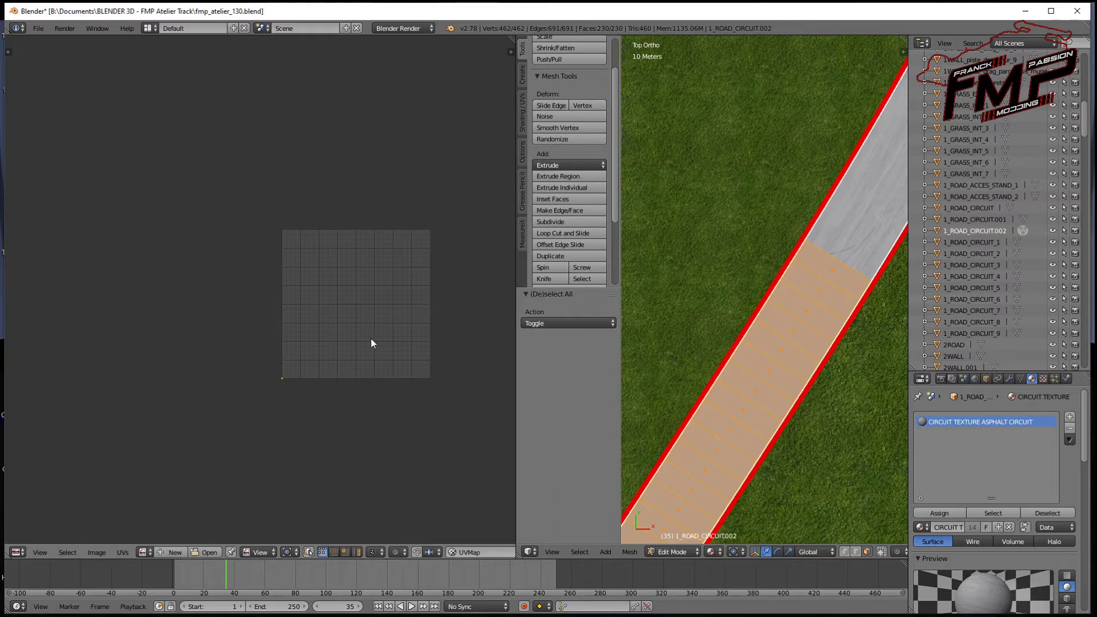
# Bring up the UV Mapping menu for the road faces and list the available images
pyautogui.moveTo(391, 330); pyautogui.dragTo(282, 339, button='middle')
pyautogui.scroll(-1, 816, 237)
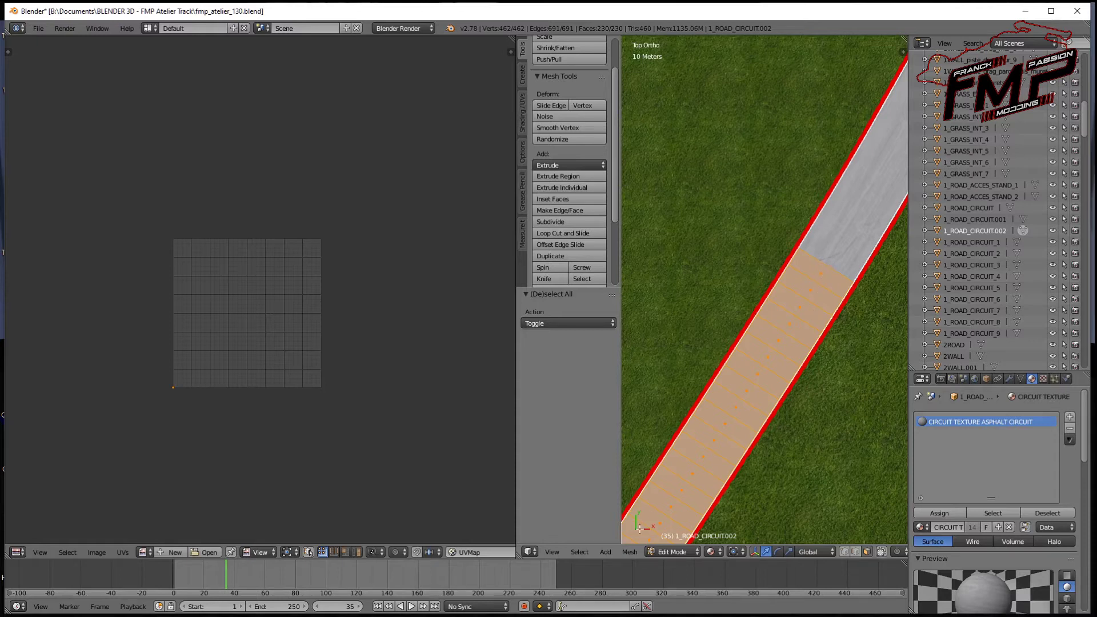
pyautogui.scroll(1, 813, 252)
pyautogui.scroll(2, 813, 252)
pyautogui.scroll(1, 814, 252)
pyautogui.keyDown('shift'); pyautogui.moveTo(813, 253); pyautogui.dragTo(772, 310, button='middle'); pyautogui.keyUp('shift')
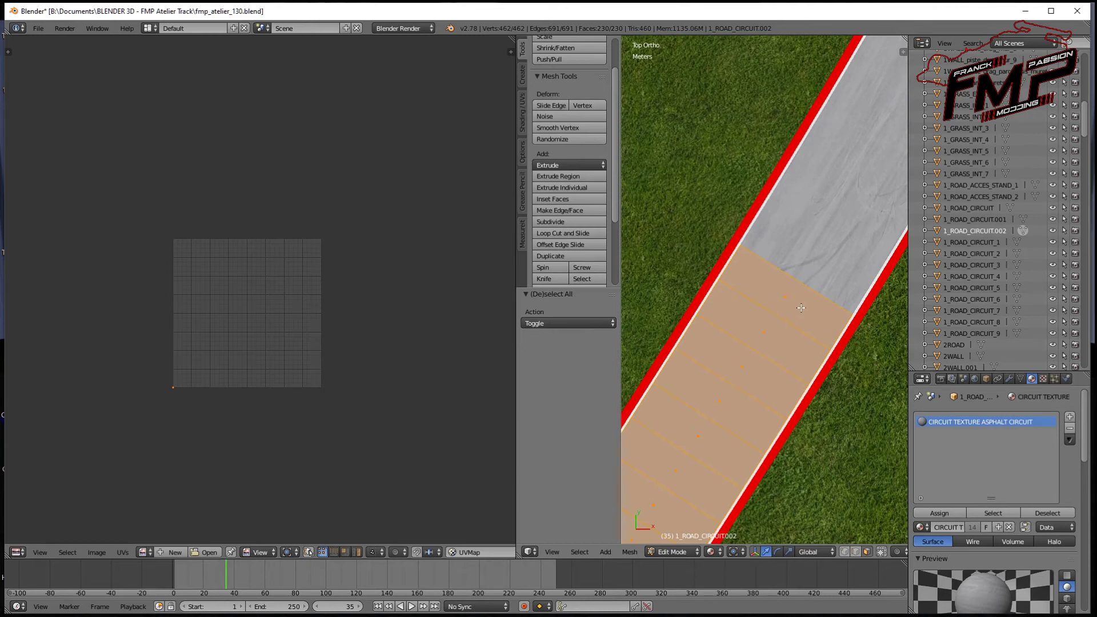
pyautogui.press('u')
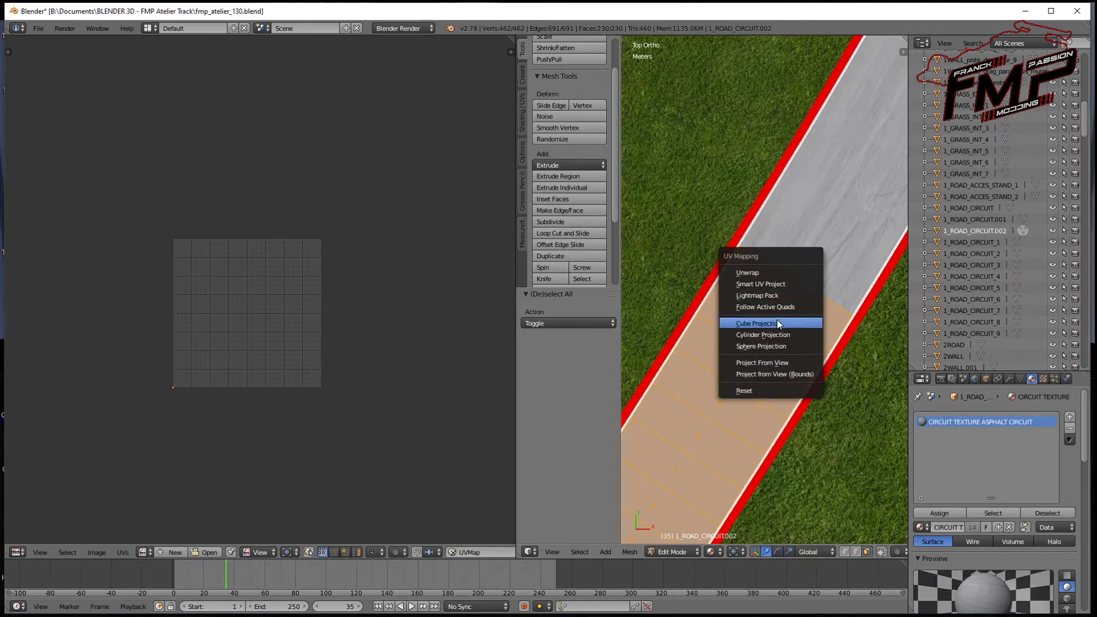
pyautogui.click(773, 363)
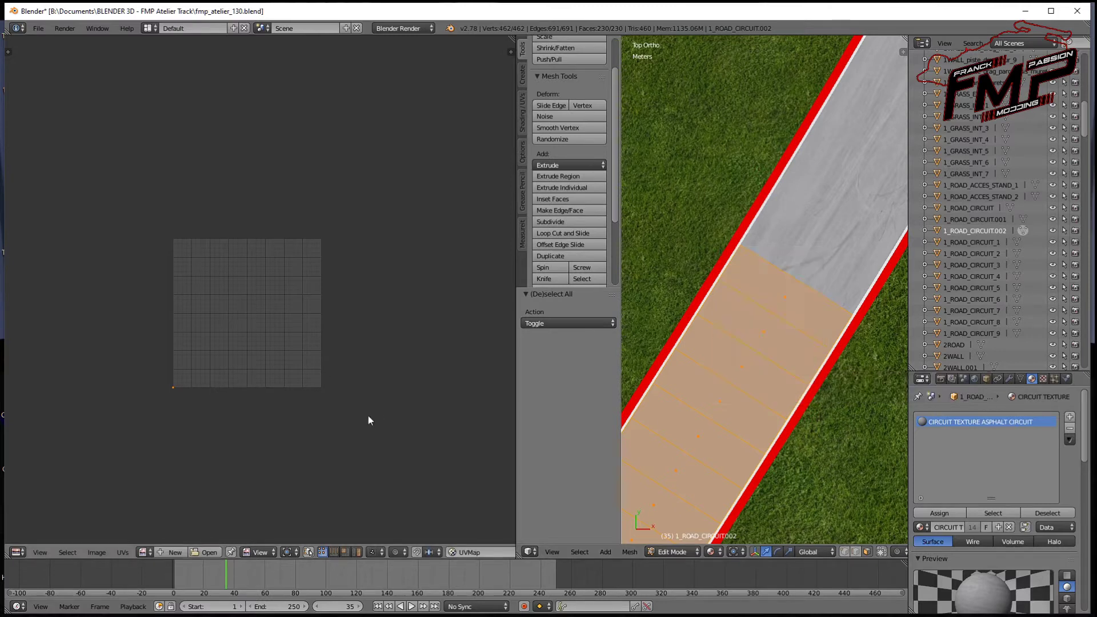
pyautogui.click(143, 552)
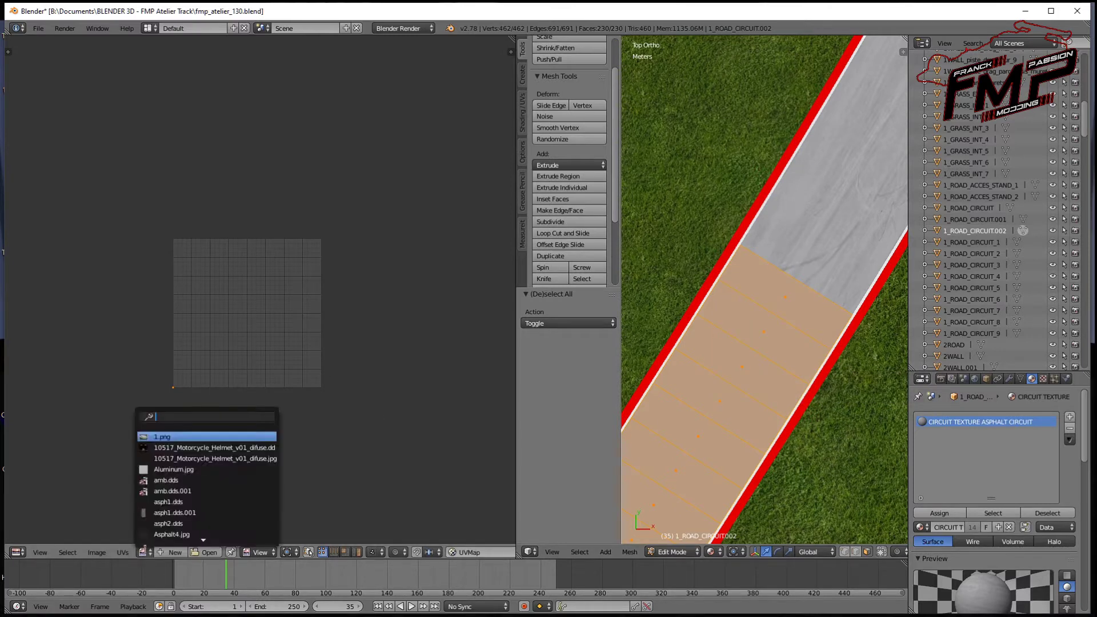
# Load Asphalt_Circuit.dds into the UV editor and zoom out to show the whole texture
pyautogui.scroll(-5, 151, 544)
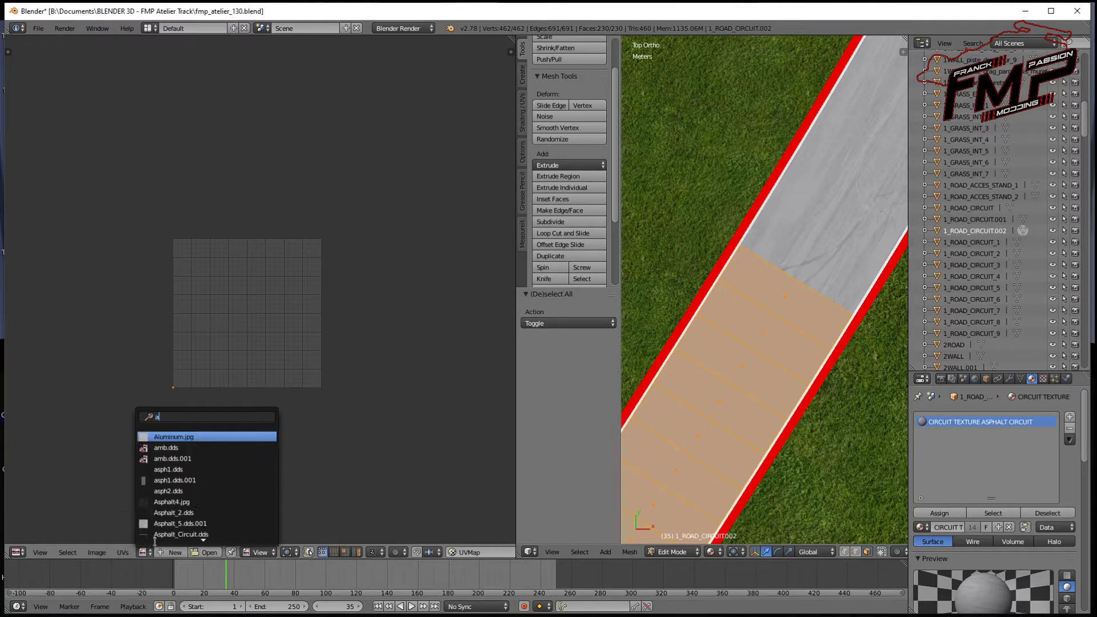
pyautogui.click(172, 506)
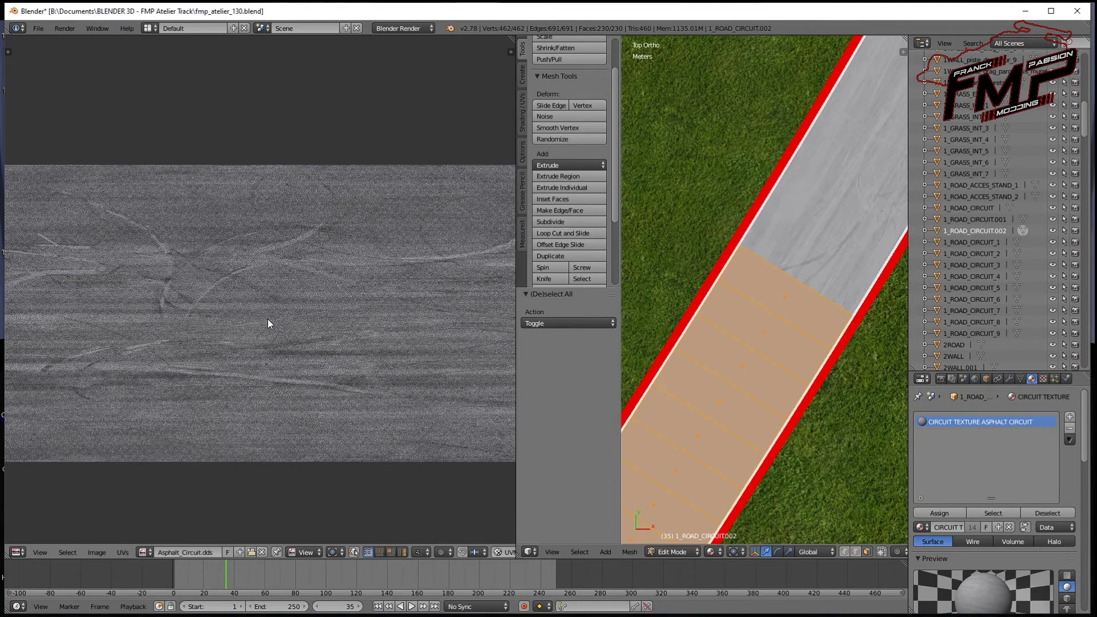
pyautogui.scroll(-6, 268, 324)
pyautogui.scroll(-3, 260, 323)
pyautogui.scroll(1, 259, 317)
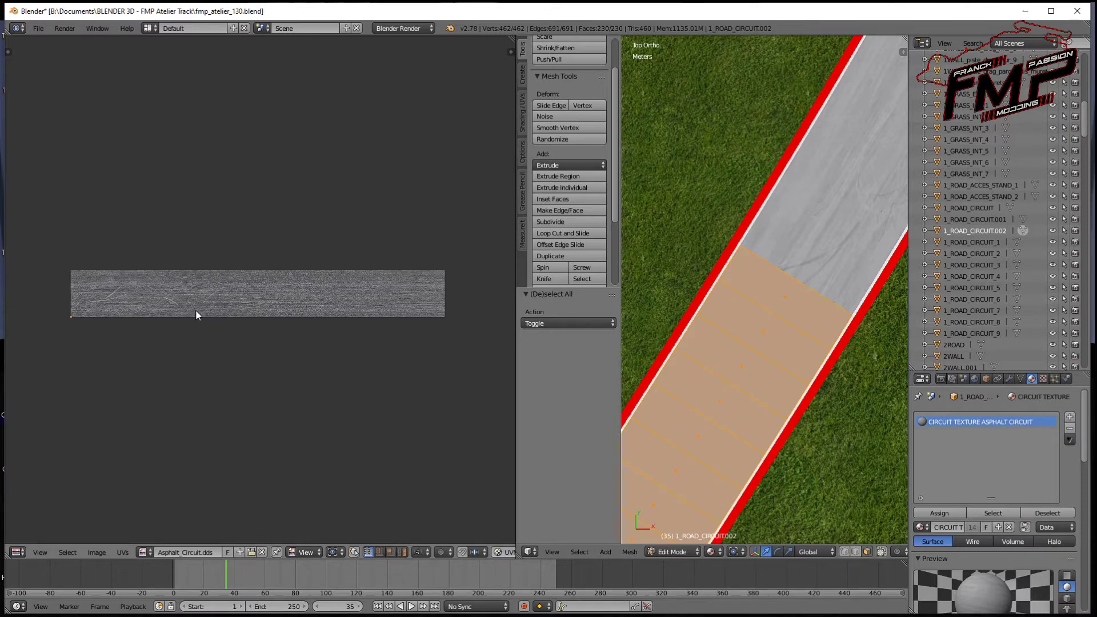
# Unwrap the road section's UVs from the top view with Project From View
pyautogui.press('u')
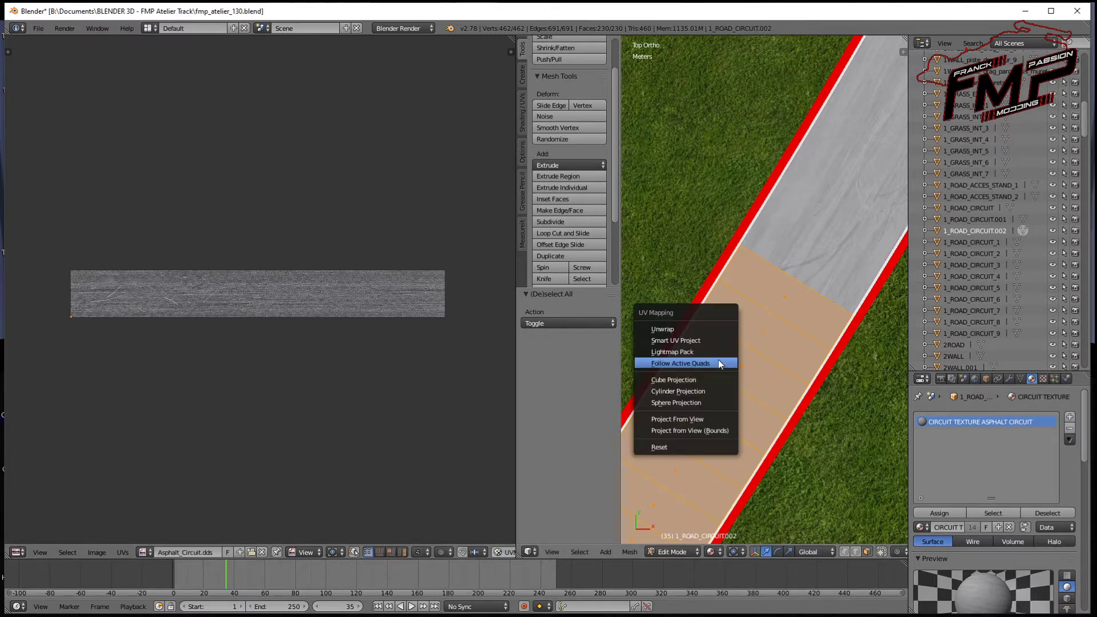
pyautogui.click(695, 420)
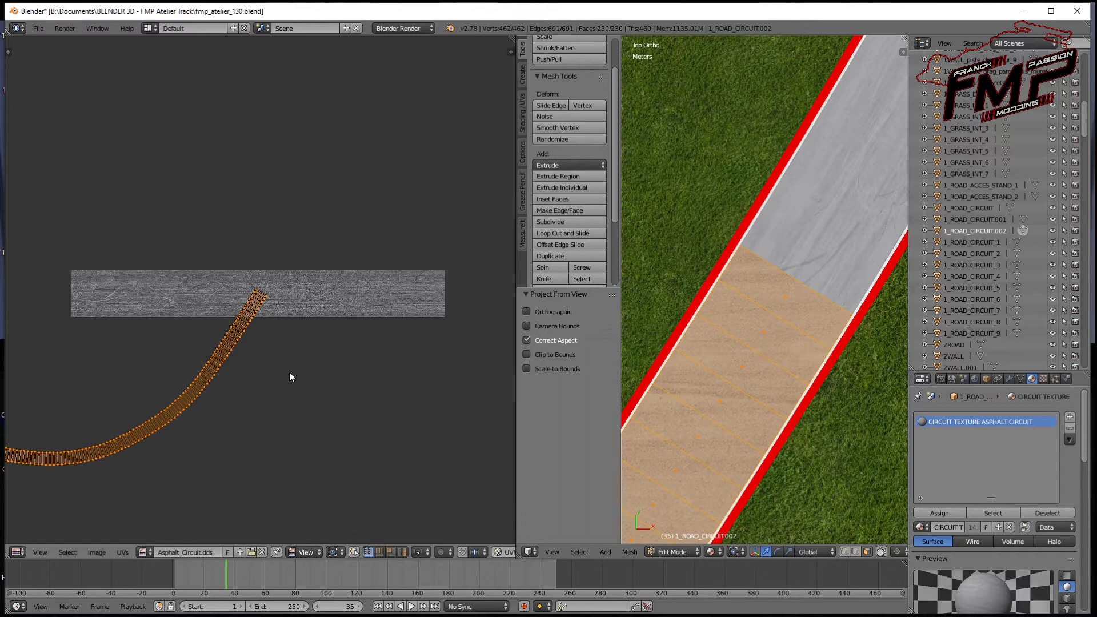
pyautogui.scroll(-3, 287, 373)
pyautogui.moveTo(286, 375); pyautogui.dragTo(328, 379, button='middle')
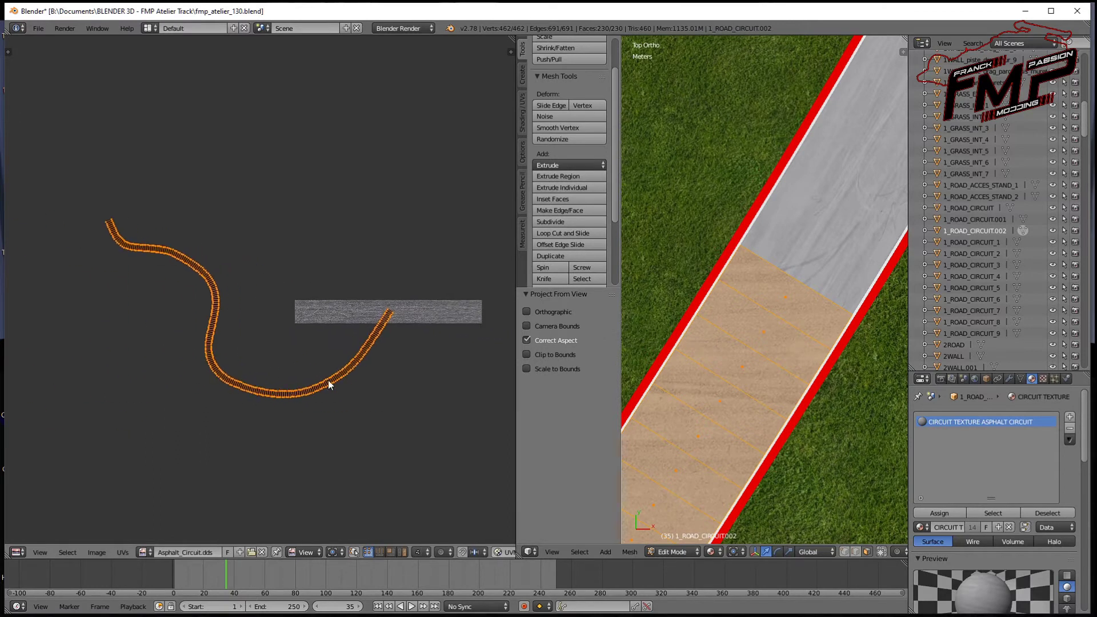
pyautogui.scroll(2, 331, 381)
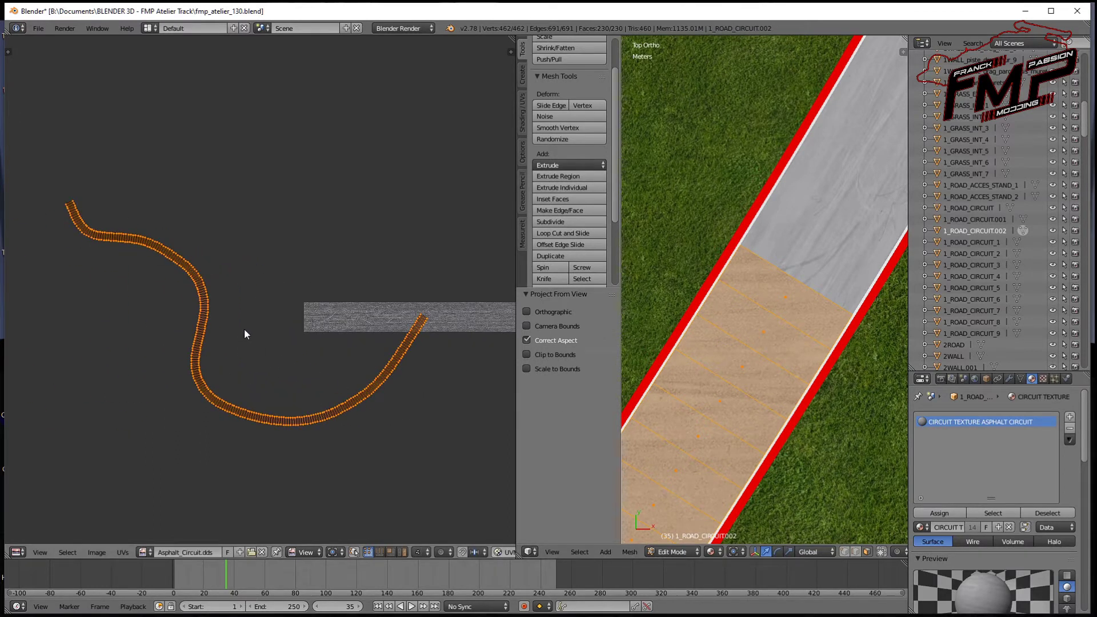
# Select and frame all the road UVs, then flatten them into a line with Align Y
pyautogui.press('a')
pyautogui.moveTo(151, 262); pyautogui.dragTo(186, 299, button='middle')
pyautogui.scroll(2, 130, 279)
pyautogui.moveTo(131, 278); pyautogui.dragTo(201, 343, button='middle')
pyautogui.scroll(3, 197, 338)
pyautogui.press('a')
pyautogui.scroll(-4, 198, 349)
pyautogui.moveTo(197, 348); pyautogui.dragTo(229, 345, button='middle')
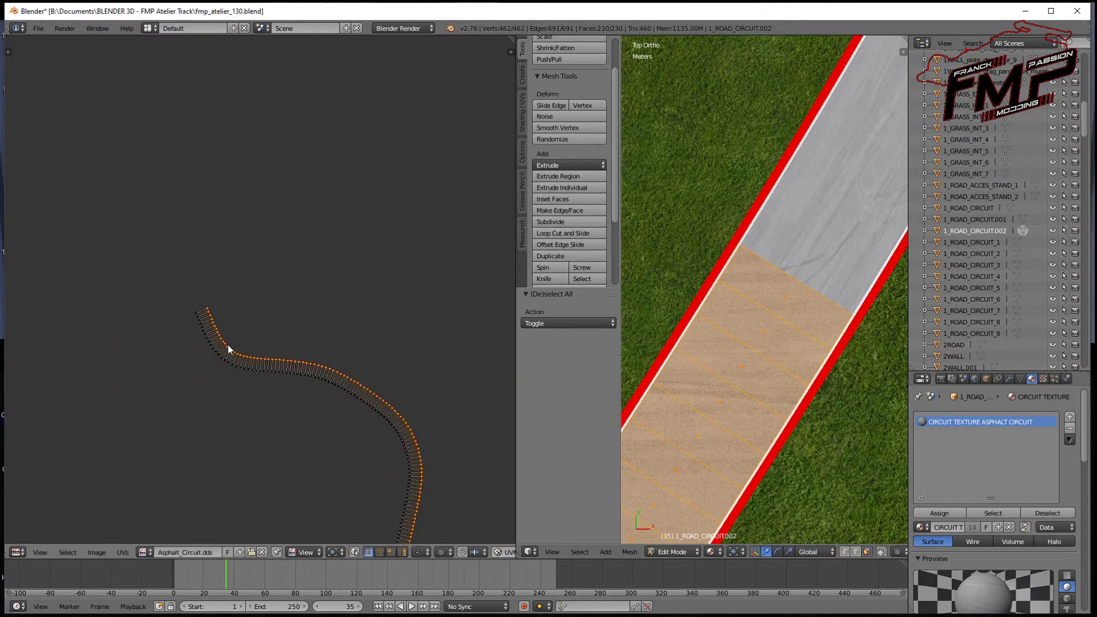
pyautogui.press('KP_Decimal')
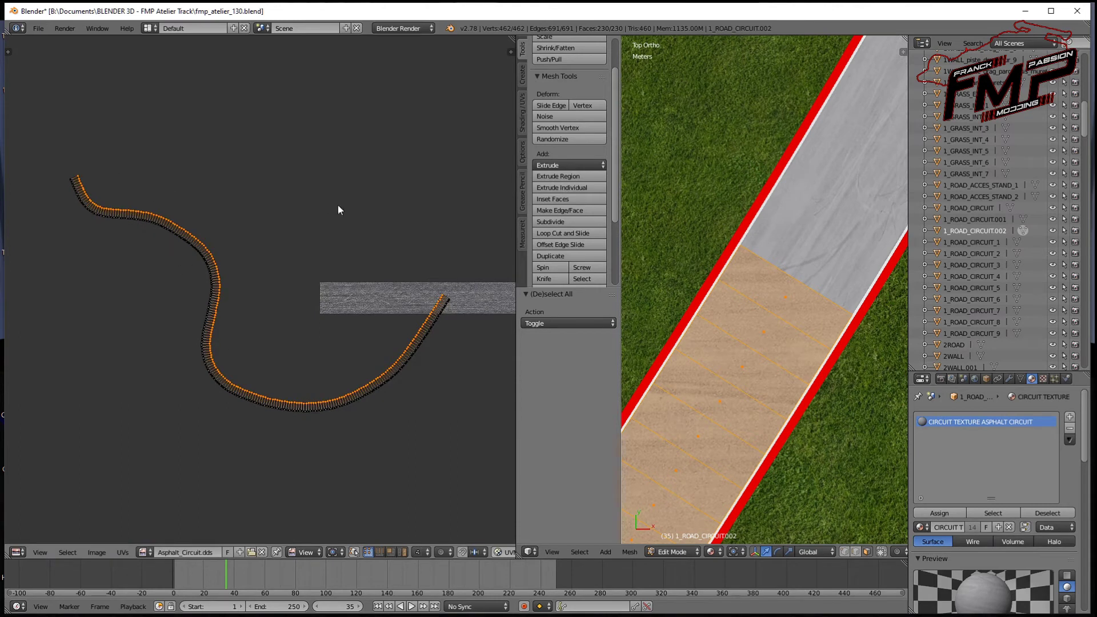
pyautogui.press('w')
pyautogui.click(301, 295)
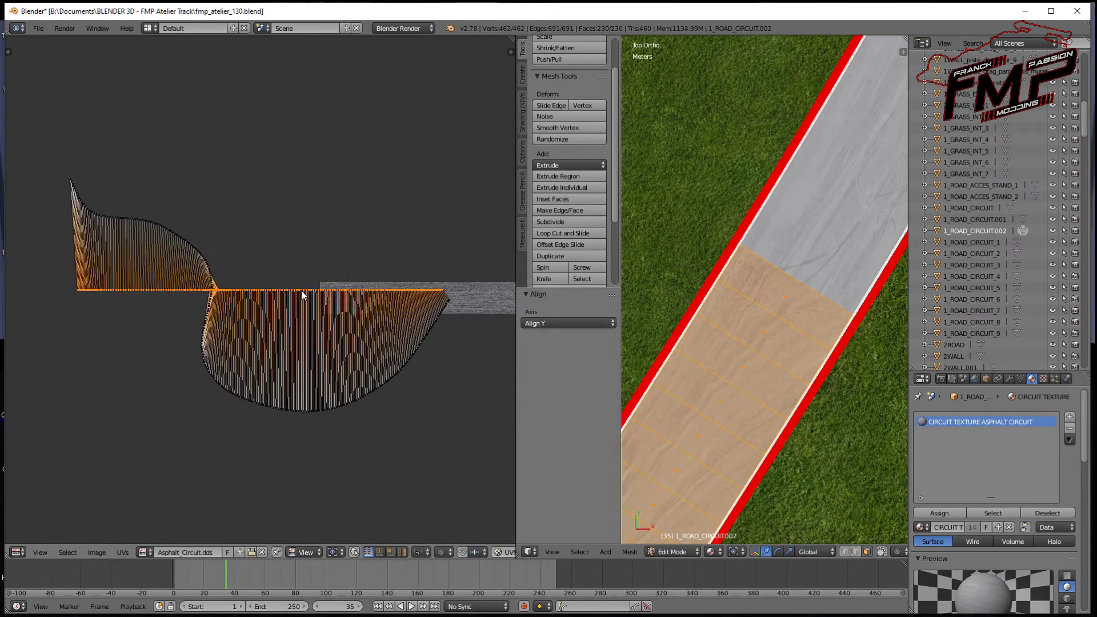
# Move the flattened UV line upward along Y and reselect the whole island
pyautogui.press('g')
pyautogui.press('y')
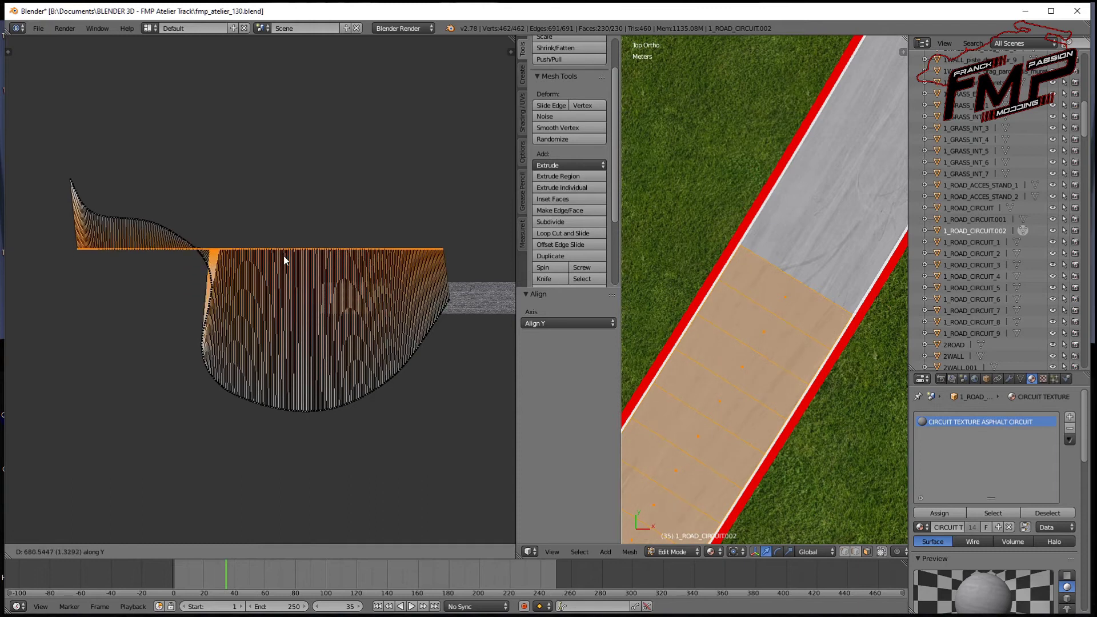
pyautogui.click(289, 169)
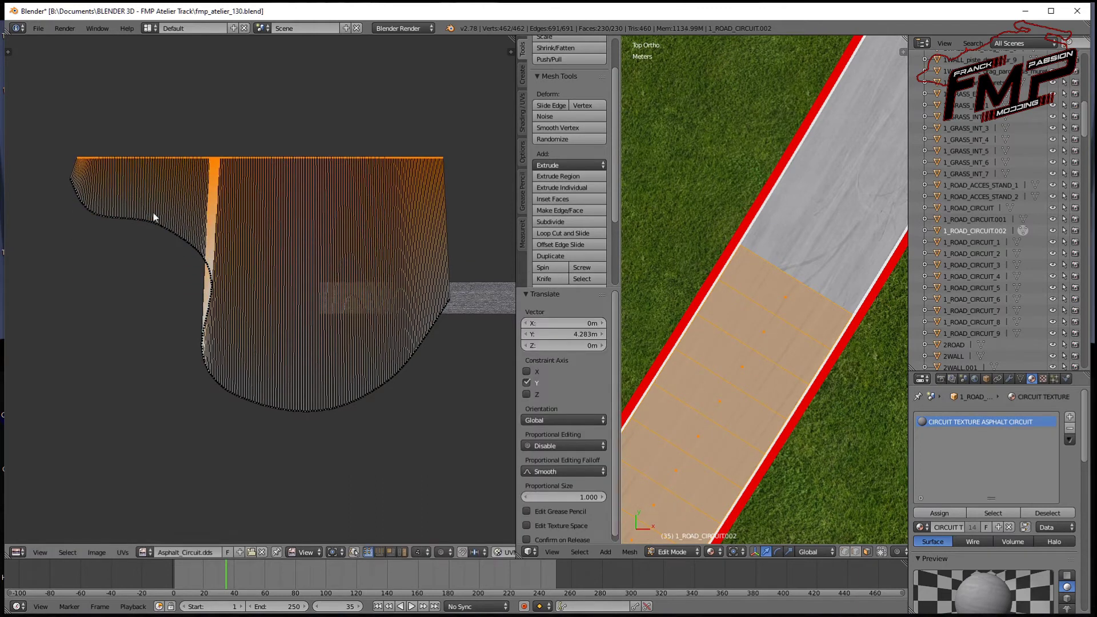
pyautogui.press('a')
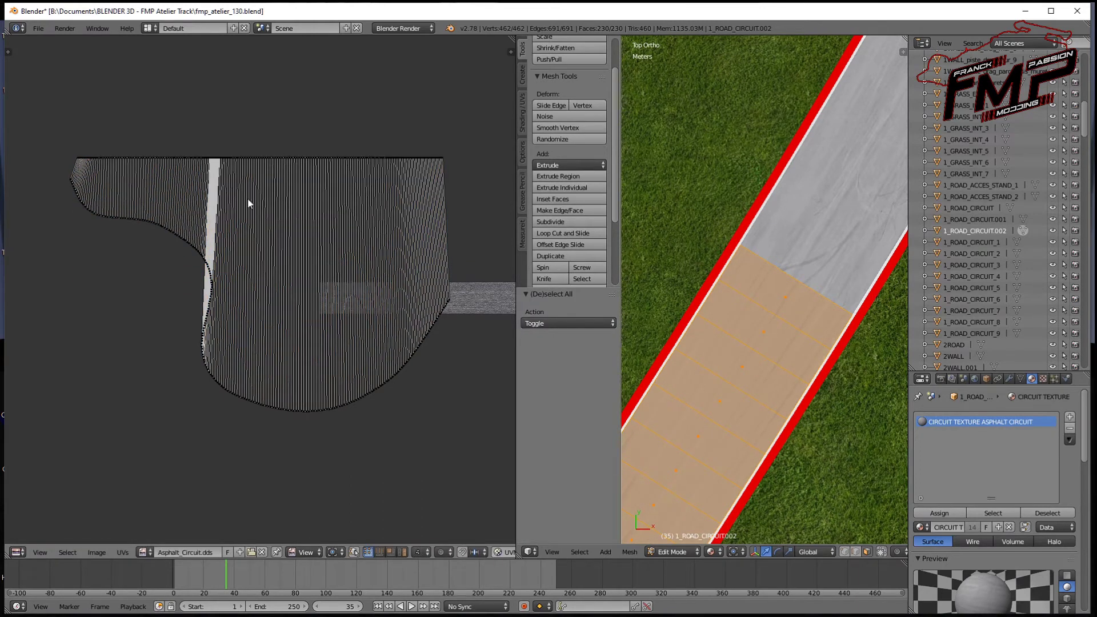
pyautogui.scroll(4, 153, 239)
pyautogui.moveTo(153, 239)
pyautogui.mouseDown(button='middle')
pyautogui.moveTo(208, 289)
pyautogui.moveTo(187, 290)
pyautogui.mouseUp(button='middle')
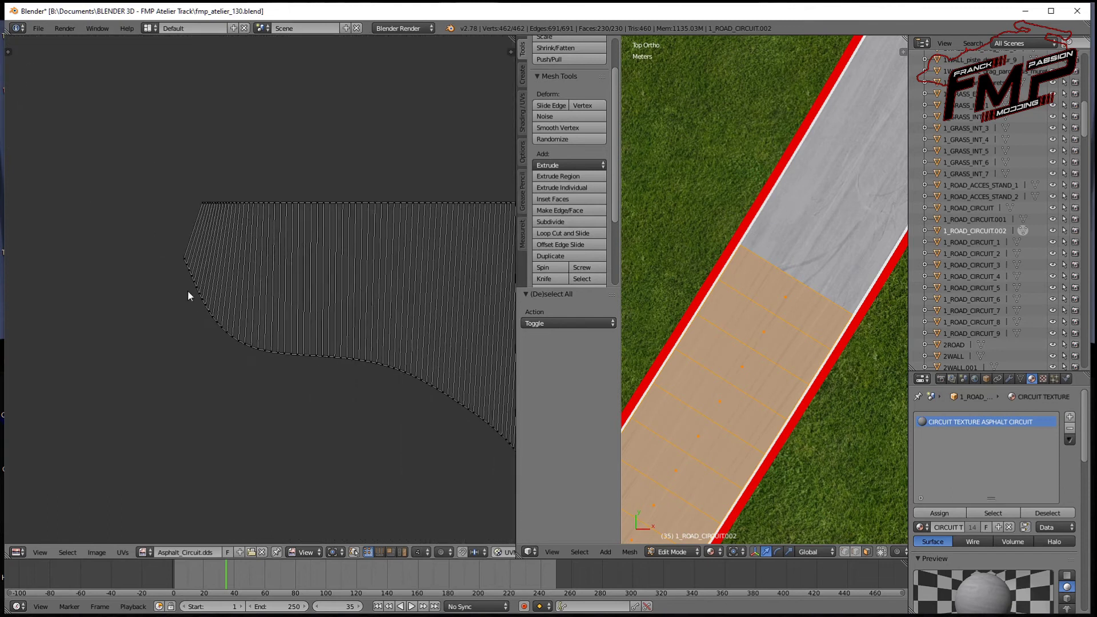
pyautogui.press('a')
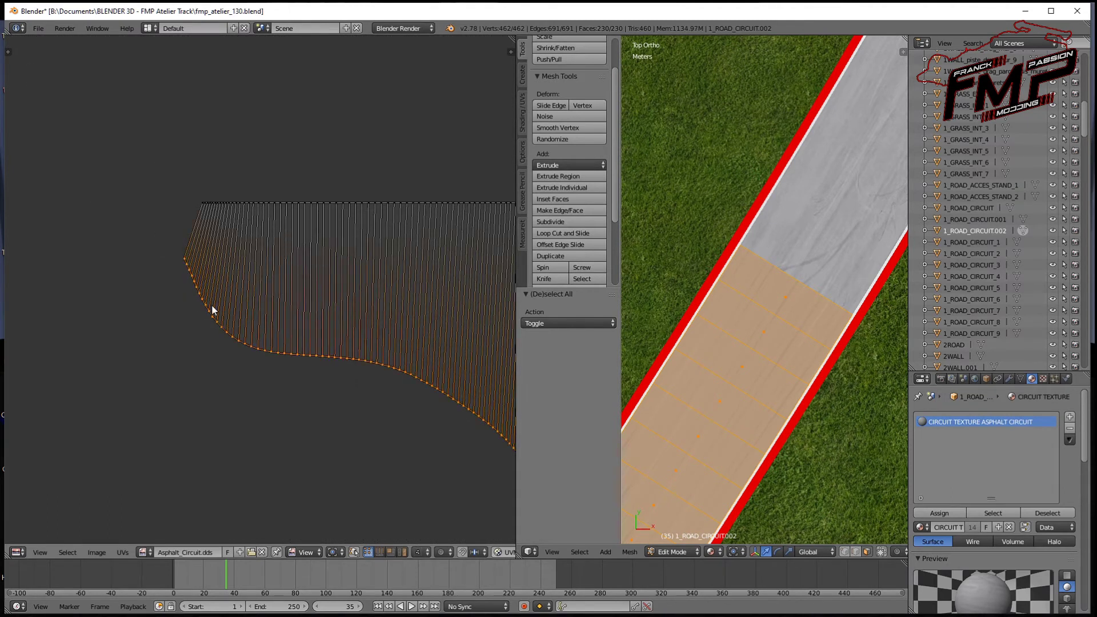
pyautogui.scroll(-3, 211, 304)
pyautogui.moveTo(299, 331); pyautogui.dragTo(204, 307, button='middle')
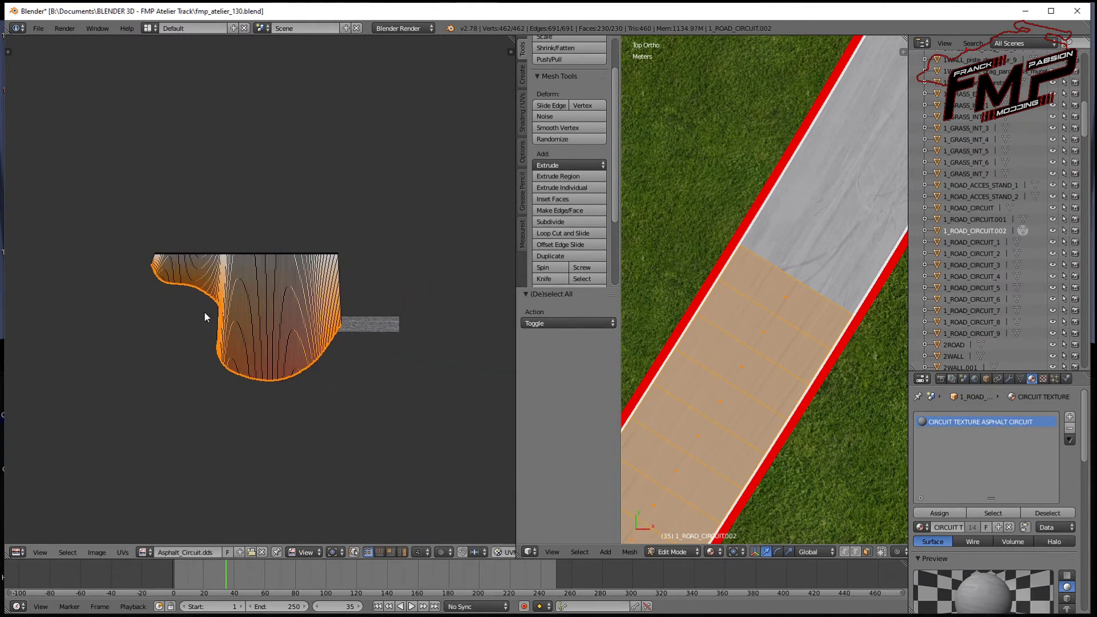
# Apply Align Y again so the UVs form a straight strip
pyautogui.press('w')
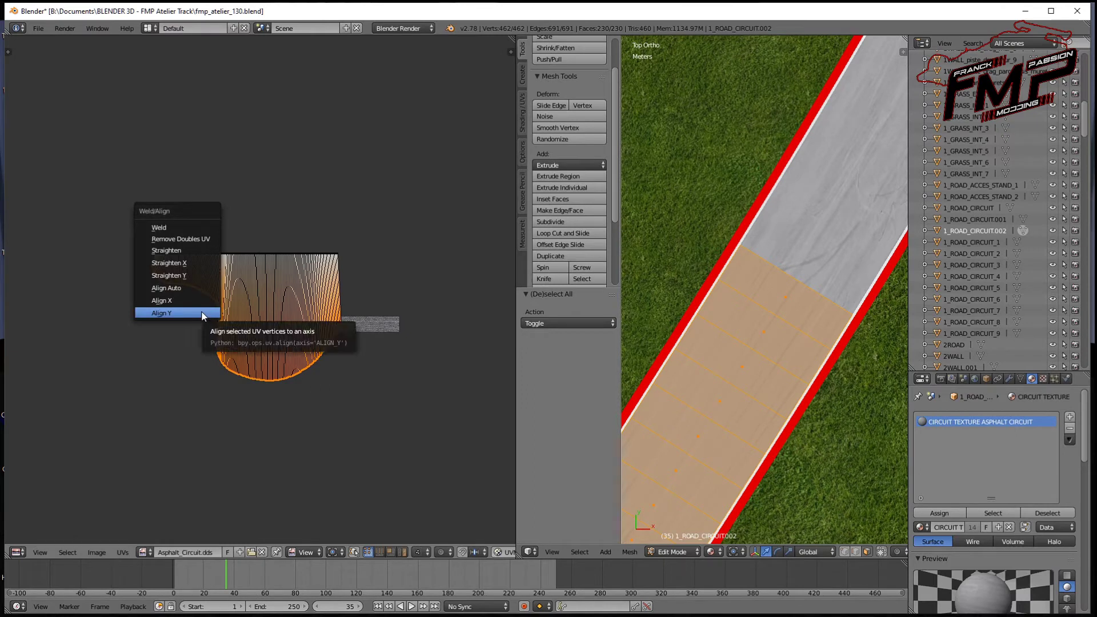
pyautogui.click(203, 316)
pyautogui.scroll(3, 216, 314)
pyautogui.scroll(3, 216, 315)
pyautogui.scroll(-3, 215, 311)
pyautogui.scroll(-2, 212, 315)
pyautogui.press('a')
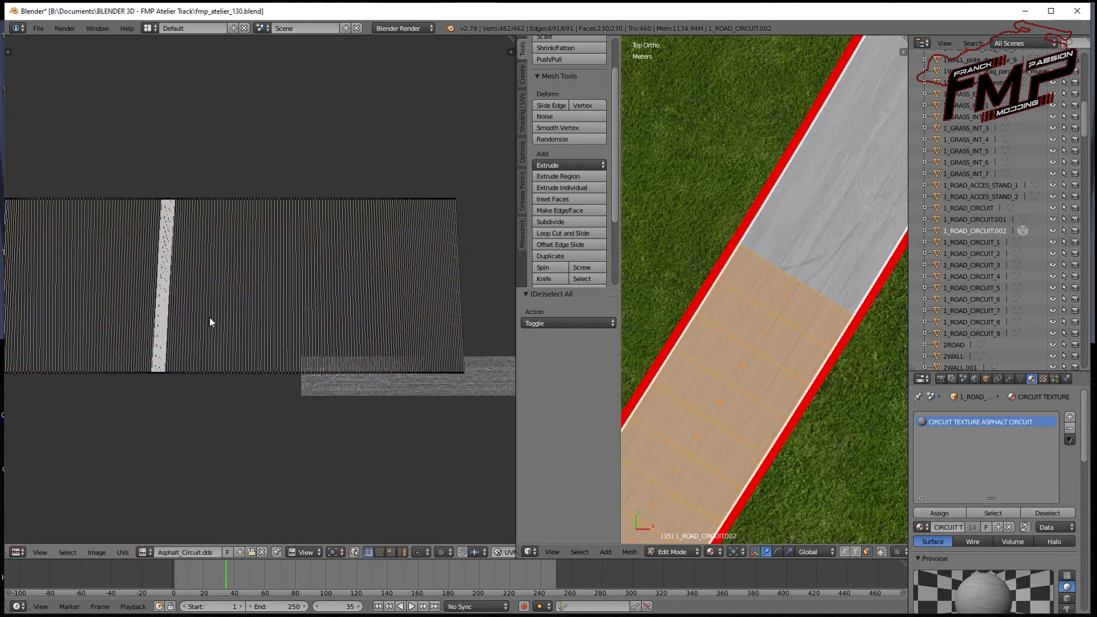
pyautogui.press('a')
pyautogui.scroll(3, 216, 289)
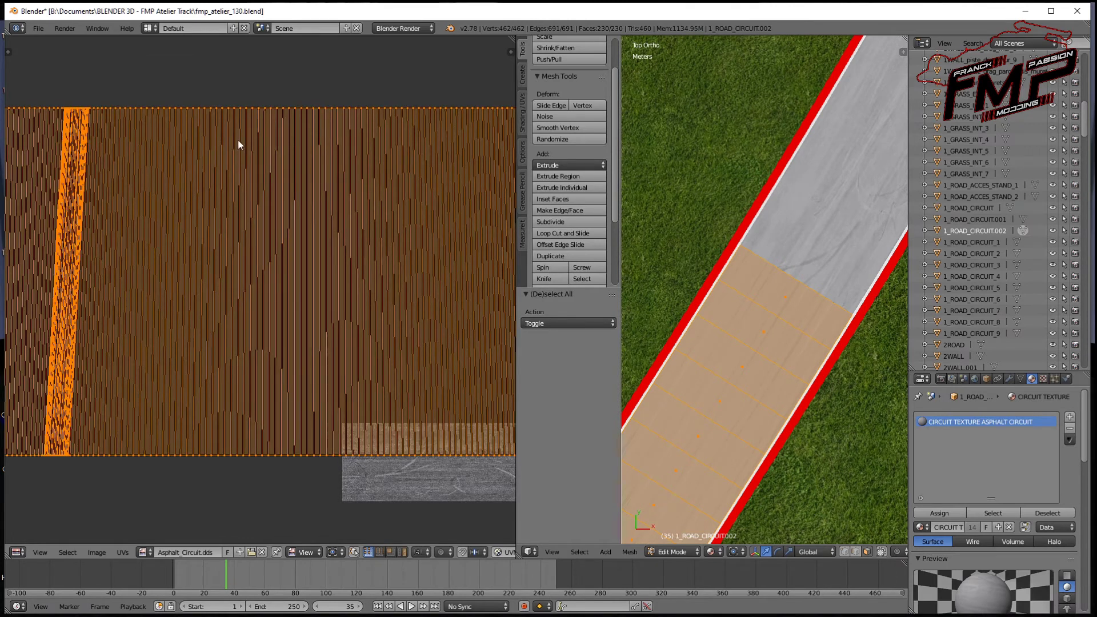
# Pick two neighbouring vertical UV edges and extend the selection to the whole island
pyautogui.rightClick(211, 316)
pyautogui.keyDown('shift'); pyautogui.rightClick(208, 301); pyautogui.keyUp('shift')
pyautogui.scroll(-3, 280, 313)
pyautogui.scroll(-1, 258, 307)
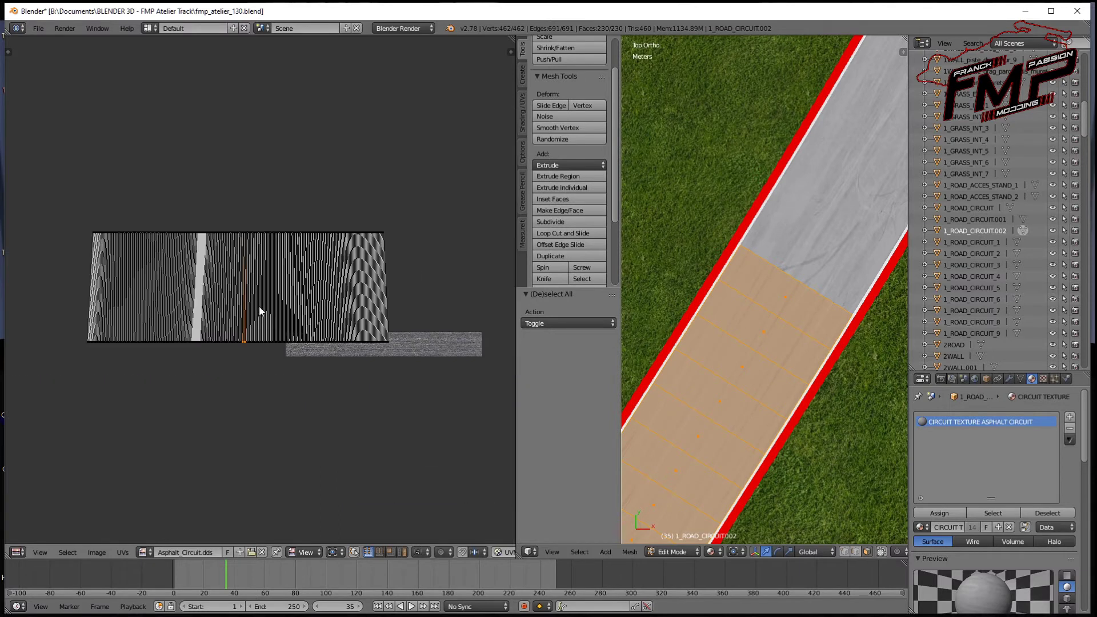
pyautogui.hotkey('ctrl', 'l')
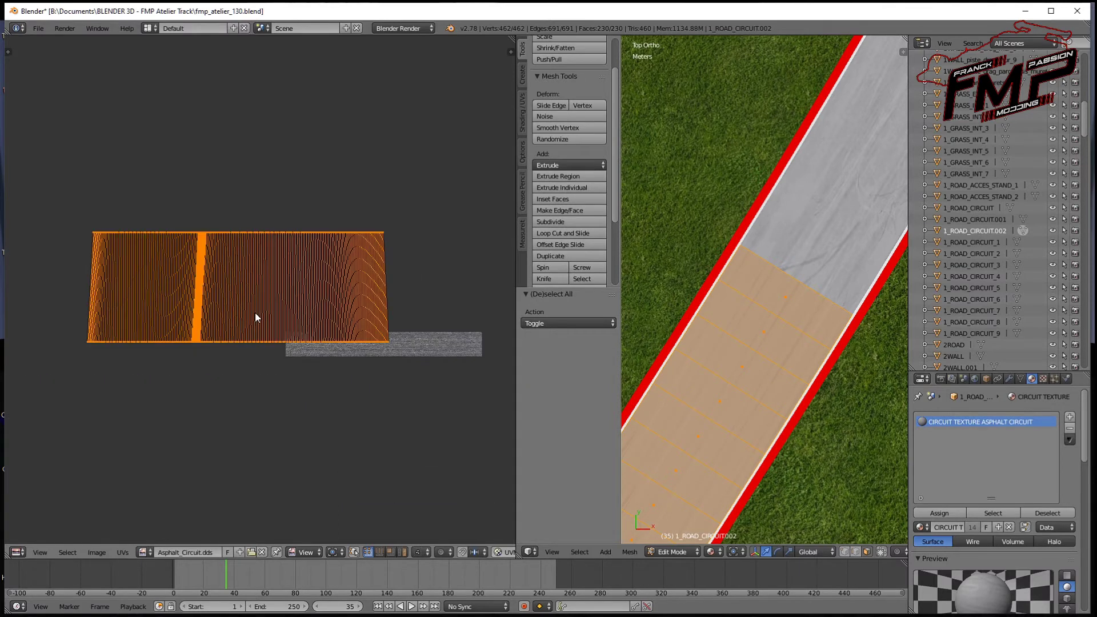
# Stretch the UV island 6.906 times along X, reposition it over the texture, then deselect
pyautogui.press('s')
pyautogui.press('x')
pyautogui.click(372, 361)
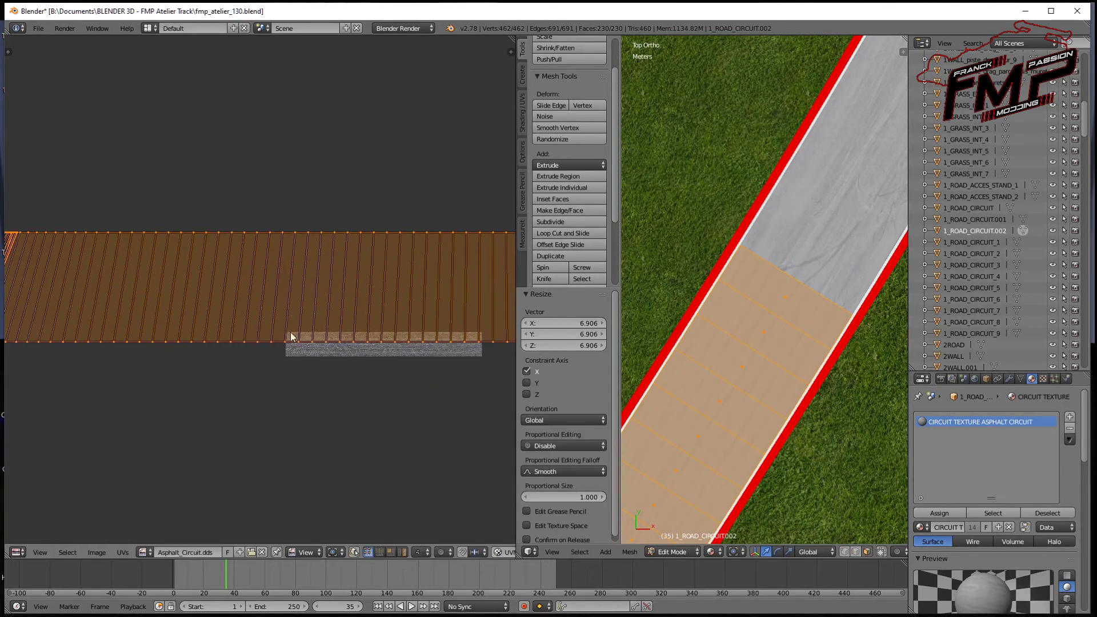
pyautogui.press('g')
pyautogui.click(407, 377)
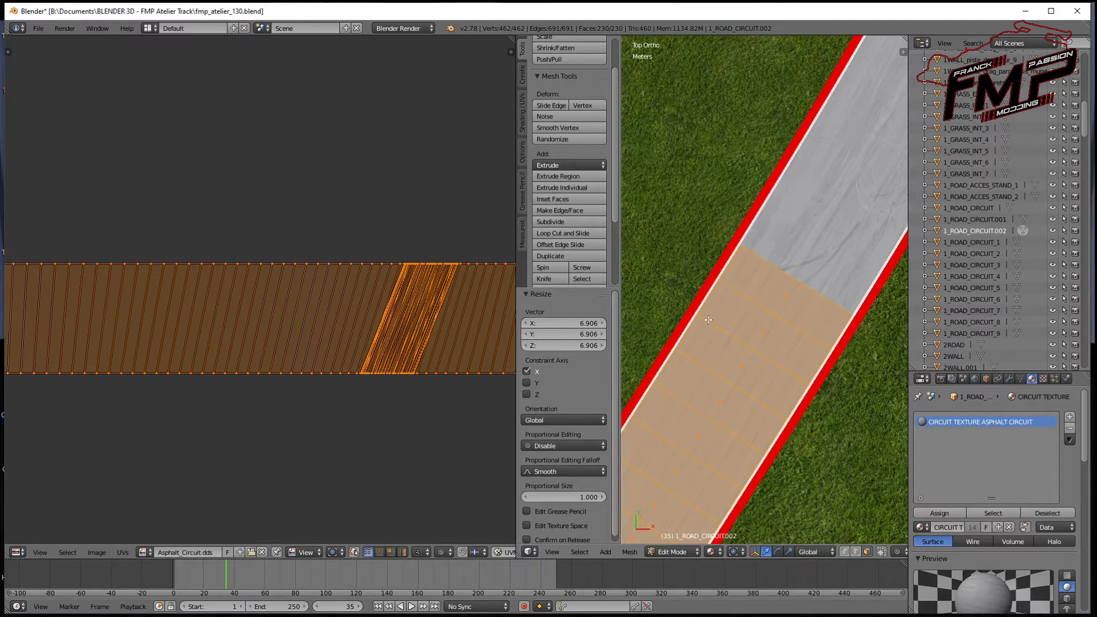
pyautogui.press('a')
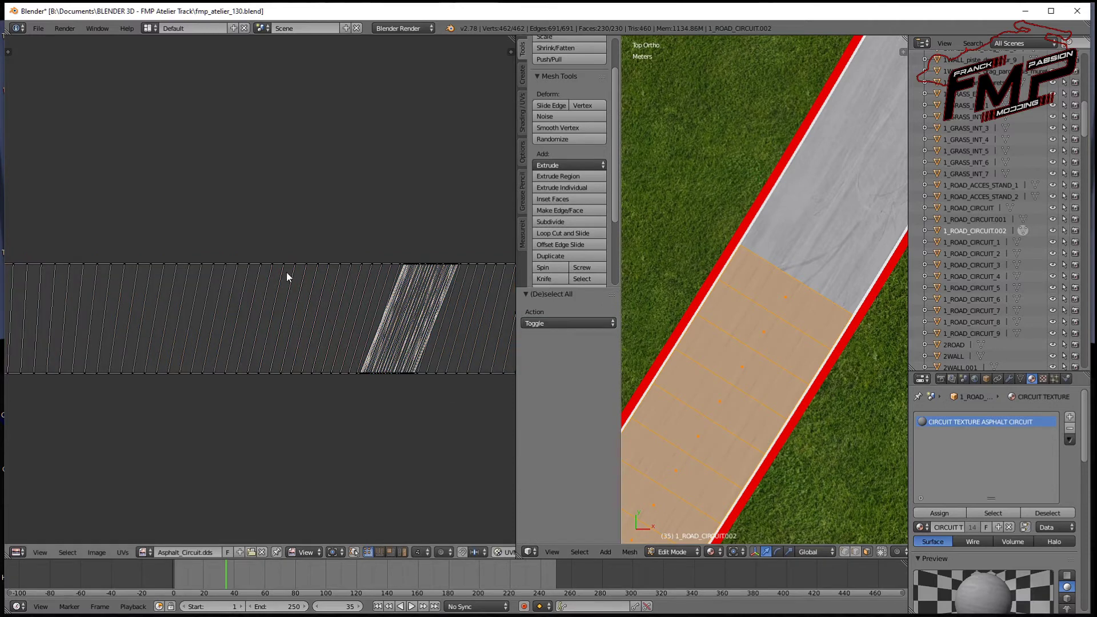
pyautogui.scroll(1, 296, 297)
pyautogui.scroll(1, 301, 309)
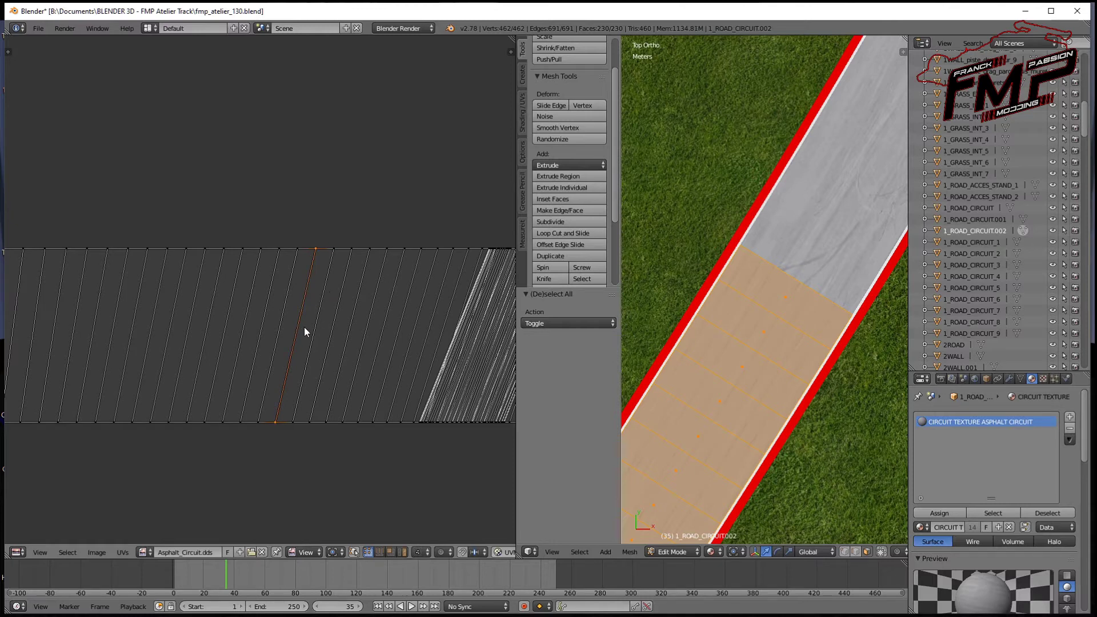
# Straighten the selected UV edge vertically and shift it slightly right along X
pyautogui.press('w')
pyautogui.click(302, 315)
pyautogui.hotkey('ctrl', 'z')
pyautogui.press('w')
pyautogui.click(313, 370)
pyautogui.press('g')
pyautogui.press('x')
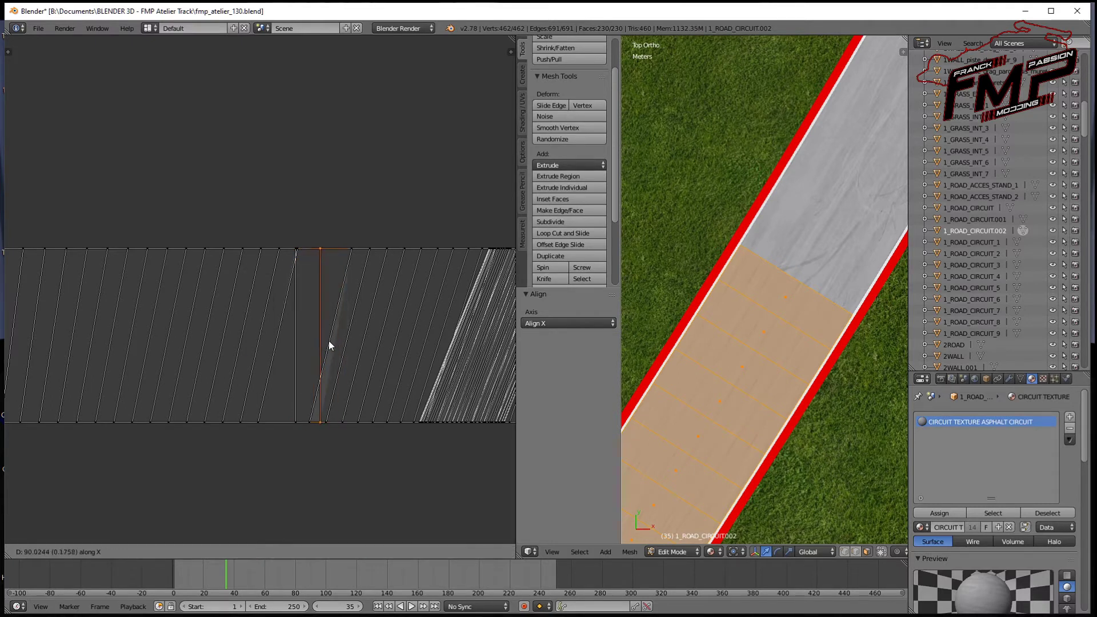
pyautogui.click(328, 341)
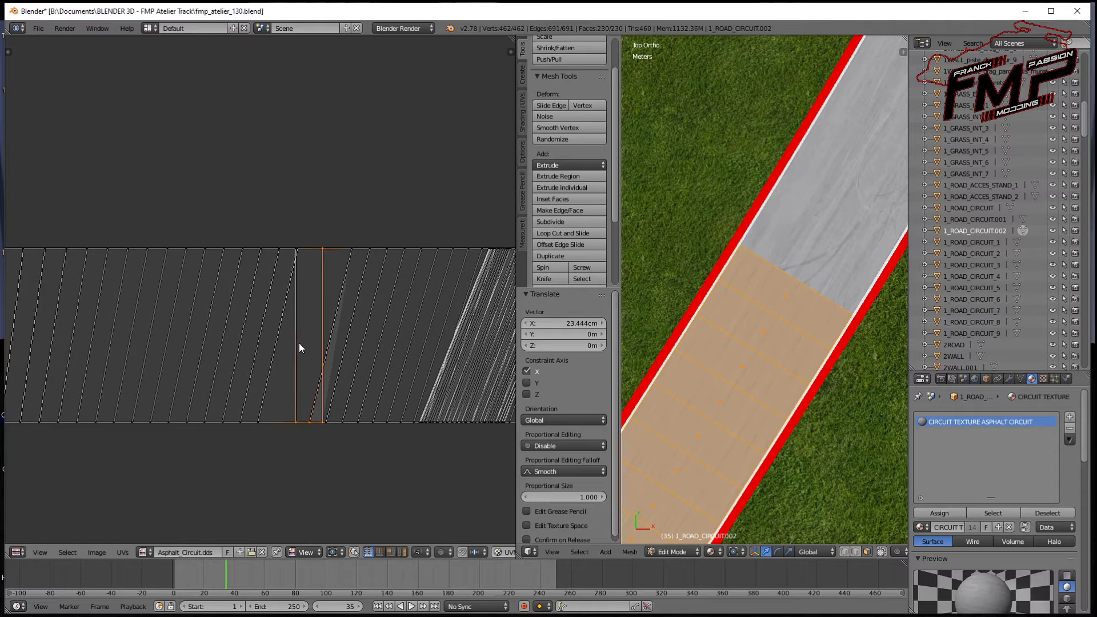
# Select the straightened edge plus its left neighbour to pick the face between them
pyautogui.press('a')
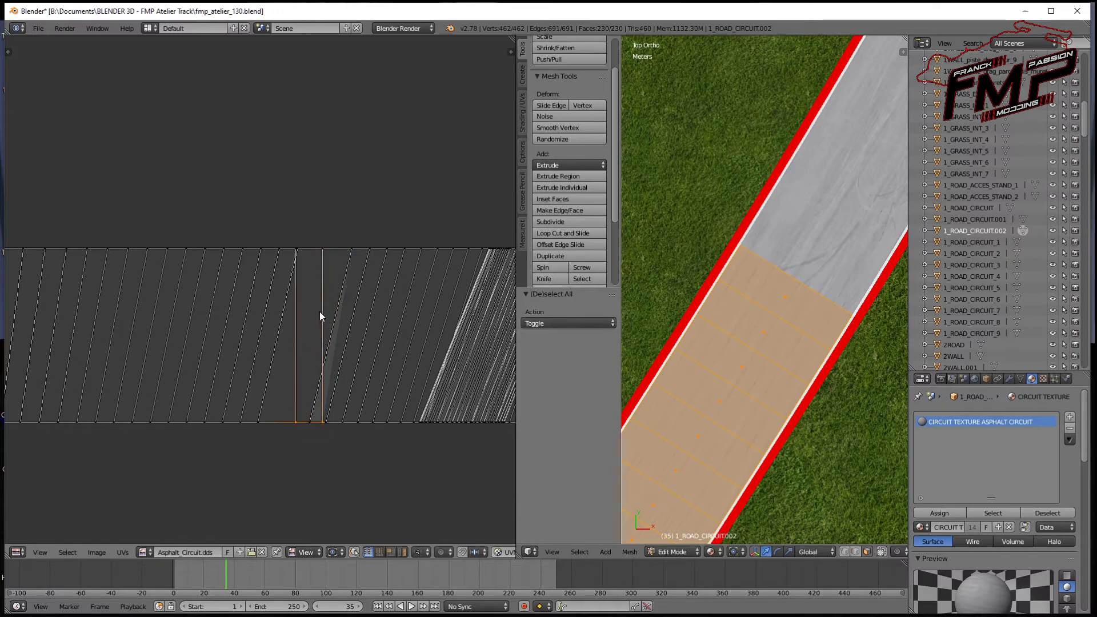
pyautogui.rightClick(321, 325)
pyautogui.keyDown('shift'); pyautogui.rightClick(300, 331); pyautogui.keyUp('shift')
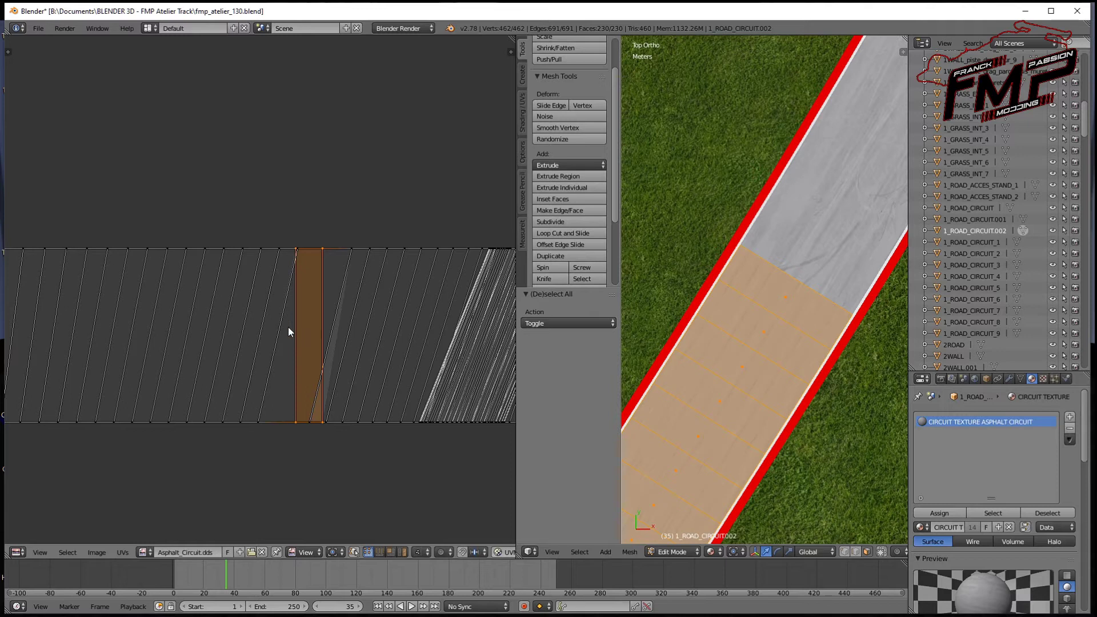
pyautogui.scroll(-2, 369, 293)
pyautogui.scroll(-1, 369, 294)
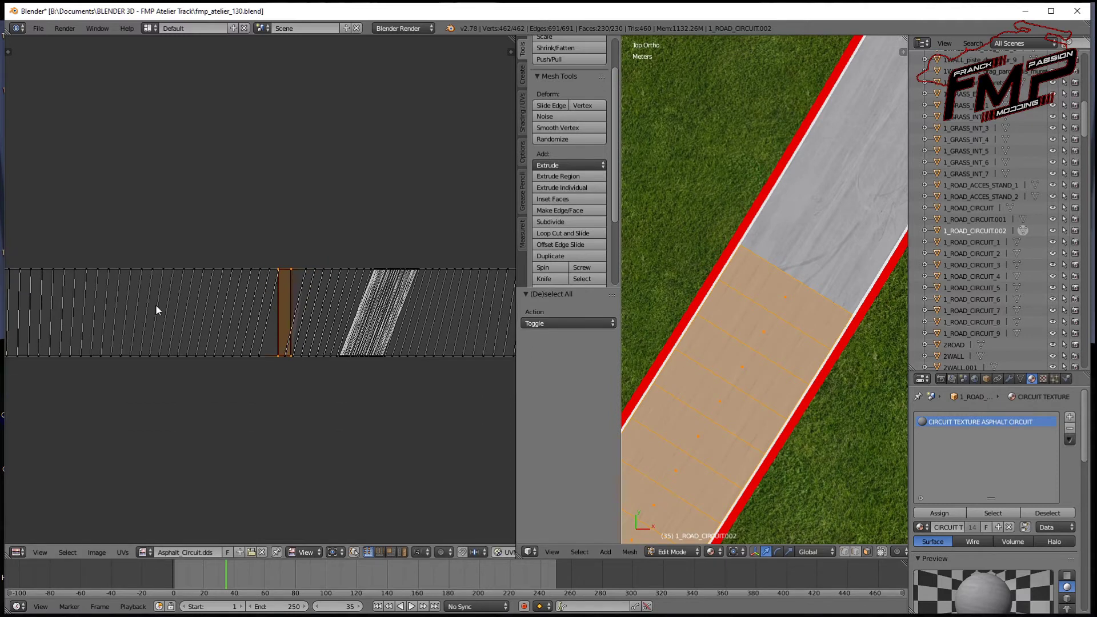
pyautogui.scroll(-1, 117, 312)
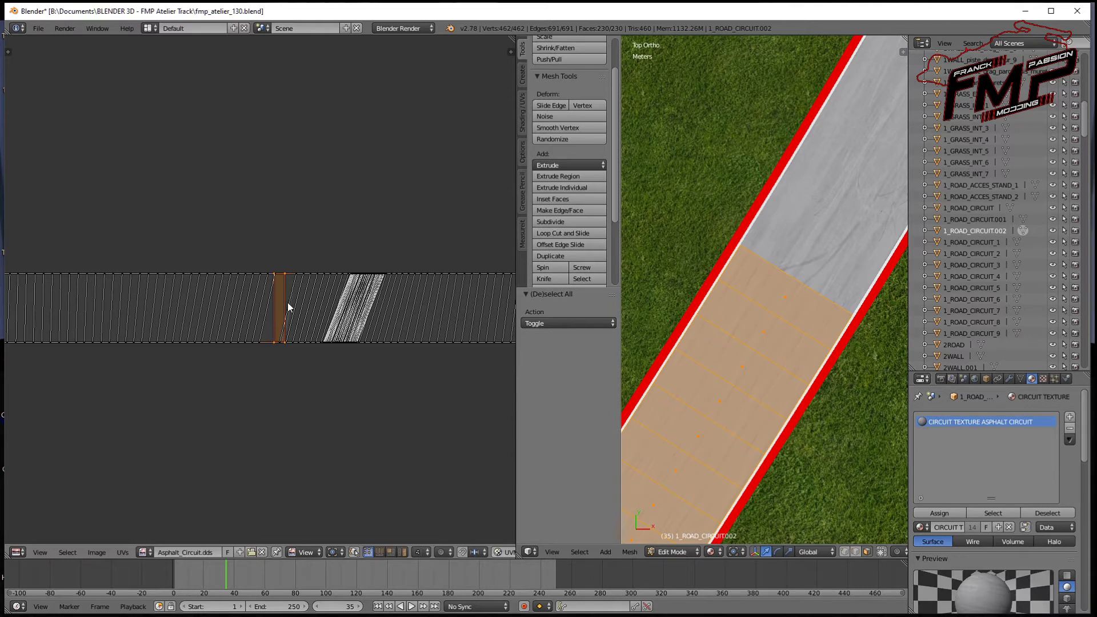
pyautogui.scroll(-4, 312, 314)
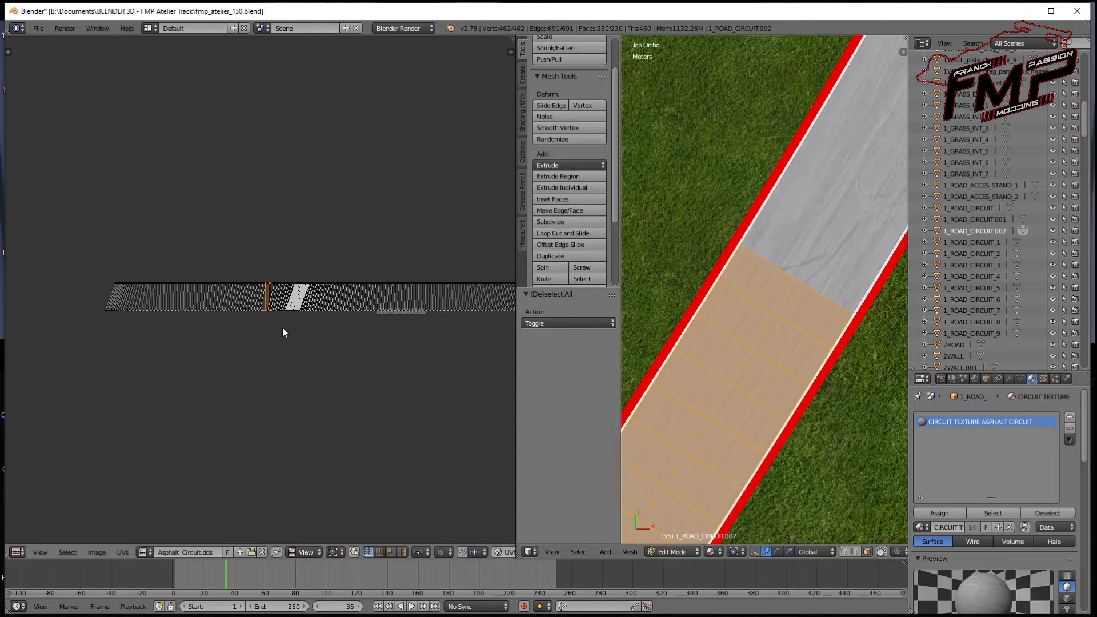
pyautogui.scroll(3, 283, 327)
# Reset the road section's UVs to a single plain rectangle and toggle Edit Mode
pyautogui.press('a')
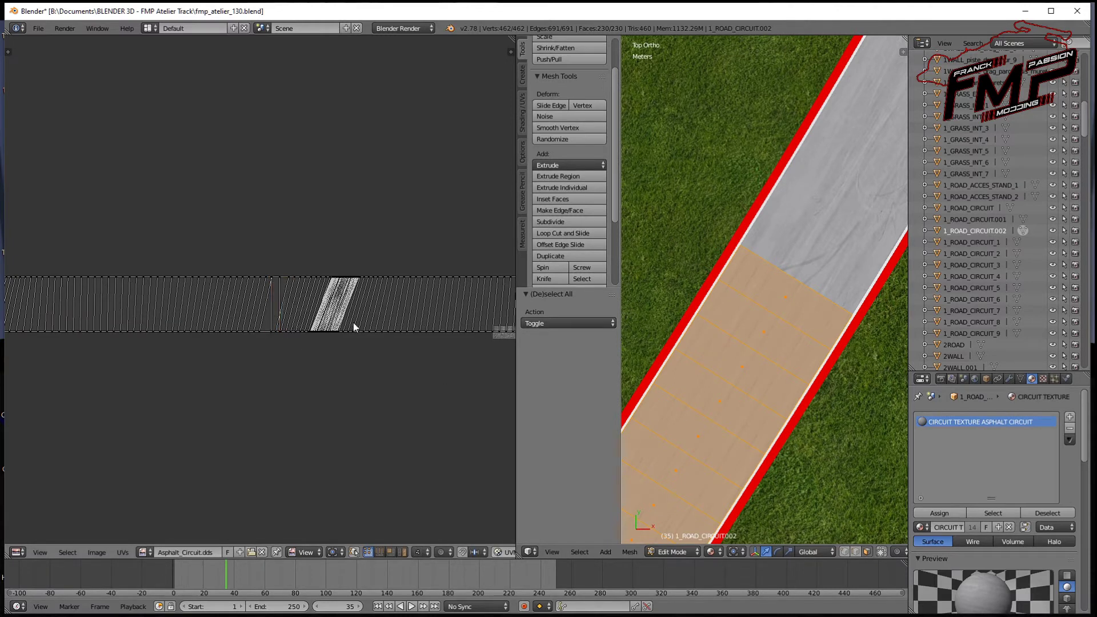
pyautogui.press('u')
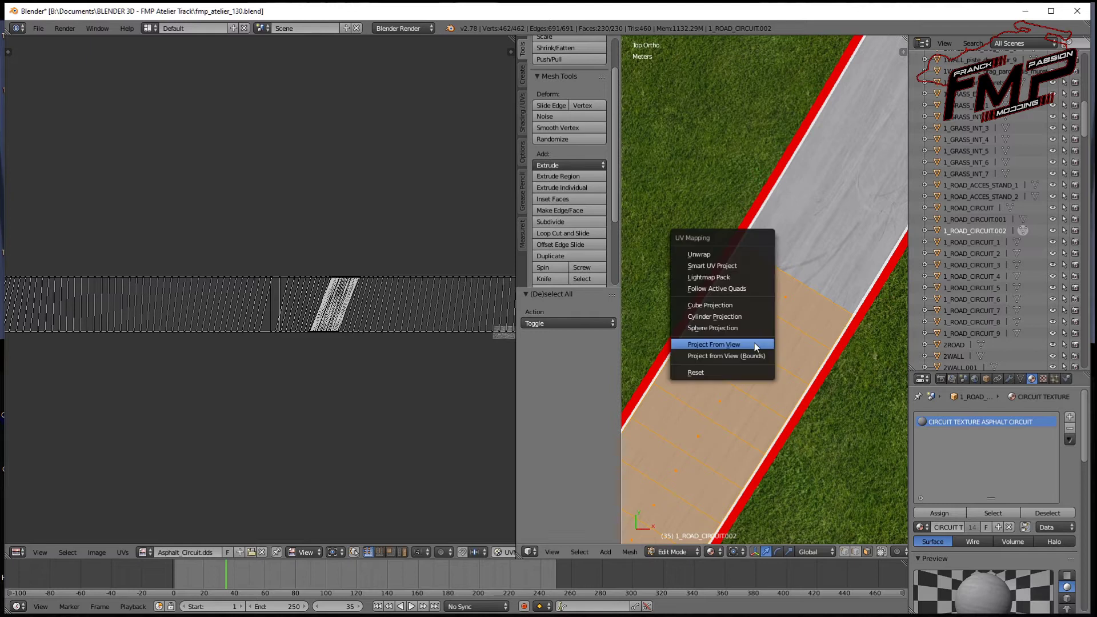
pyautogui.click(722, 373)
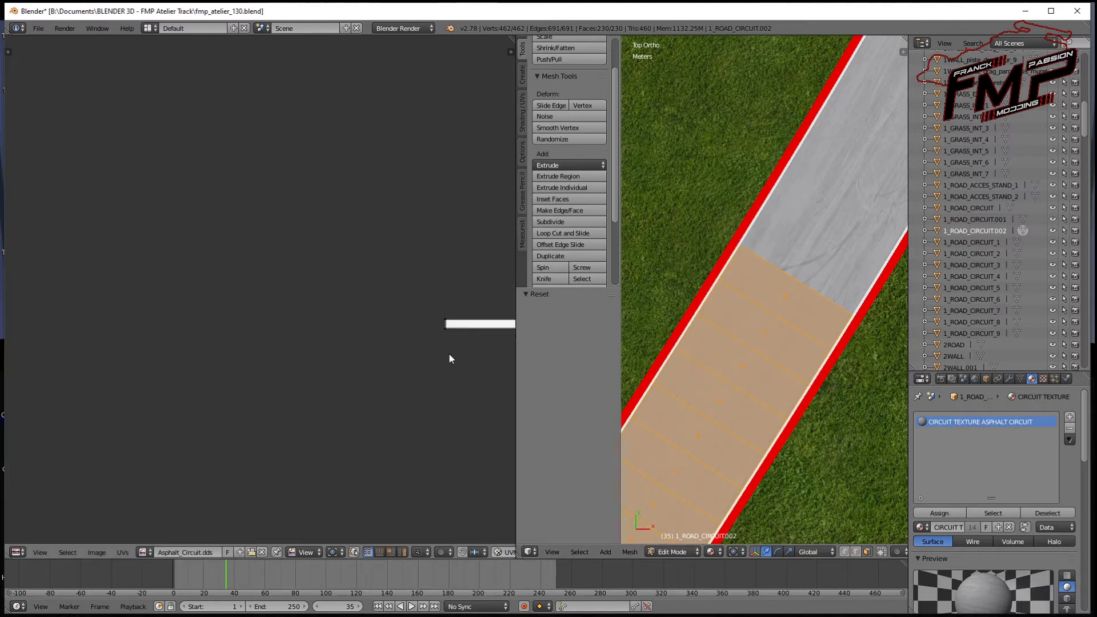
pyautogui.moveTo(448, 353)
pyautogui.mouseDown(button='middle')
pyautogui.moveTo(265, 317)
pyautogui.moveTo(252, 286)
pyautogui.mouseUp(button='middle')
pyautogui.scroll(4, 240, 321)
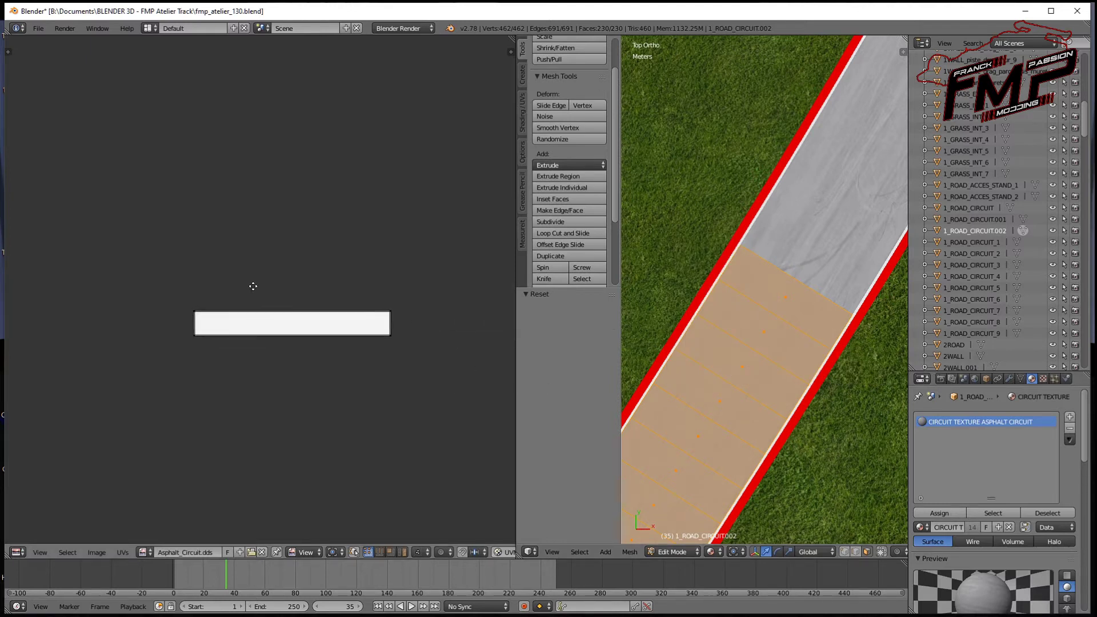
pyautogui.press('Tab')
pyautogui.press('Tab')
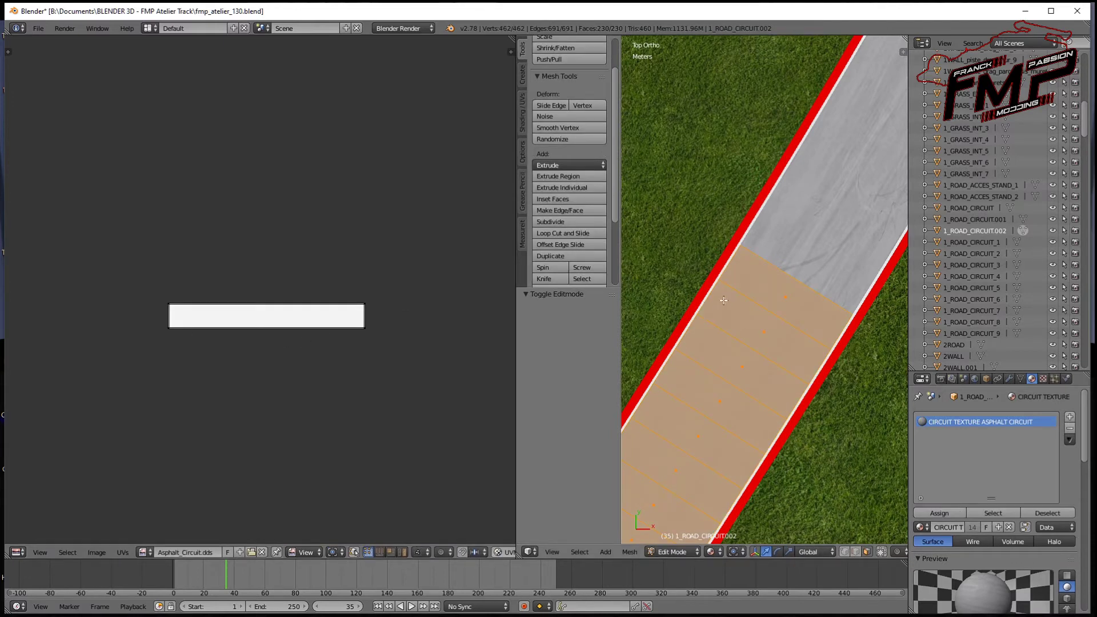
pyautogui.press('u')
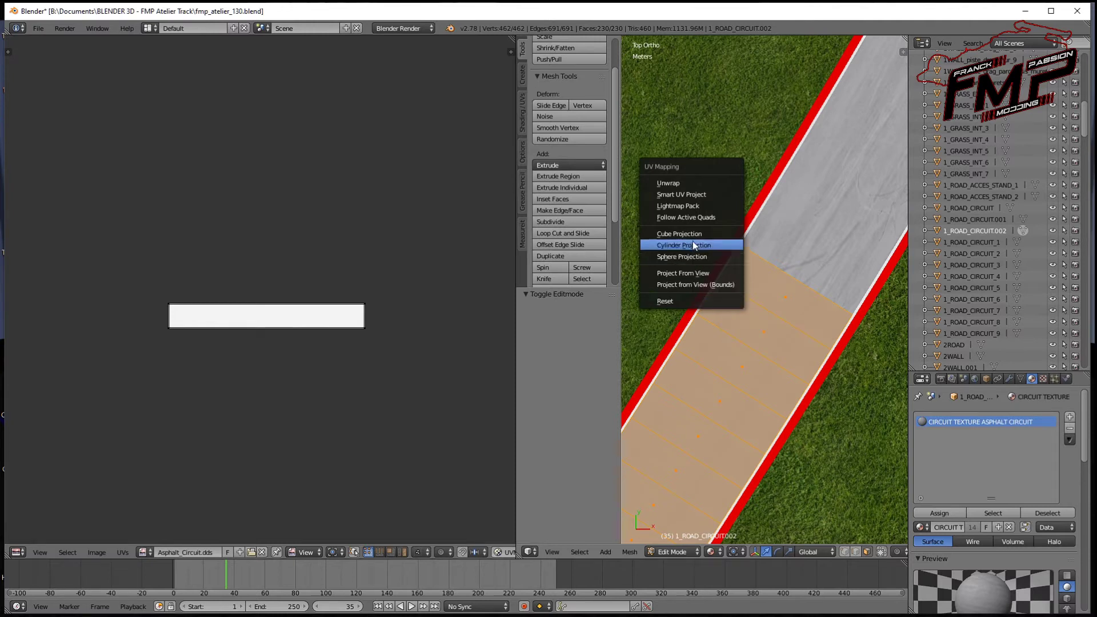
pyautogui.click(695, 217)
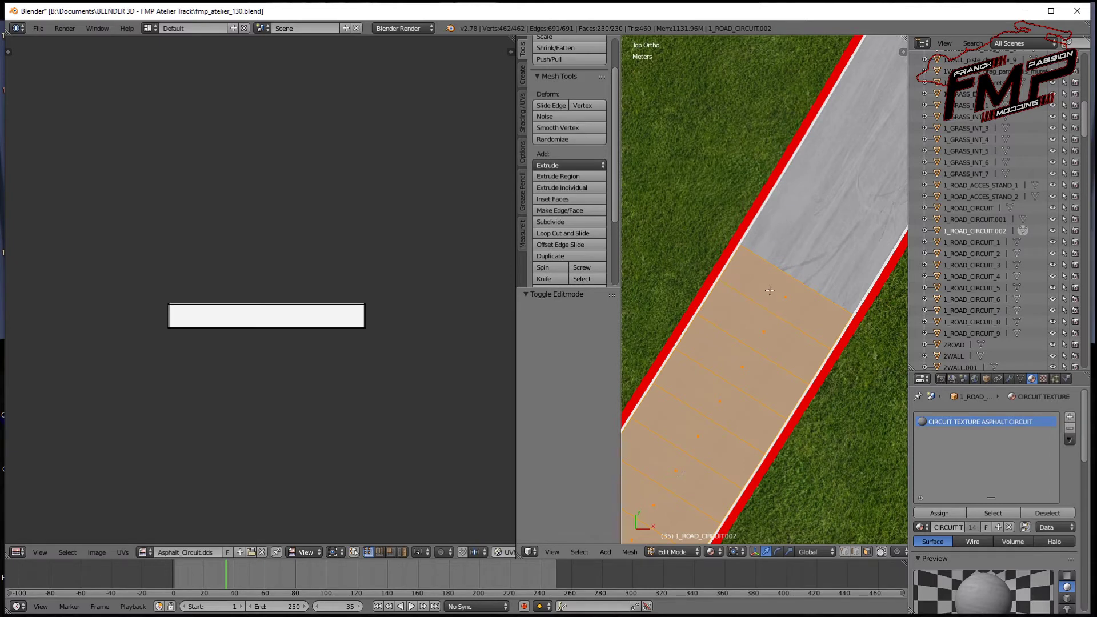
# Reselect the top road face so it becomes the active face
pyautogui.keyDown('shift'); pyautogui.rightClick(770, 290); pyautogui.keyUp('shift')
pyautogui.keyDown('shift'); pyautogui.rightClick(767, 294); pyautogui.keyUp('shift')
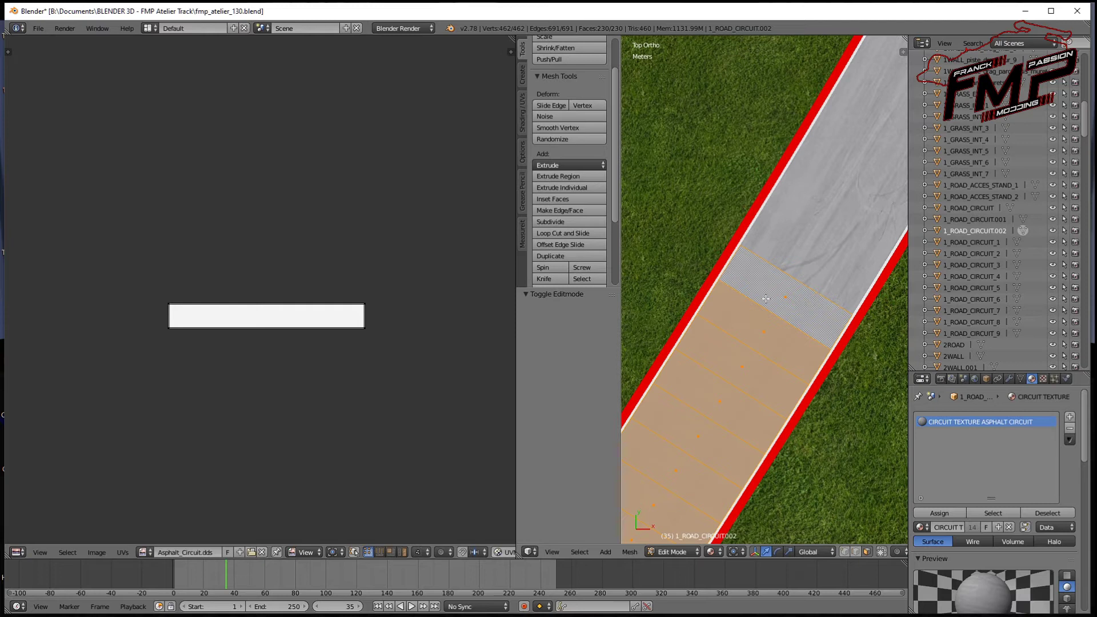
pyautogui.scroll(-2, 766, 301)
pyautogui.scroll(-2, 778, 312)
pyautogui.scroll(-2, 778, 311)
pyautogui.scroll(2, 766, 286)
pyautogui.scroll(2, 755, 263)
# Unwrap with Follow Active Quads using Length as the edge length mode
pyautogui.press('u')
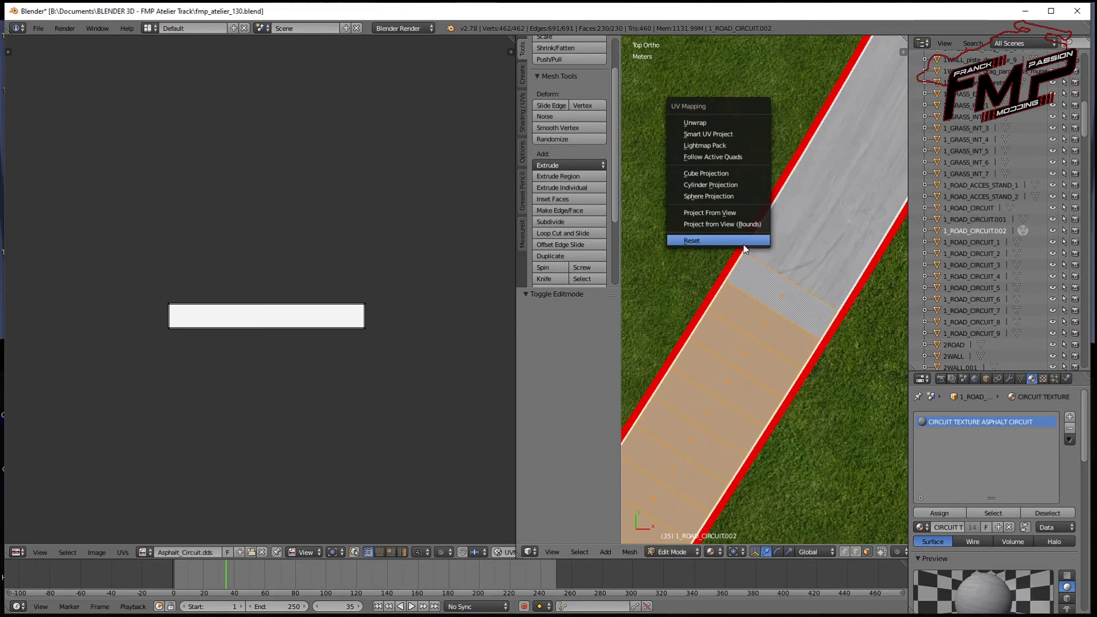
pyautogui.click(715, 158)
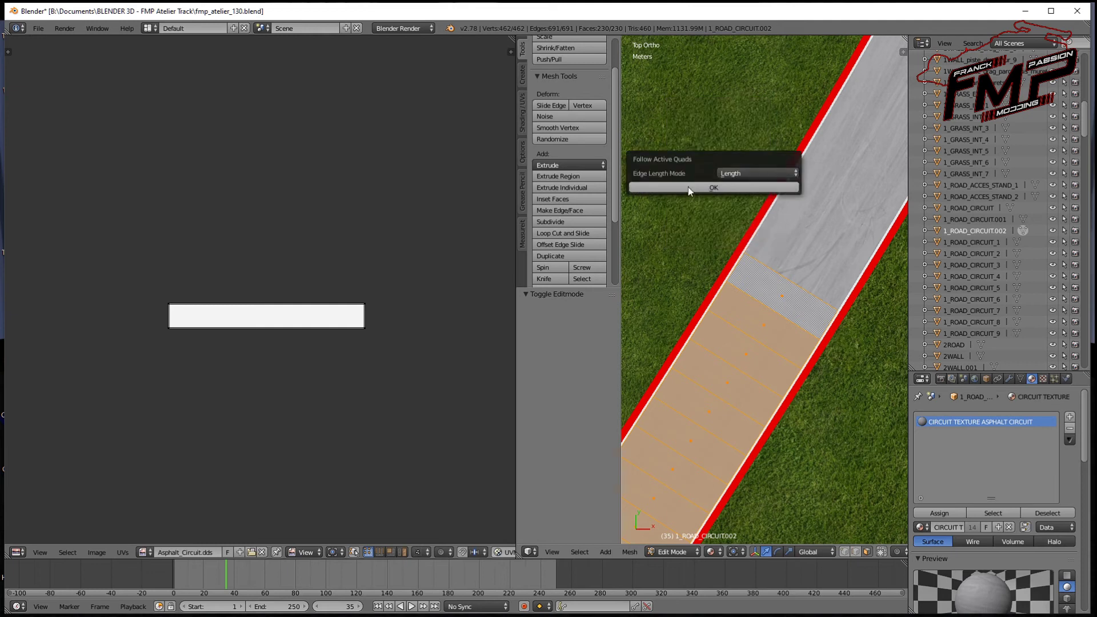
pyautogui.click(732, 174)
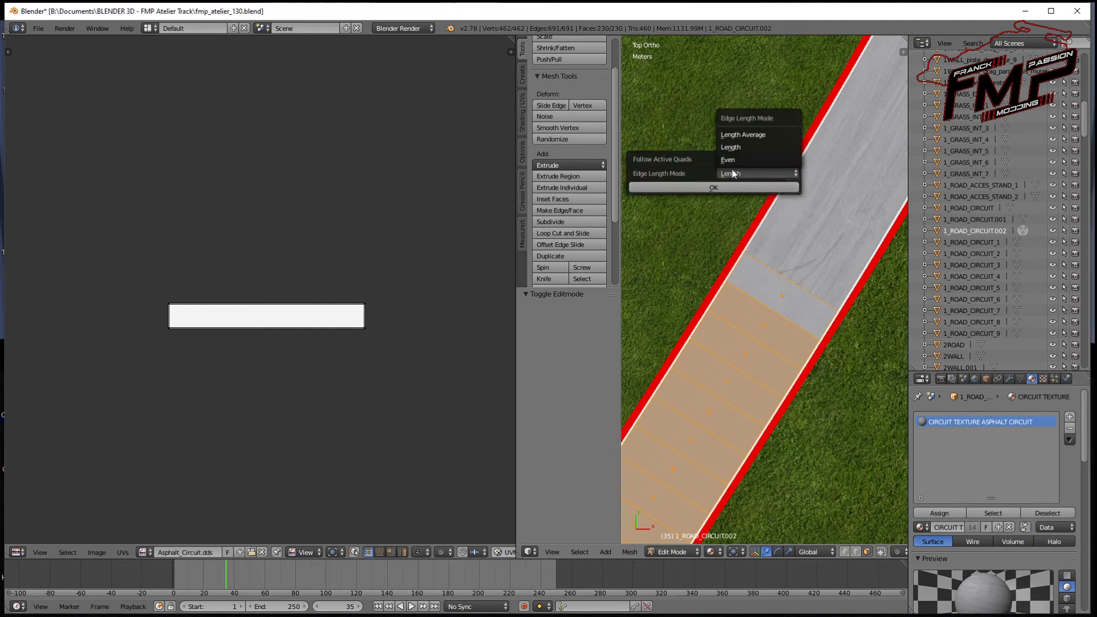
pyautogui.click(733, 148)
pyautogui.click(722, 187)
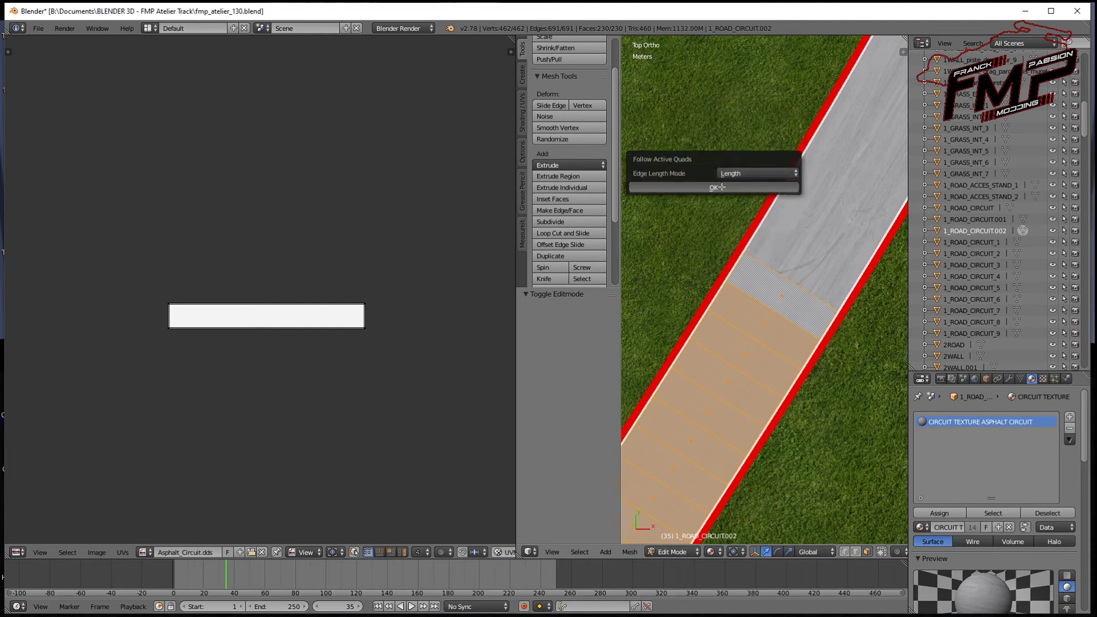
pyautogui.scroll(-3, 411, 315)
pyautogui.scroll(2, 238, 320)
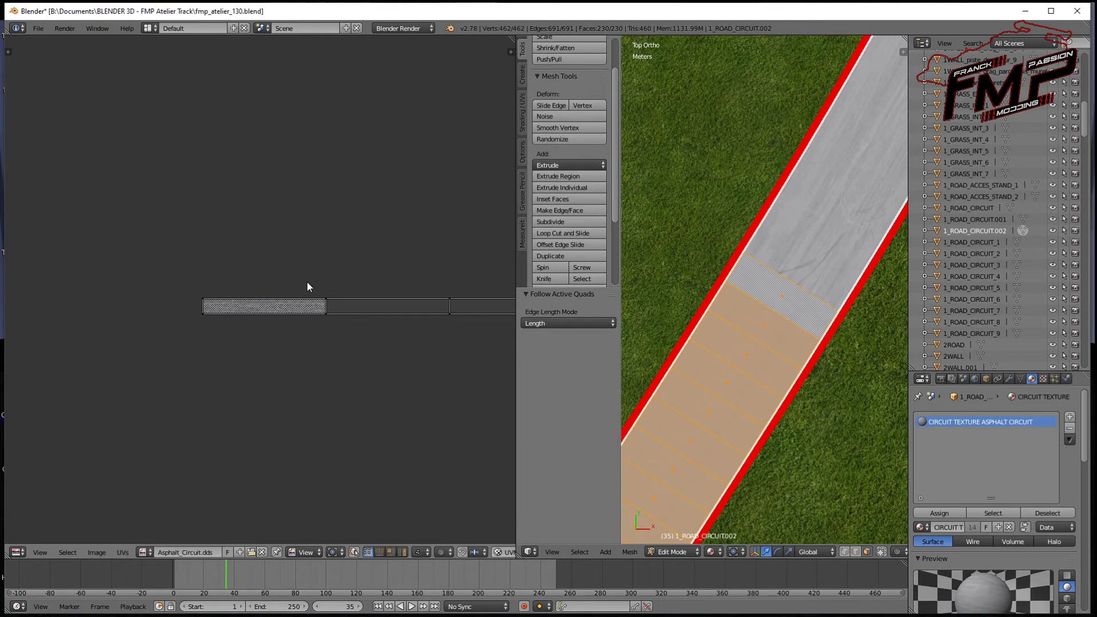
# Bring the unwrapped UV strip into view and select all its faces
pyautogui.scroll(-3, 307, 286)
pyautogui.scroll(-3, 351, 296)
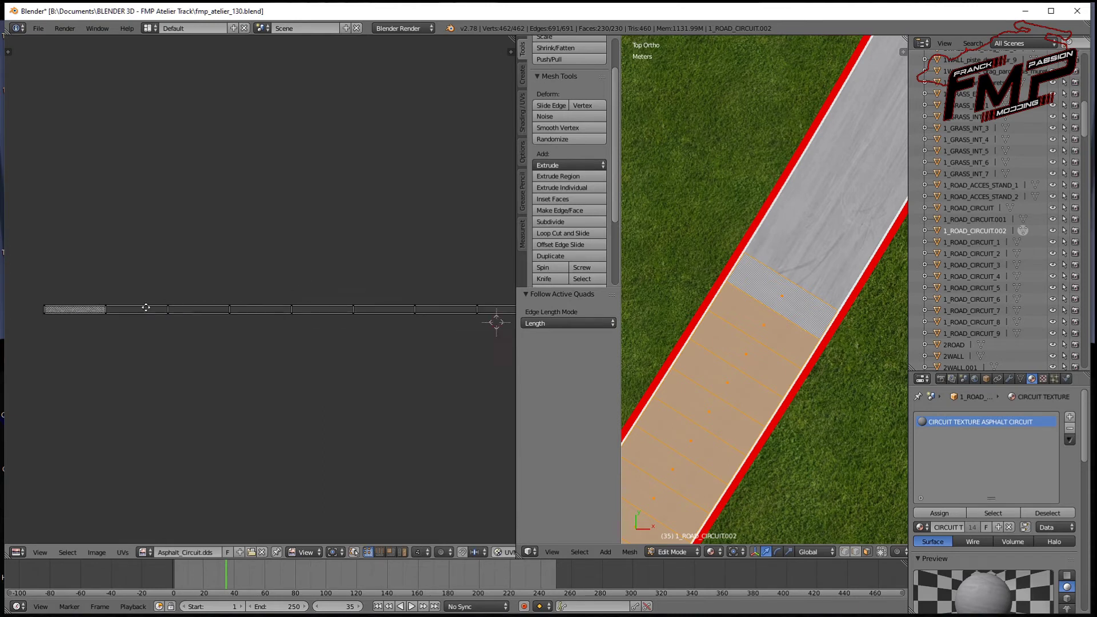
pyautogui.scroll(-2, 244, 297)
pyautogui.scroll(4, 255, 314)
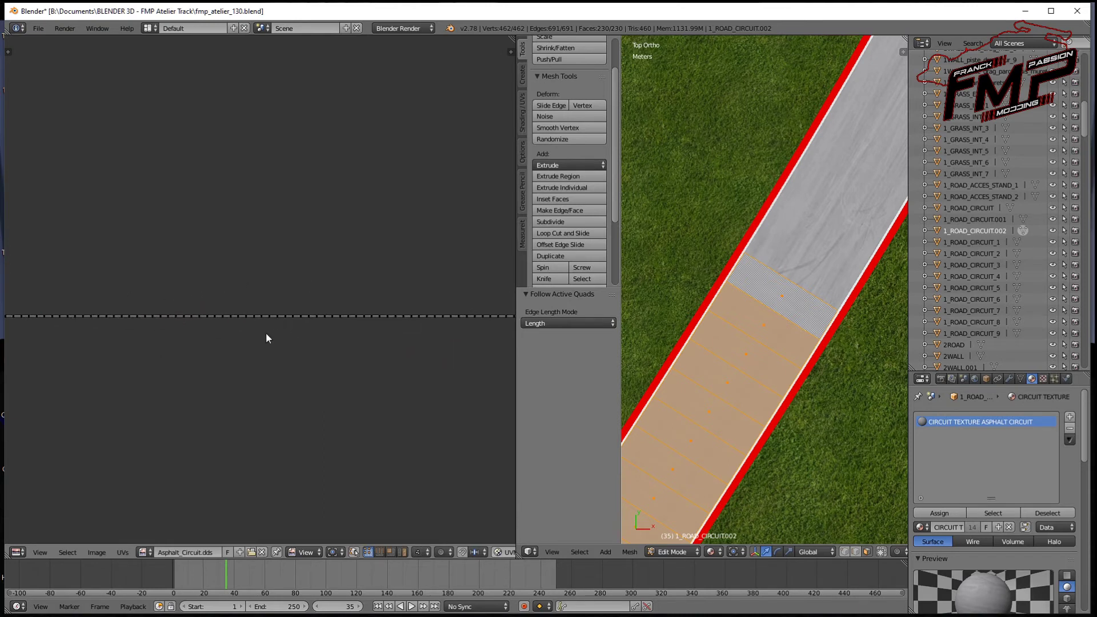
pyautogui.moveTo(289, 318)
pyautogui.mouseDown(button='middle')
pyautogui.moveTo(411, 406)
pyautogui.moveTo(345, 285)
pyautogui.moveTo(183, 274)
pyautogui.mouseUp(button='middle')
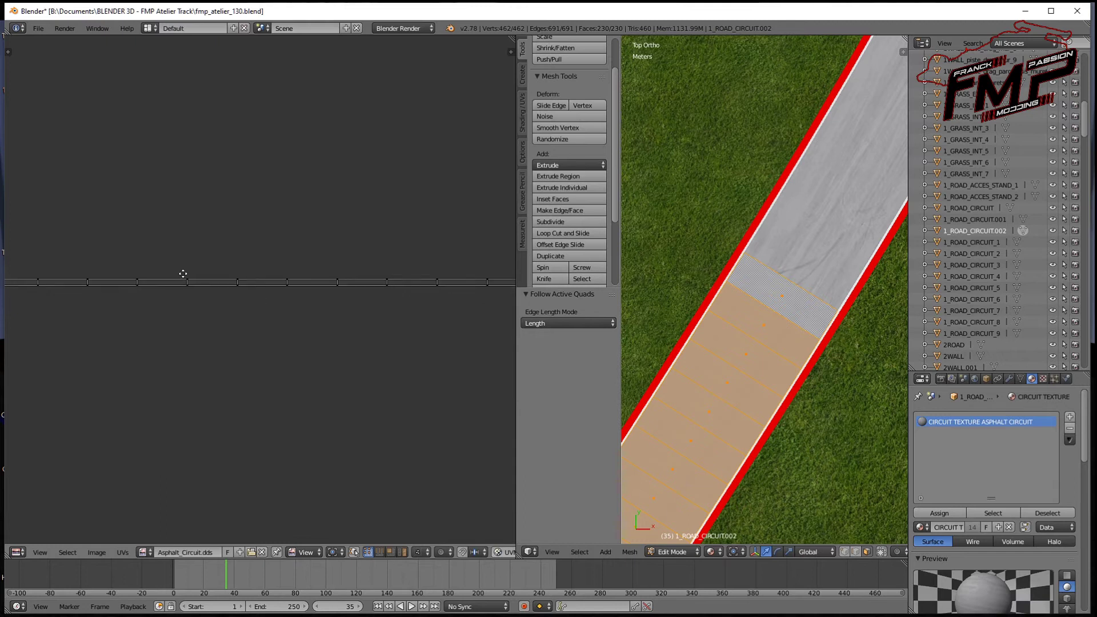
pyautogui.moveTo(301, 311); pyautogui.dragTo(269, 301, button='middle')
pyautogui.scroll(-2, 267, 297)
pyautogui.scroll(-2, 265, 306)
pyautogui.scroll(-1, 261, 312)
pyautogui.press('a')
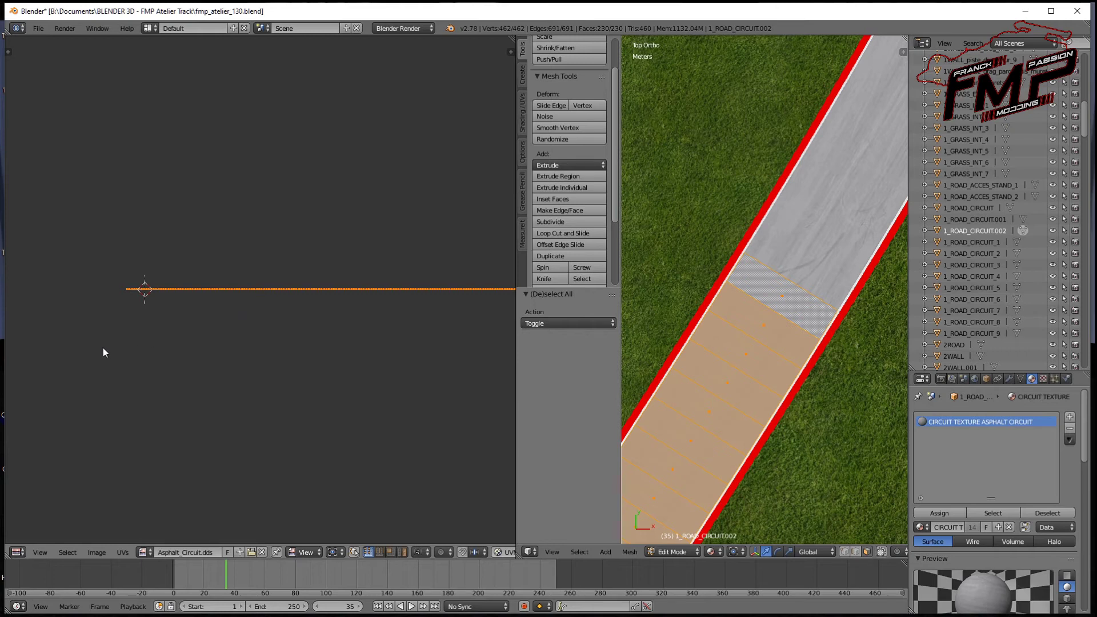
# Scale the UV strip to 0.061 along X and slide it along X
pyautogui.press('s')
pyautogui.press('x')
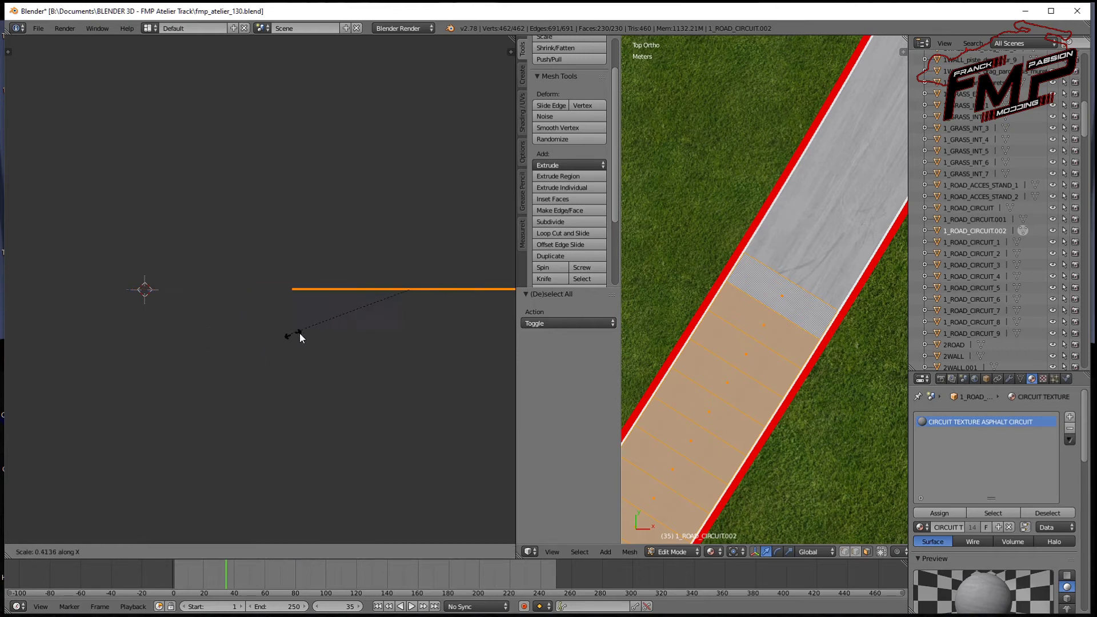
pyautogui.click(412, 311)
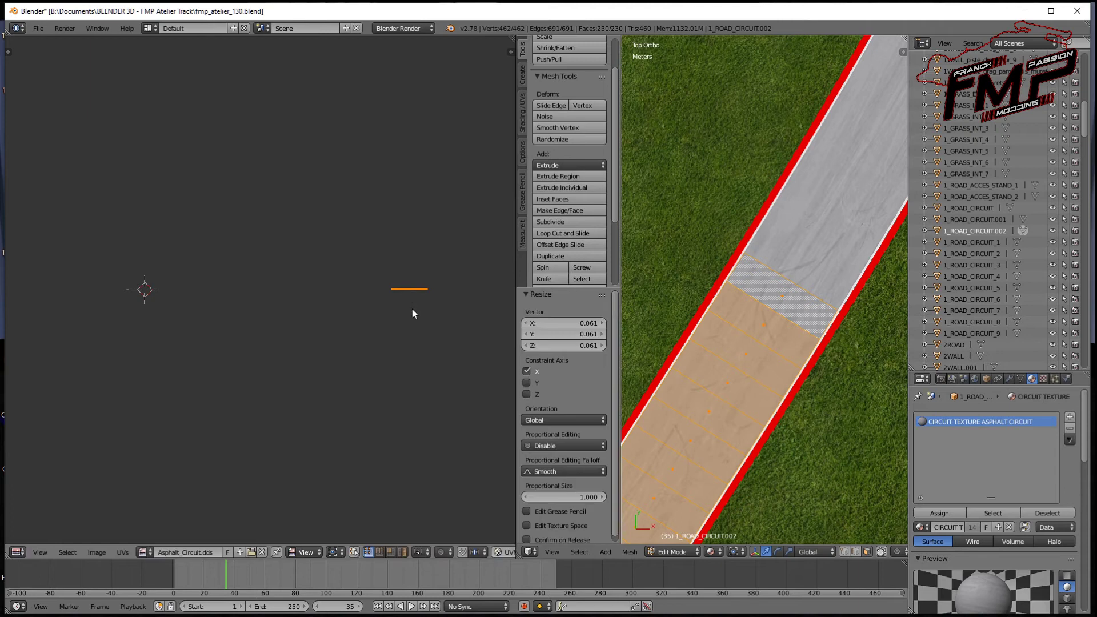
pyautogui.press('g')
pyautogui.press('x')
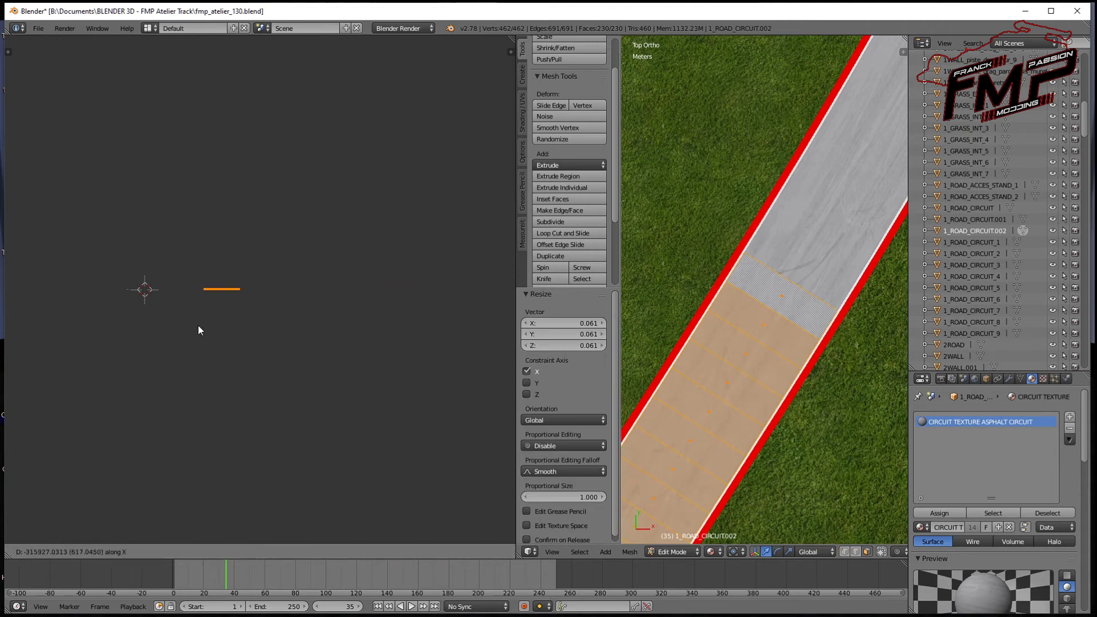
pyautogui.click(133, 330)
# Zoom in on the shrunken strip and select a single face of it
pyautogui.moveTo(153, 301)
pyautogui.mouseDown(button='middle')
pyautogui.moveTo(345, 338)
pyautogui.moveTo(279, 265)
pyautogui.mouseUp(button='middle')
pyautogui.scroll(4, 345, 338)
pyautogui.scroll(3, 279, 265)
pyautogui.moveTo(302, 306)
pyautogui.mouseDown(button='middle')
pyautogui.moveTo(240, 245)
pyautogui.moveTo(183, 316)
pyautogui.moveTo(307, 316)
pyautogui.moveTo(277, 316)
pyautogui.mouseUp(button='middle')
pyautogui.scroll(2, 246, 269)
pyautogui.scroll(2, 277, 316)
pyautogui.scroll(5, 278, 316)
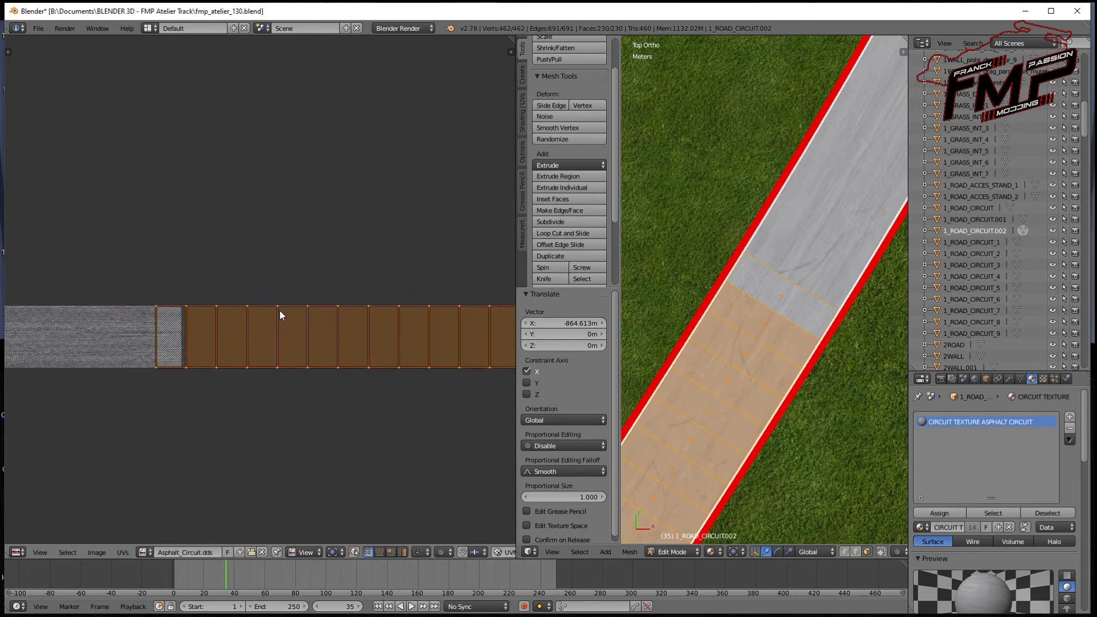
pyautogui.click(254, 342)
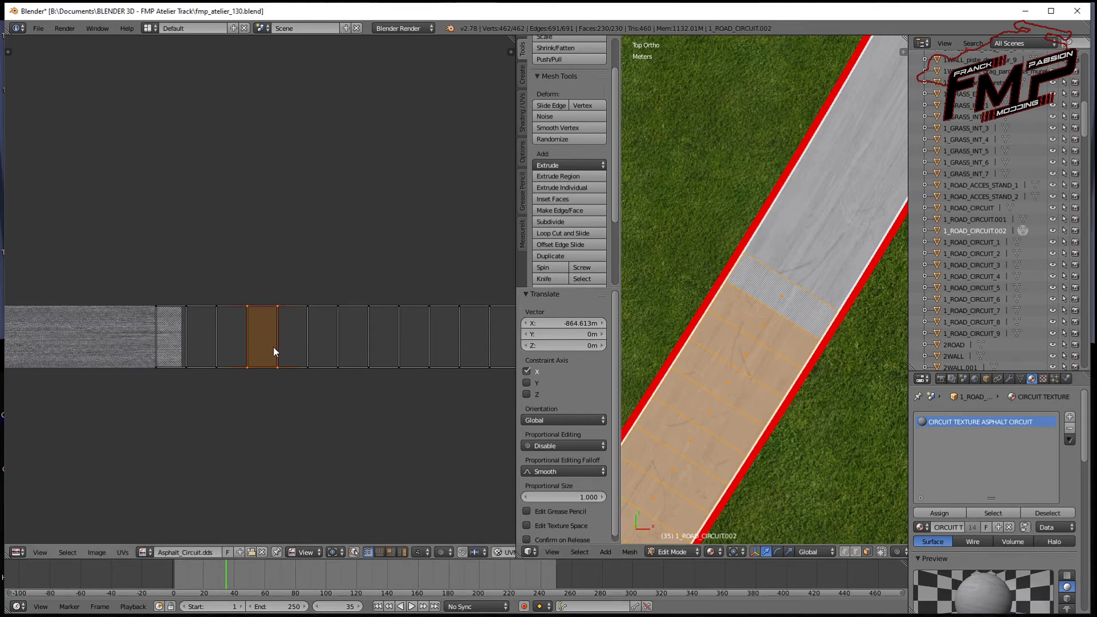
pyautogui.scroll(1, 291, 342)
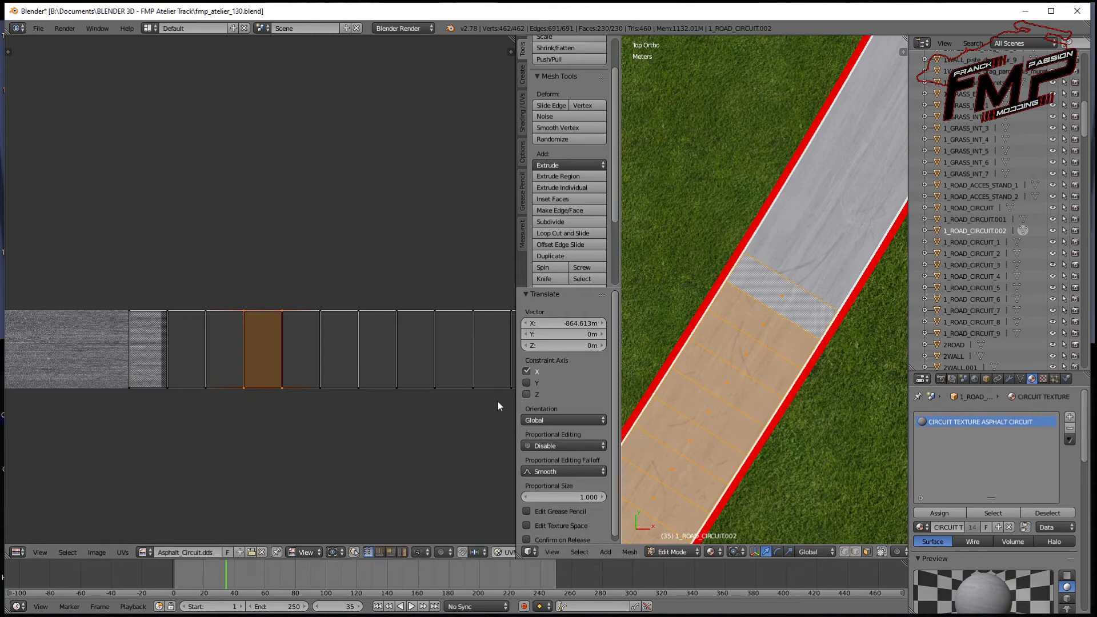
# Toggle Edit Mode, reselect all UV faces and begin sliding them along X
pyautogui.press('Tab')
pyautogui.press('Tab')
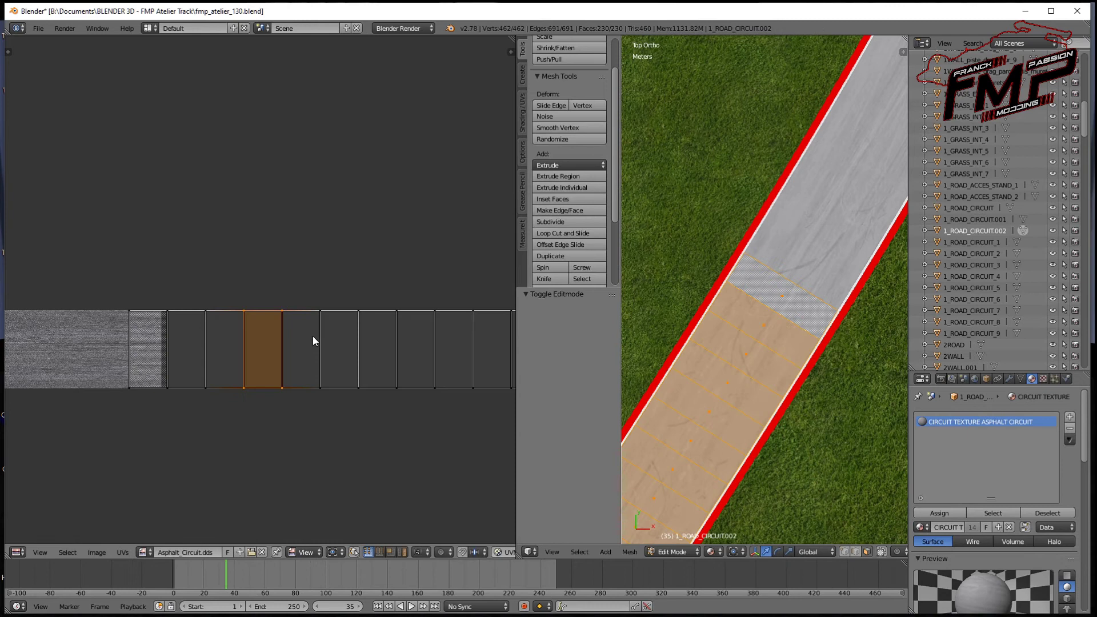
pyautogui.press('a')
pyautogui.press('a')
pyautogui.scroll(2, 803, 293)
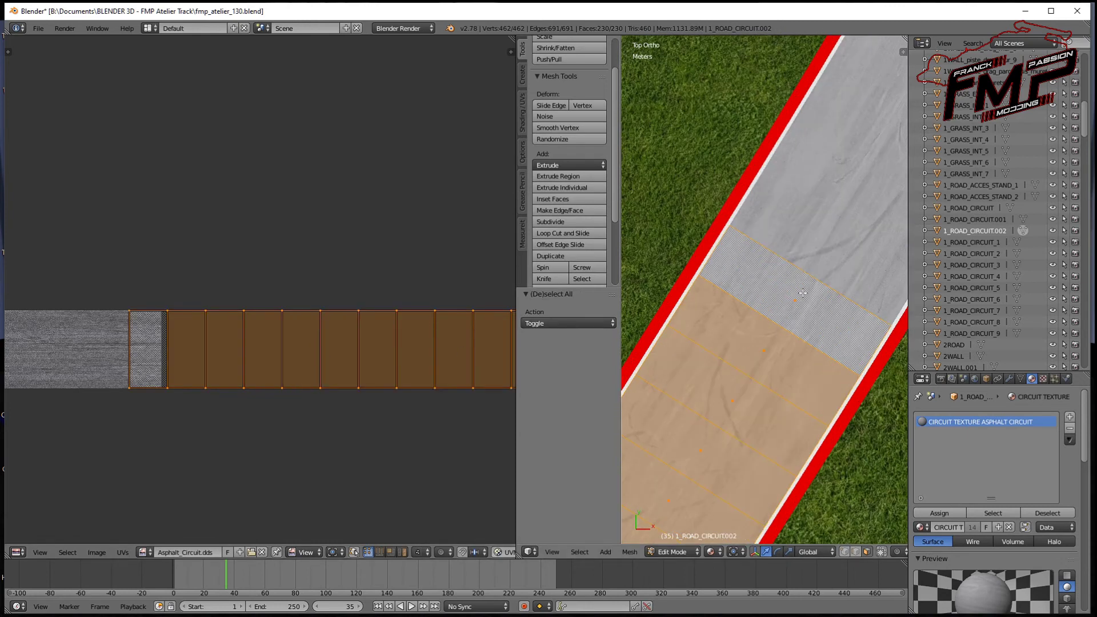
pyautogui.scroll(-2, 798, 248)
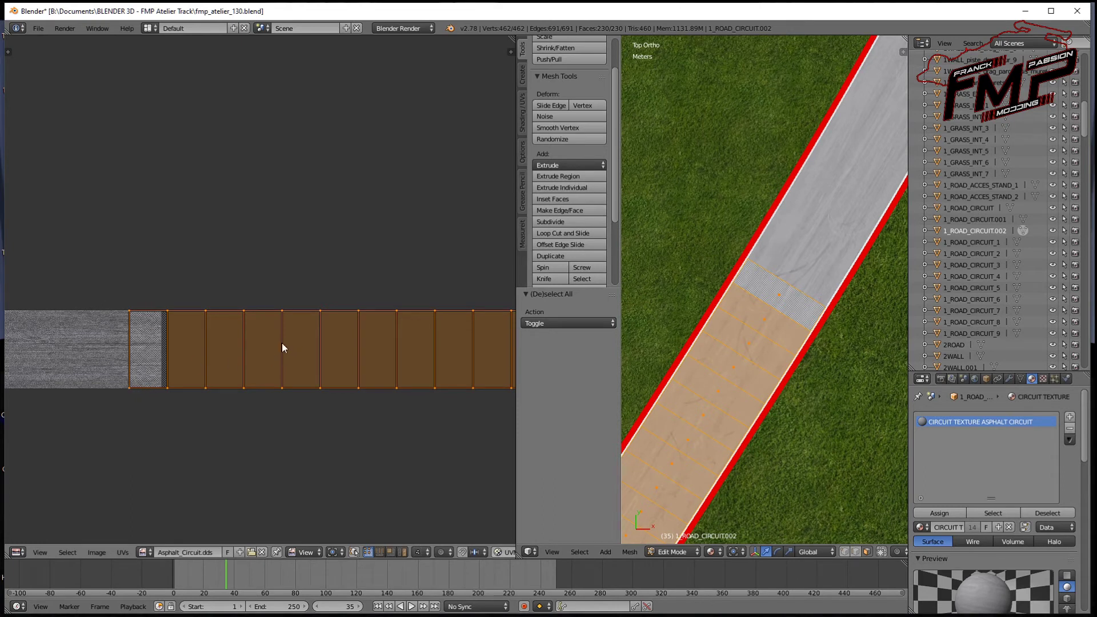
pyautogui.press('g')
pyautogui.press('x')
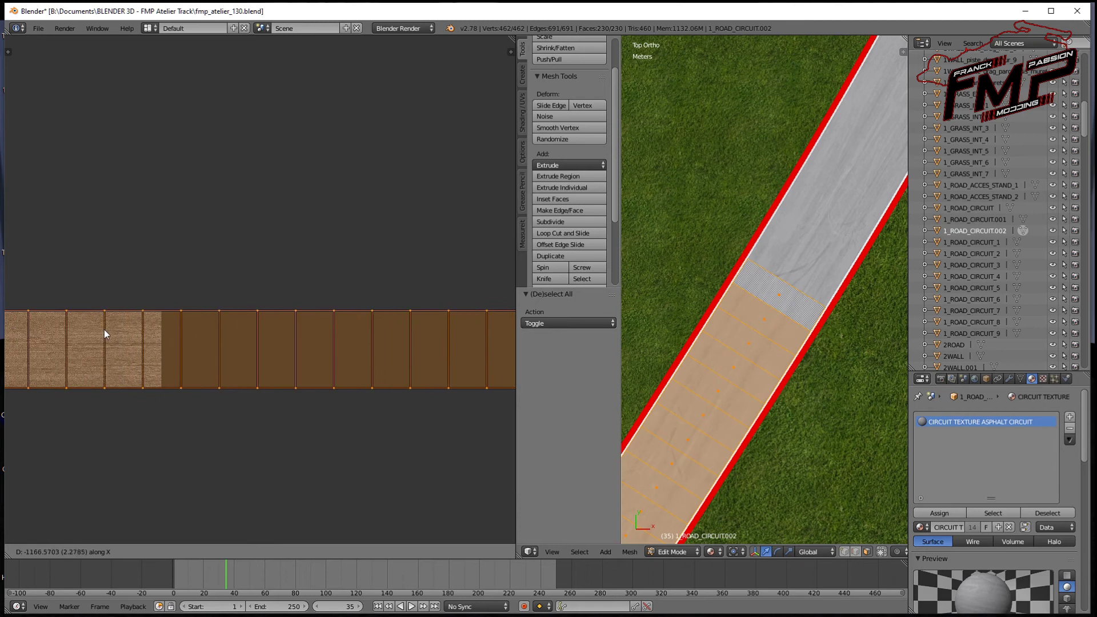
# Place the UV faces over the texture strip and view the whole strip
pyautogui.click(99, 329)
pyautogui.moveTo(153, 357); pyautogui.dragTo(335, 365, button='middle')
pyautogui.scroll(-3, 335, 365)
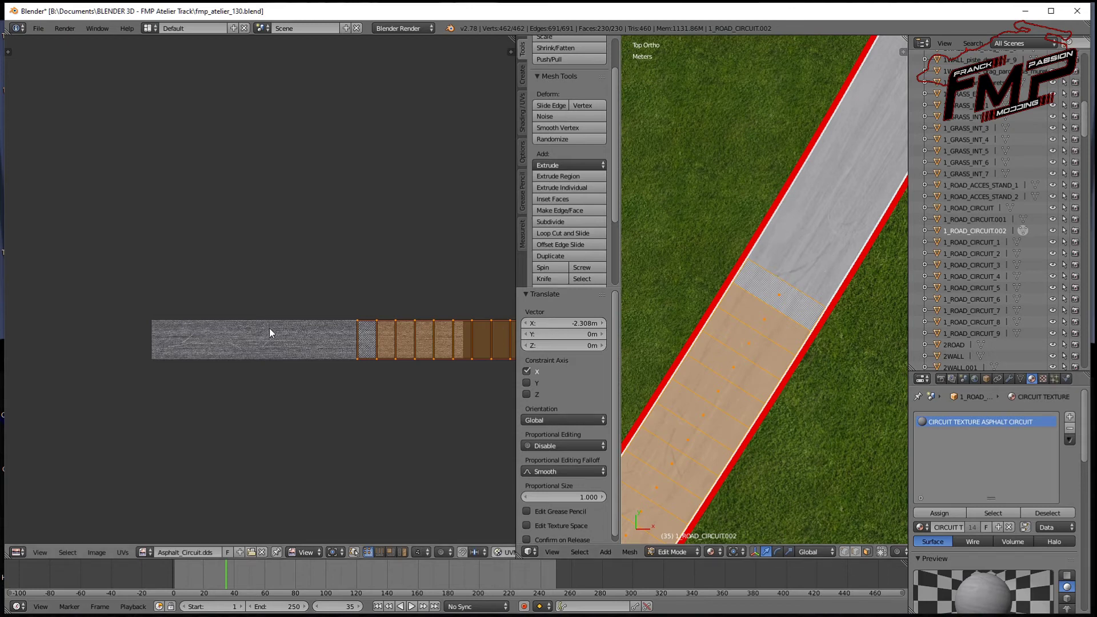
# Slide the UV strip twice more along X, ending a further -41.027 cm
pyautogui.press('g')
pyautogui.press('x')
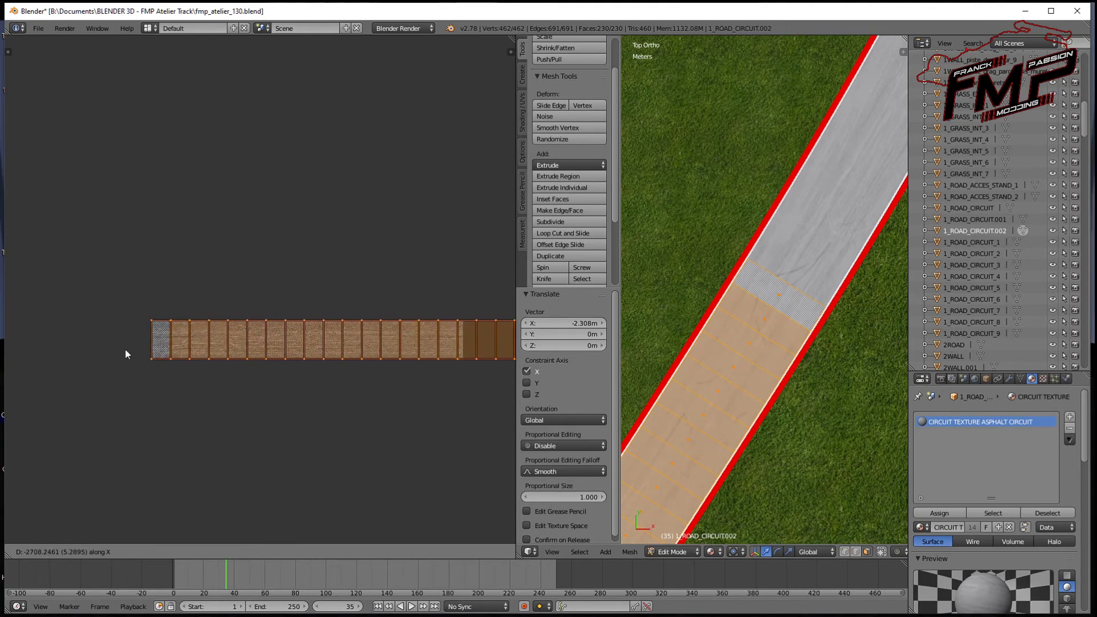
pyautogui.click(141, 350)
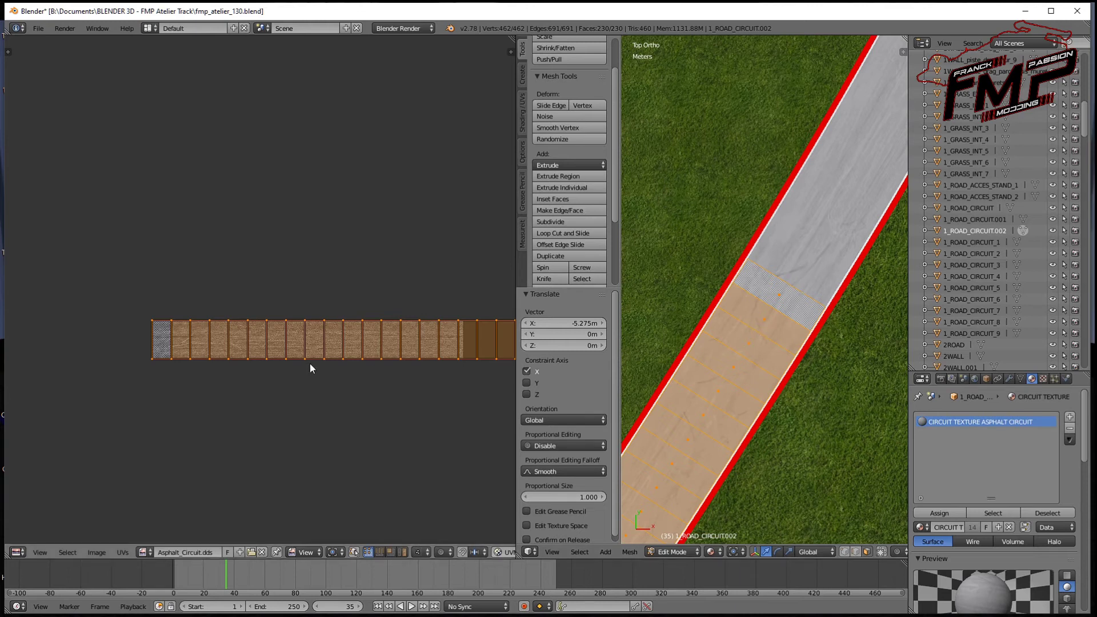
pyautogui.press('g')
pyautogui.press('x')
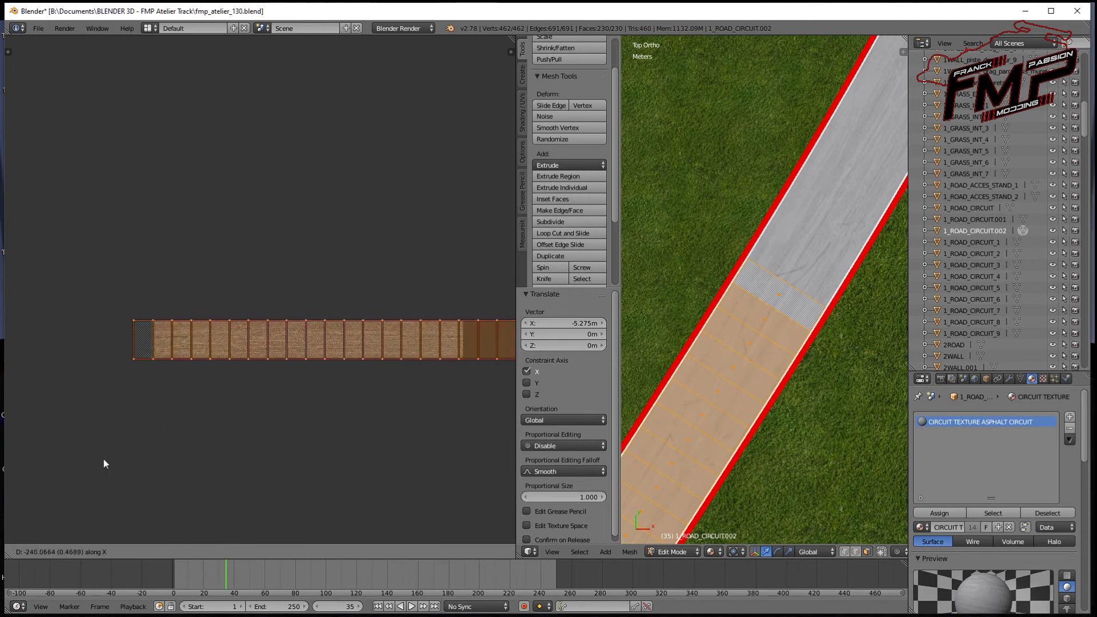
pyautogui.click(120, 445)
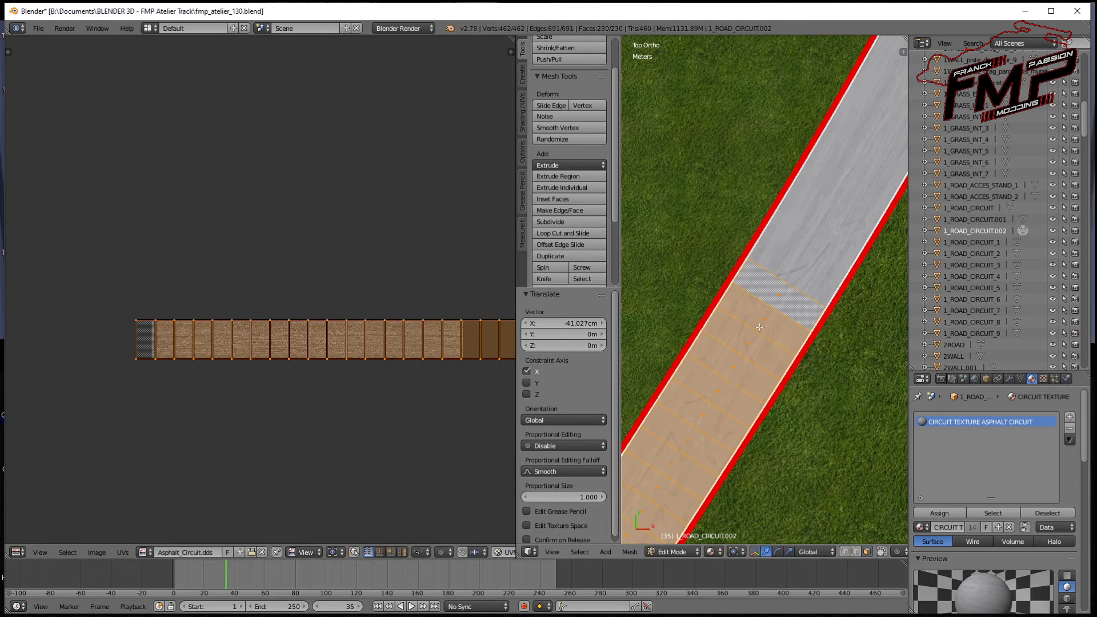
# Rotate the road UV strip 180° over the asphalt texture
pyautogui.scroll(-1, 335, 389)
pyautogui.scroll(-1, 331, 380)
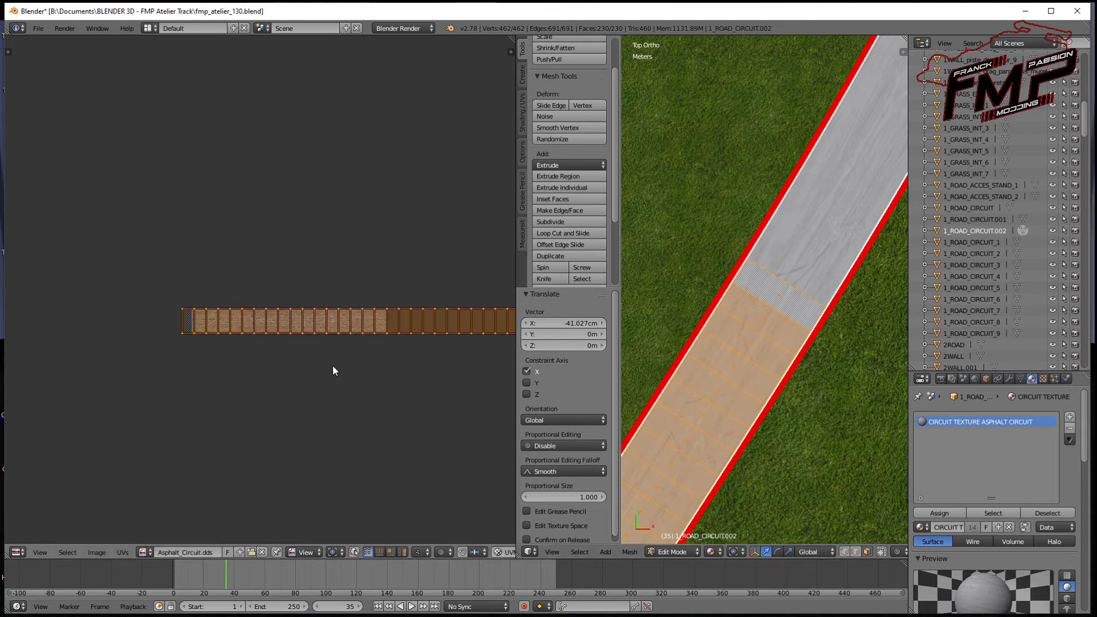
pyautogui.scroll(-2, 336, 366)
pyautogui.scroll(3, 339, 372)
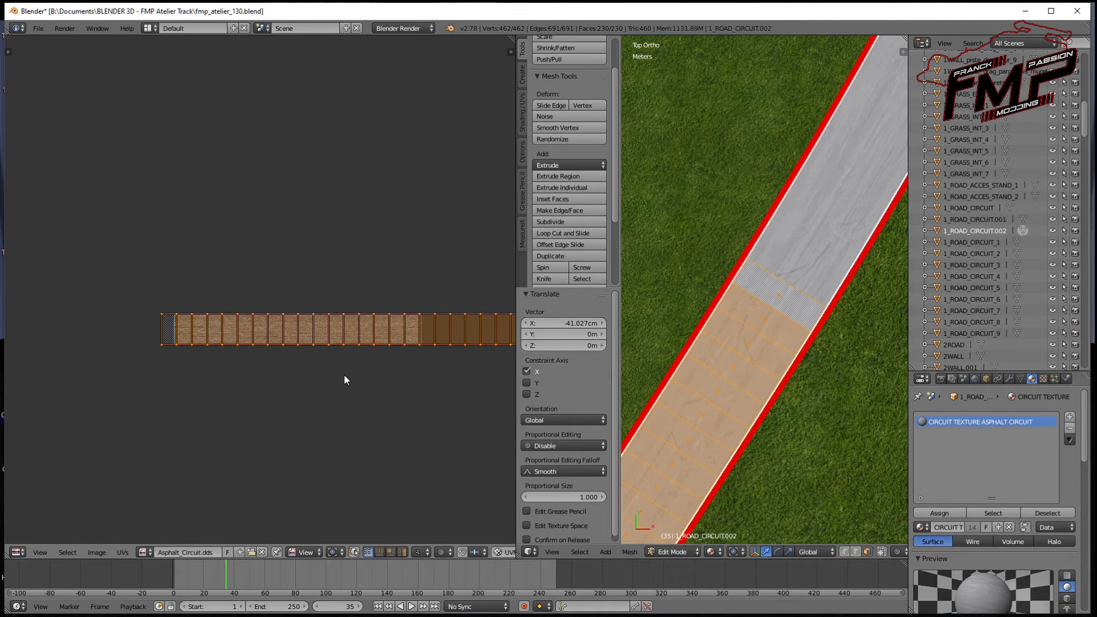
pyautogui.write('r')
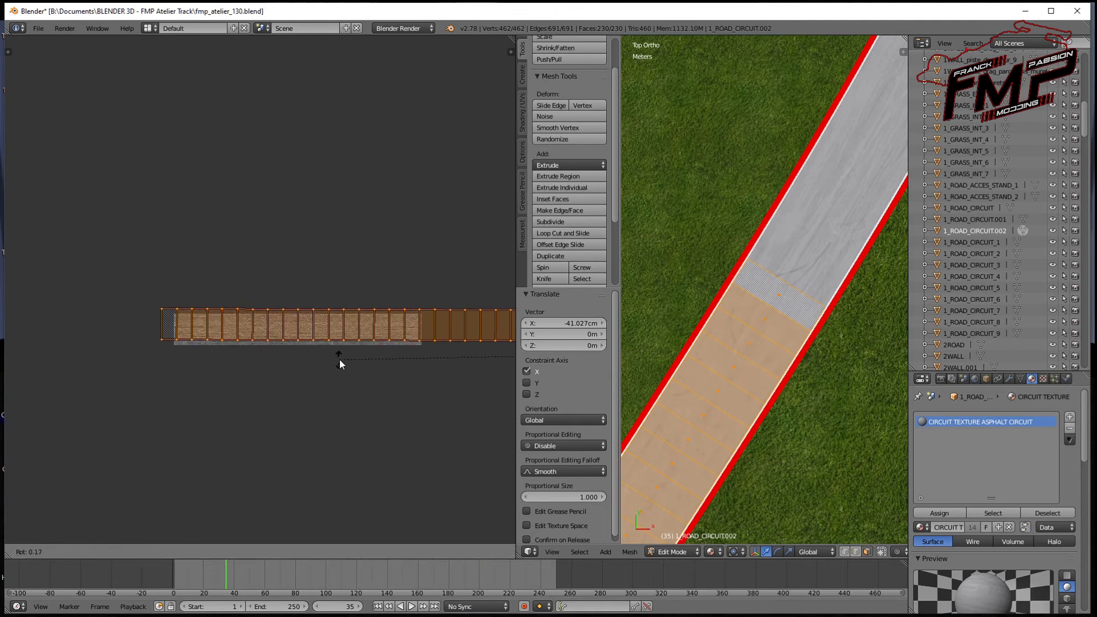
pyautogui.write('1850')
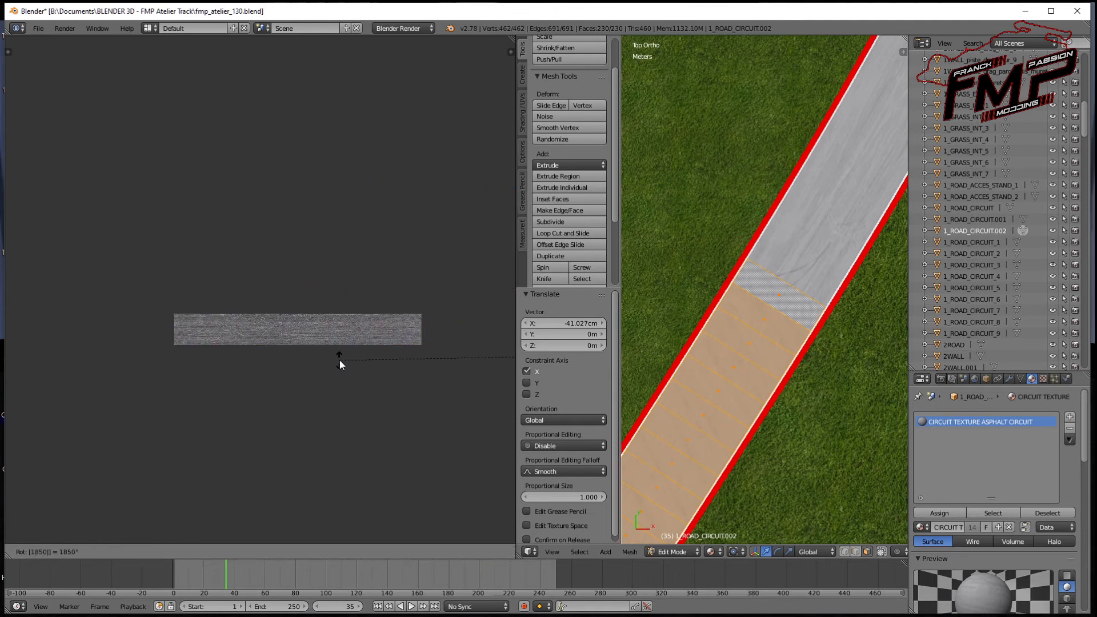
pyautogui.press('Escape')
pyautogui.write('r')
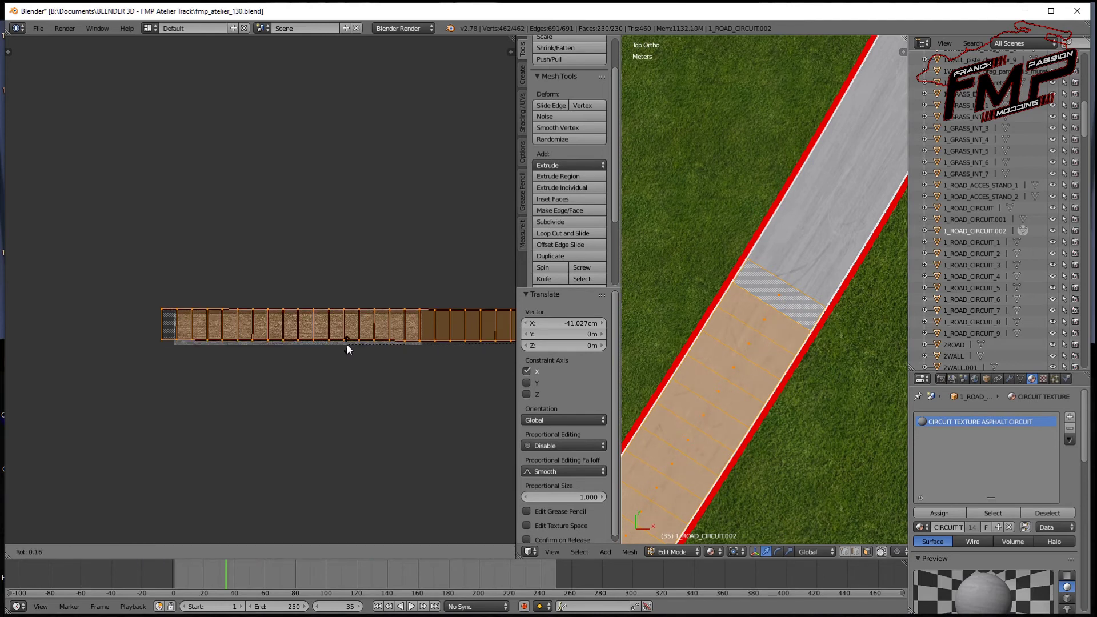
pyautogui.write('180')
pyautogui.press('Return')
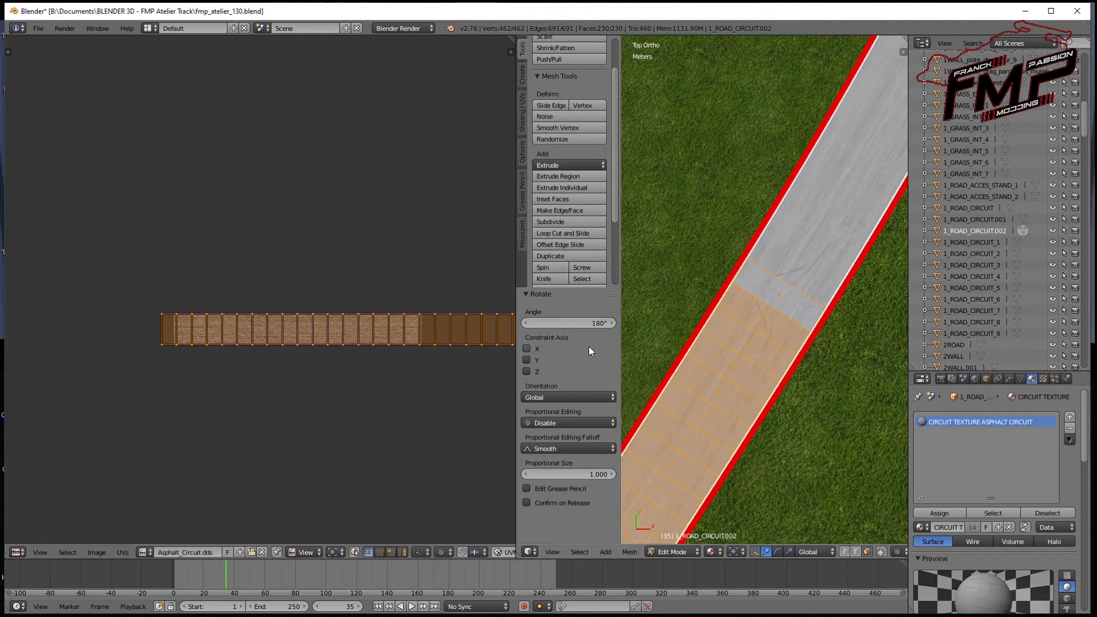
# Zoom in and begin sliding the rotated UV strip along X
pyautogui.scroll(2, 760, 328)
pyautogui.scroll(1, 800, 320)
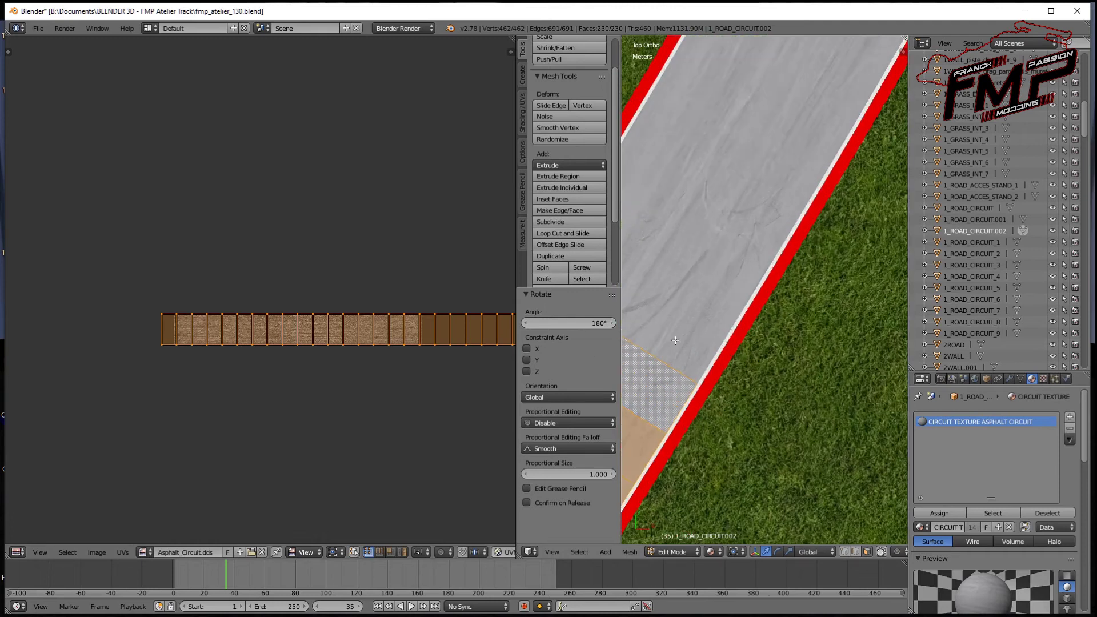
pyautogui.scroll(2, 846, 312)
pyautogui.press('g')
pyautogui.press('x')
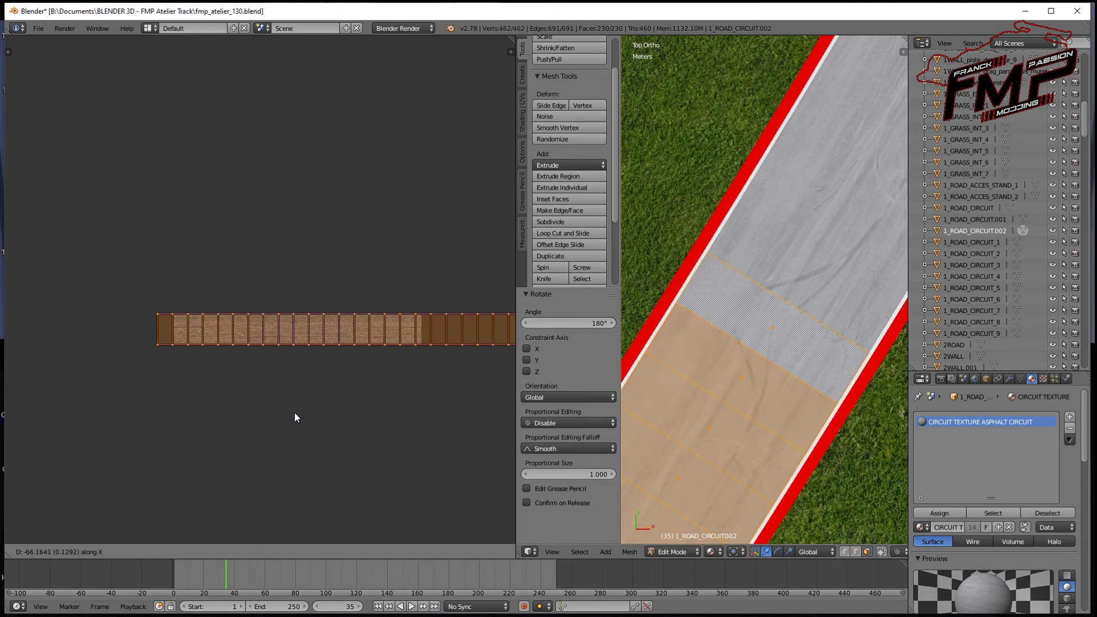
# Confirm the UV strip's 33.23 cm leftward shift, refresh Edit Mode, and select all UV faces
pyautogui.click(291, 442)
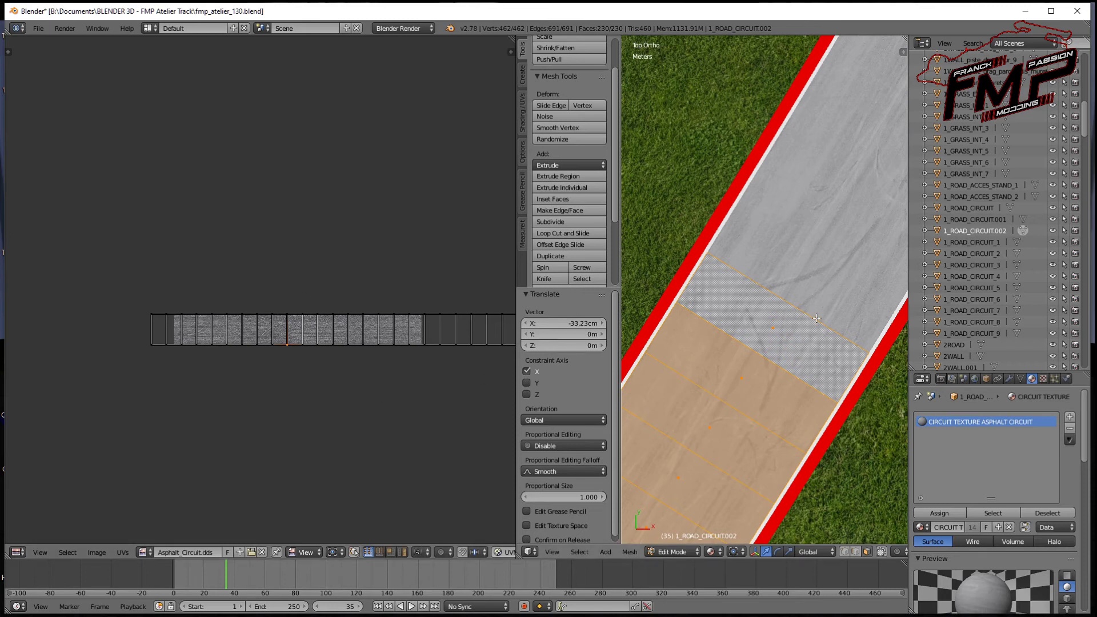
pyautogui.press('Tab')
pyautogui.press('Tab')
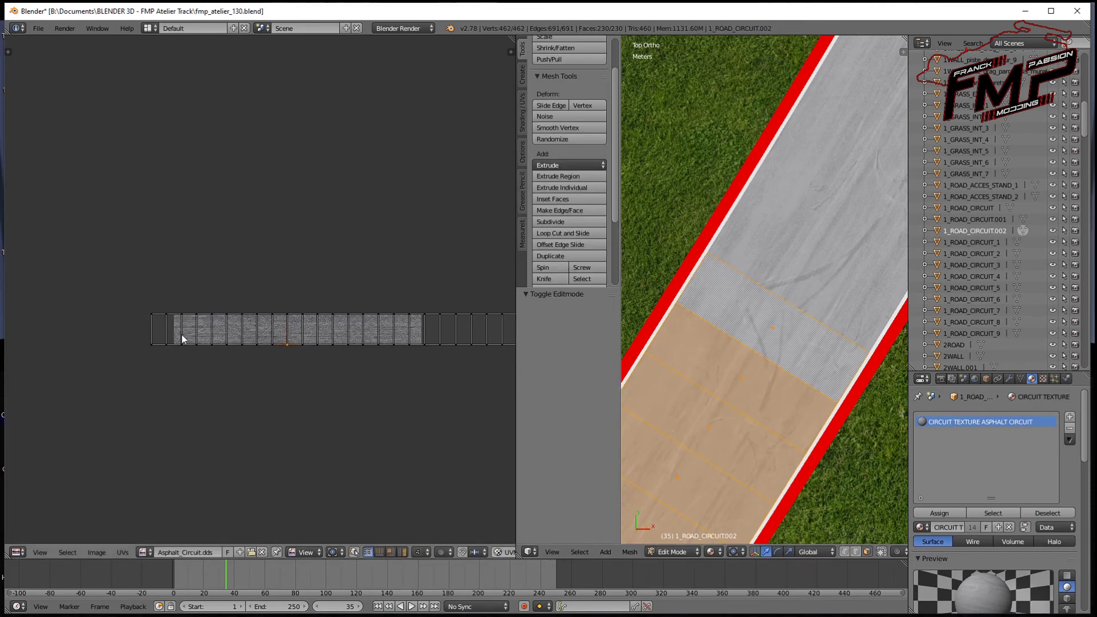
pyautogui.press('a')
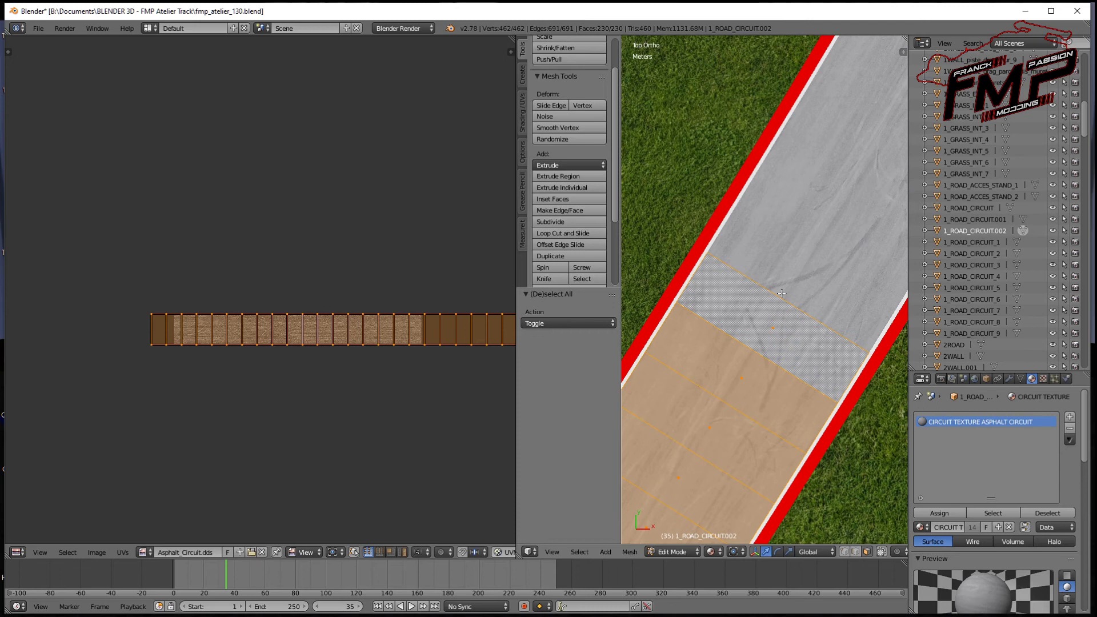
# Leave Edit Mode on the grey road section and widen the 3D view around the track curve
pyautogui.scroll(-3, 782, 294)
pyautogui.scroll(-3, 772, 303)
pyautogui.scroll(-2, 762, 312)
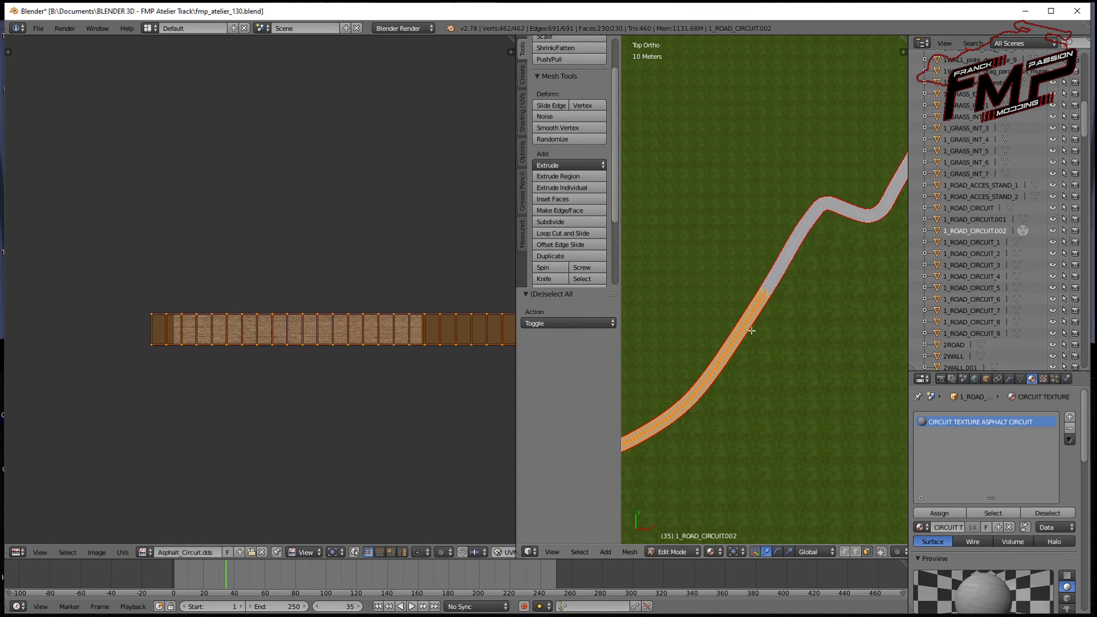
pyautogui.press('KP_Decimal')
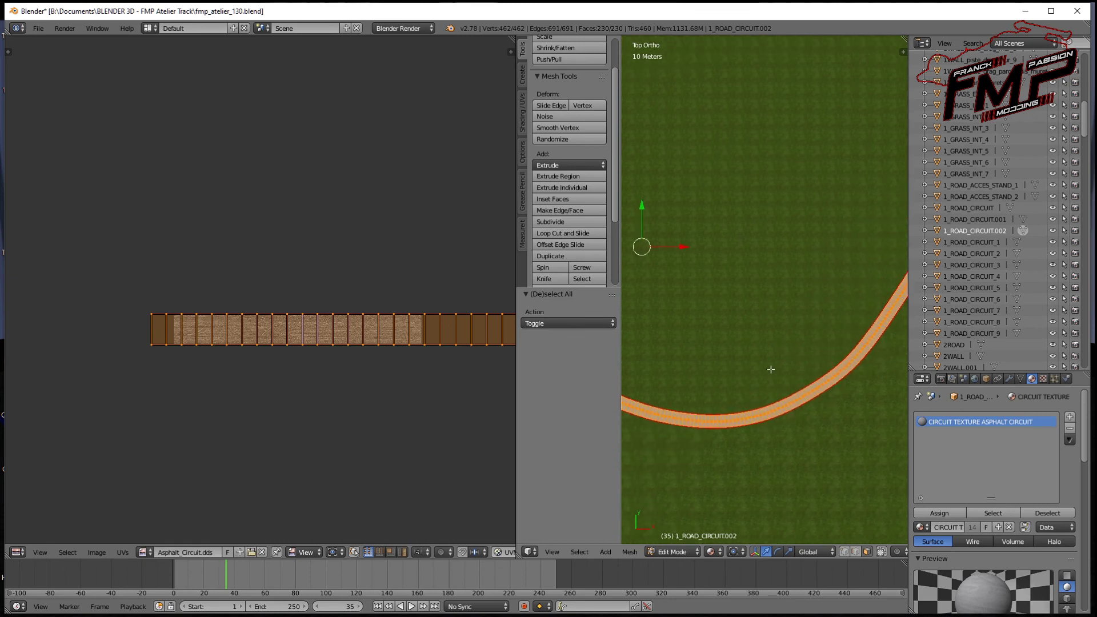
pyautogui.press('Tab')
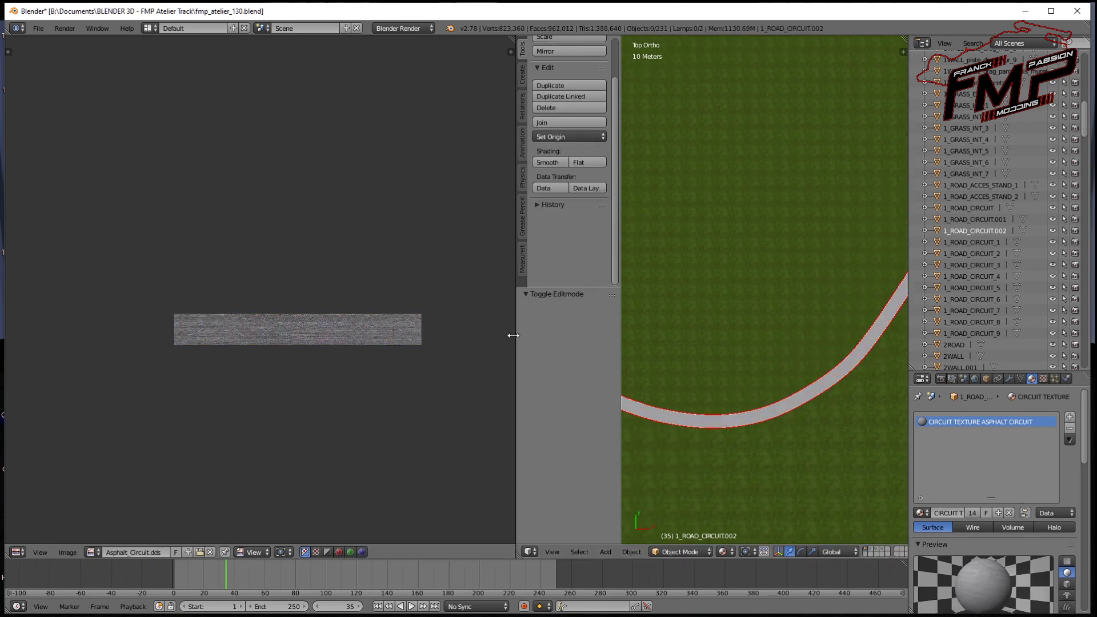
pyautogui.moveTo(517, 337); pyautogui.dragTo(269, 338)
pyautogui.keyDown('shift'); pyautogui.moveTo(653, 298); pyautogui.dragTo(721, 318, button='middle'); pyautogui.keyUp('shift')
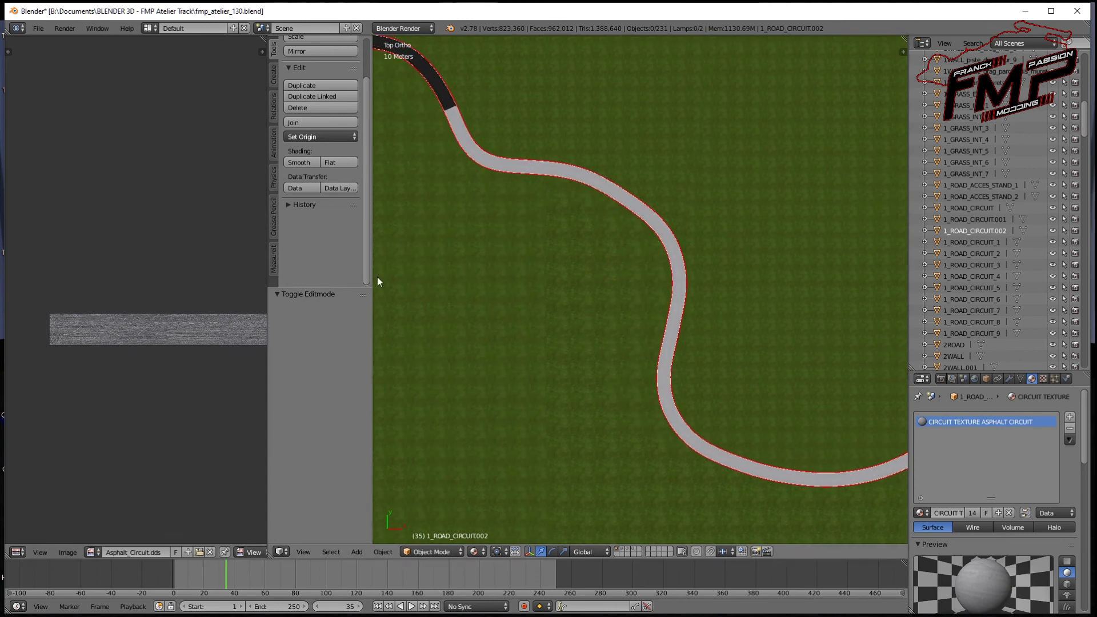
# Select the dark 1_ROAD_CIRCUIT object and pick faces along its road in Edit Mode
pyautogui.scroll(-3, 462, 179)
pyautogui.scroll(5, 577, 346)
pyautogui.scroll(4, 684, 358)
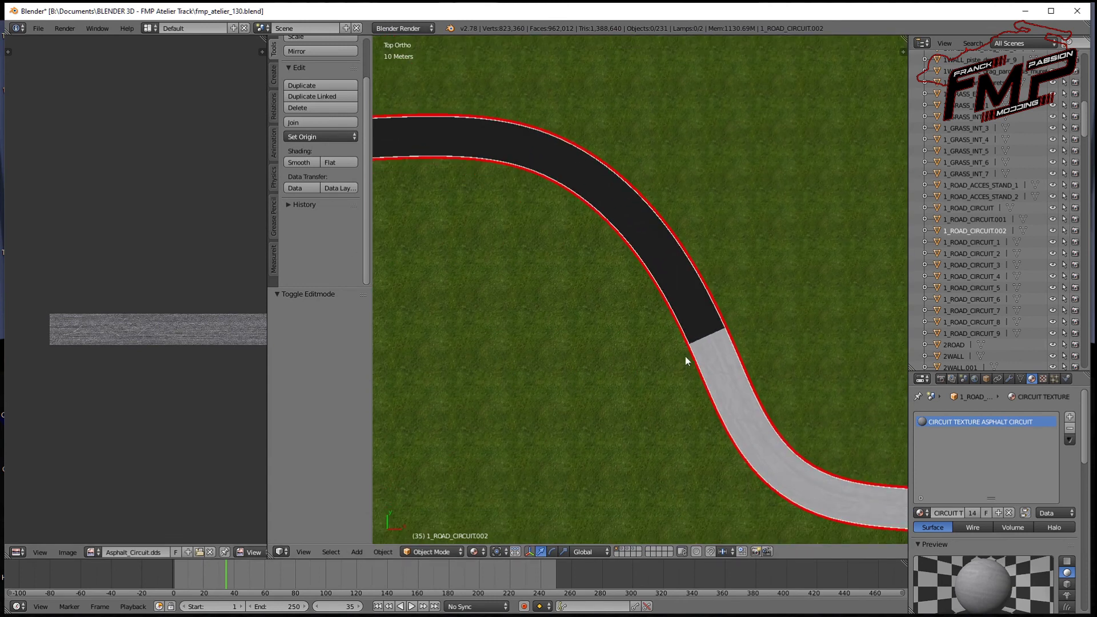
pyautogui.scroll(3, 684, 353)
pyautogui.rightClick(763, 308)
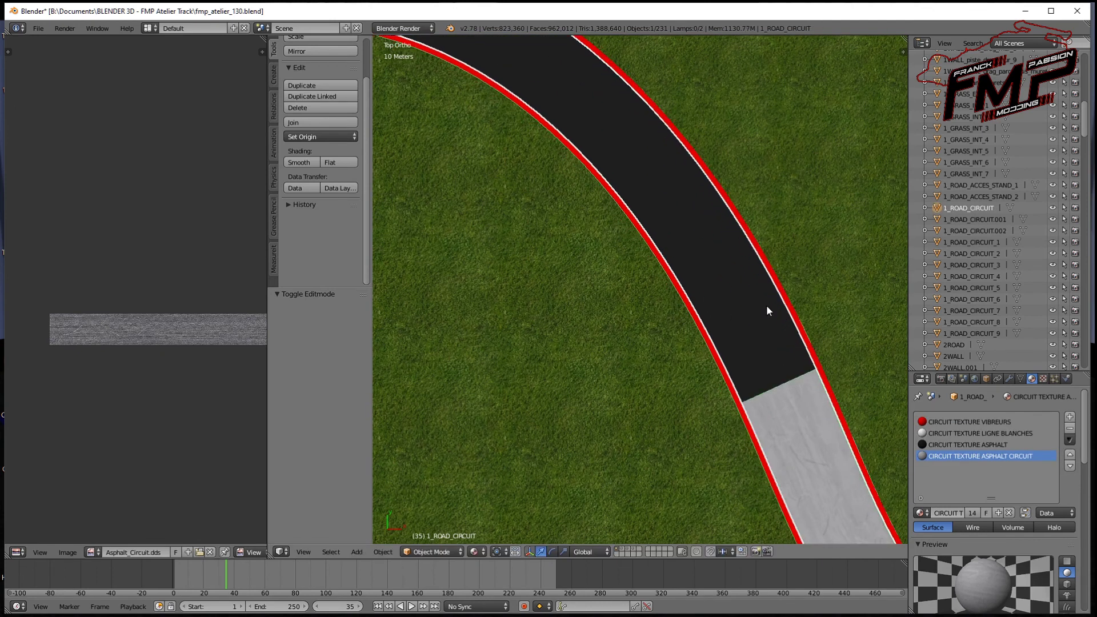
pyautogui.press('Tab')
pyautogui.rightClick(762, 383)
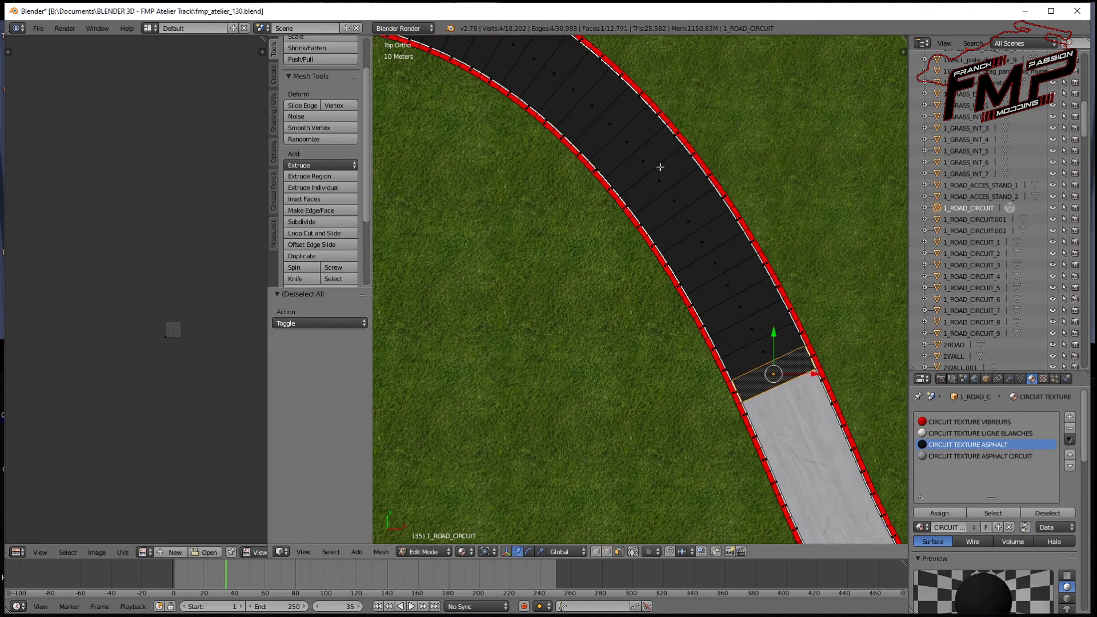
pyautogui.keyDown('ctrl'); pyautogui.rightClick(499, 59); pyautogui.keyUp('ctrl')
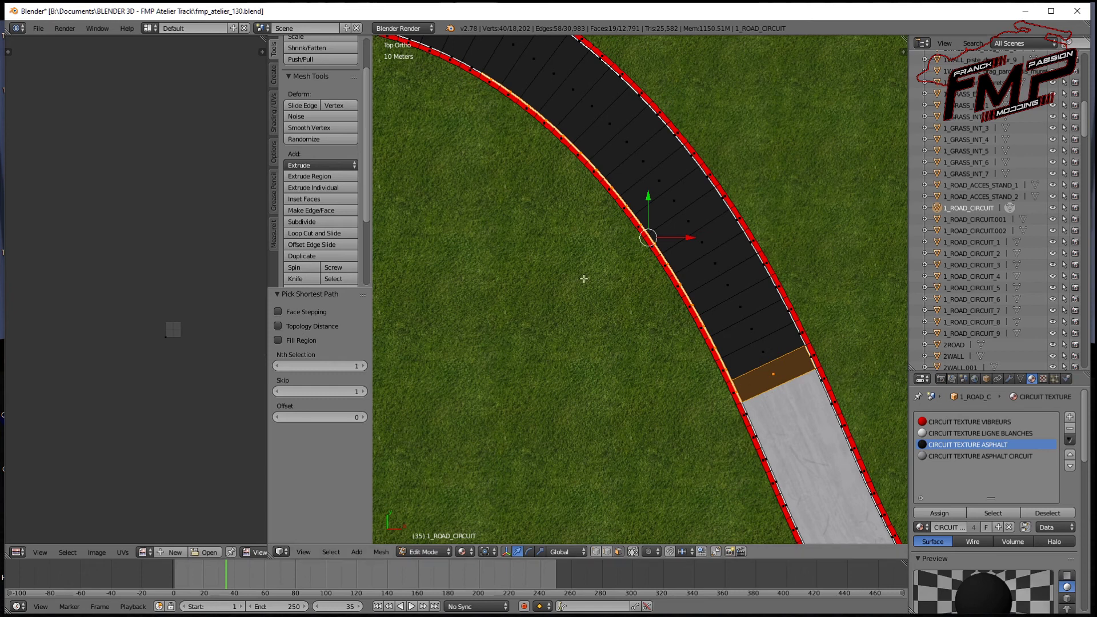
# Toggle the dark road's face selection off and return to Object Mode, zoomed out
pyautogui.scroll(-2, 586, 278)
pyautogui.press('a')
pyautogui.press('a')
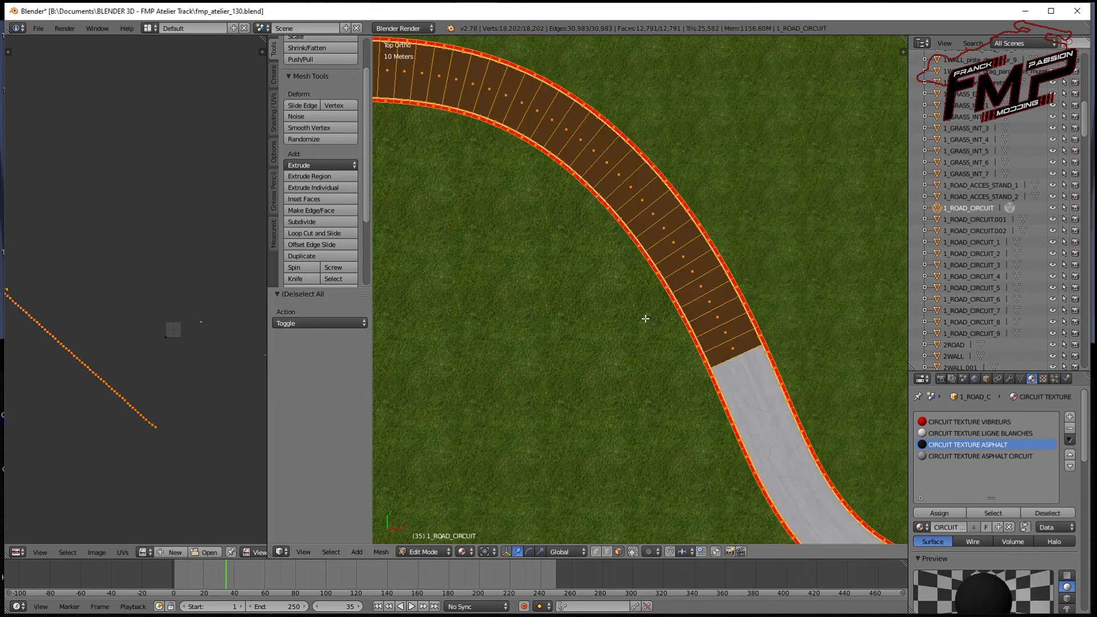
pyautogui.press('a')
pyautogui.press('Tab')
pyautogui.scroll(-2, 643, 320)
pyautogui.scroll(-2, 645, 324)
pyautogui.scroll(-2, 650, 330)
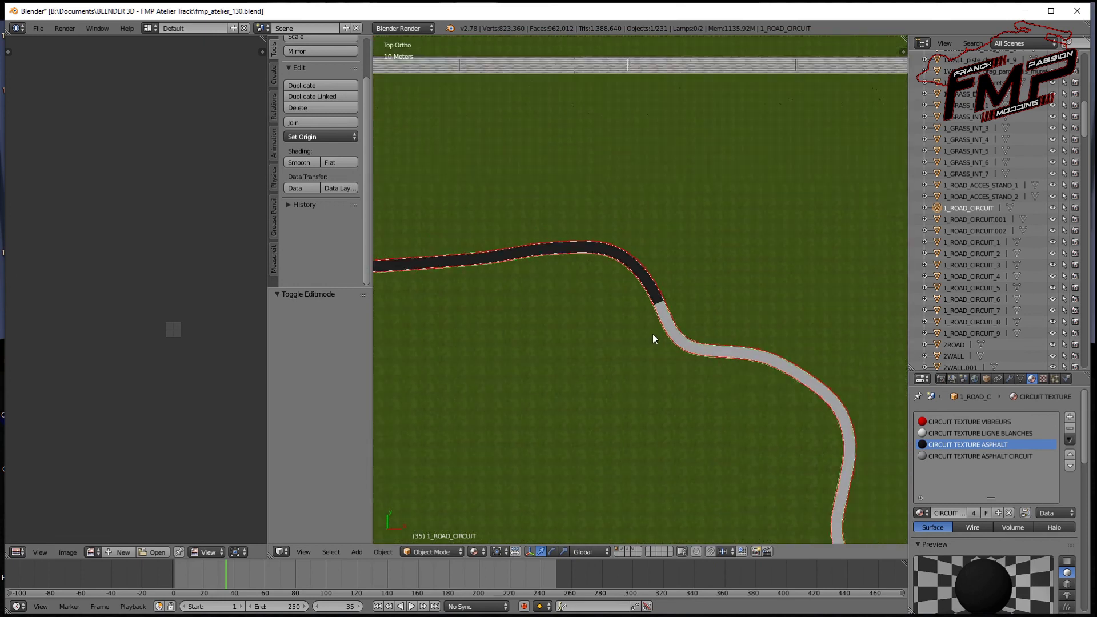
pyautogui.scroll(-2, 652, 335)
pyautogui.scroll(-2, 650, 335)
pyautogui.scroll(-2, 601, 302)
pyautogui.scroll(-2, 460, 271)
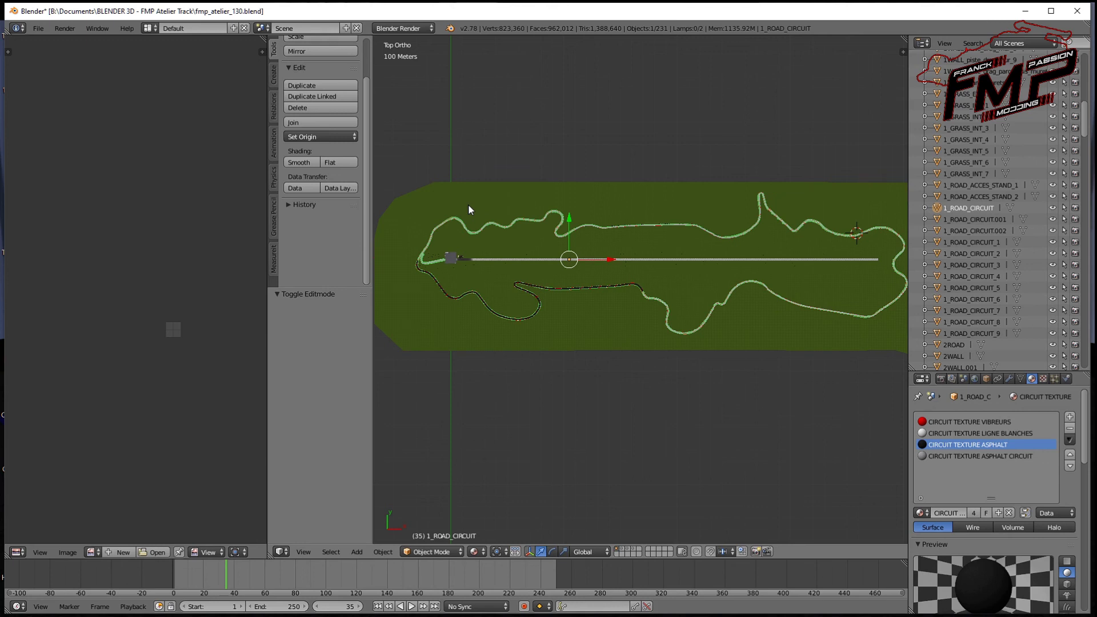
pyautogui.click(559, 235)
pyautogui.click(900, 276)
pyautogui.scroll(5, 583, 263)
pyautogui.scroll(1, 584, 261)
pyautogui.scroll(2, 580, 247)
pyautogui.scroll(1, 629, 269)
pyautogui.scroll(1, 640, 282)
pyautogui.scroll(1, 693, 331)
pyautogui.scroll(1, 697, 346)
pyautogui.scroll(1, 700, 351)
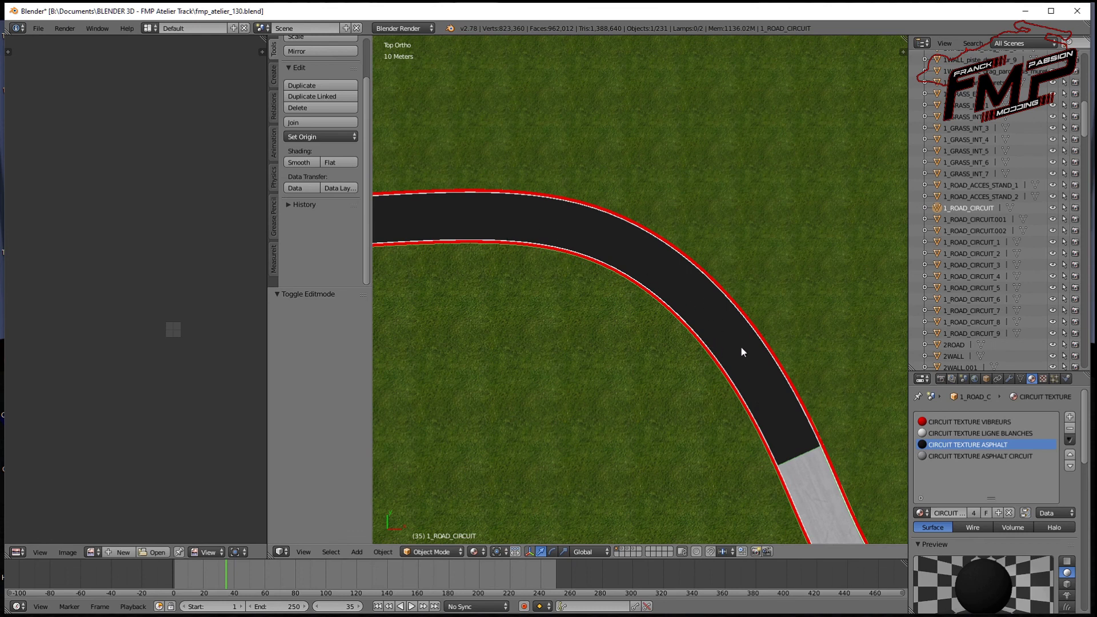
pyautogui.scroll(-3, 741, 346)
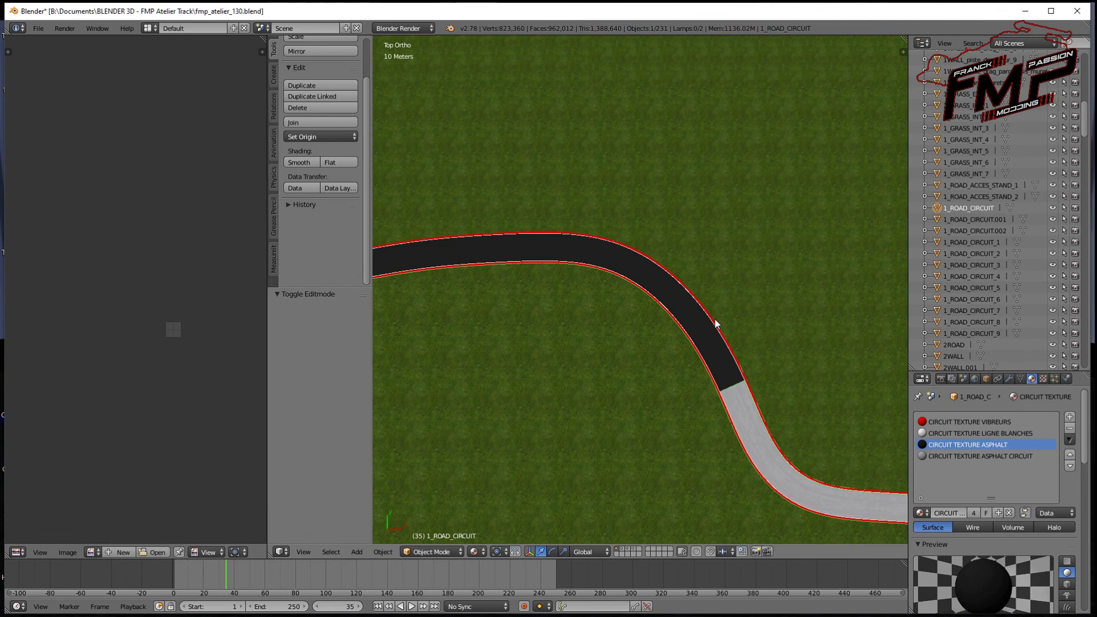
pyautogui.scroll(-2, 675, 287)
pyautogui.scroll(-1, 674, 284)
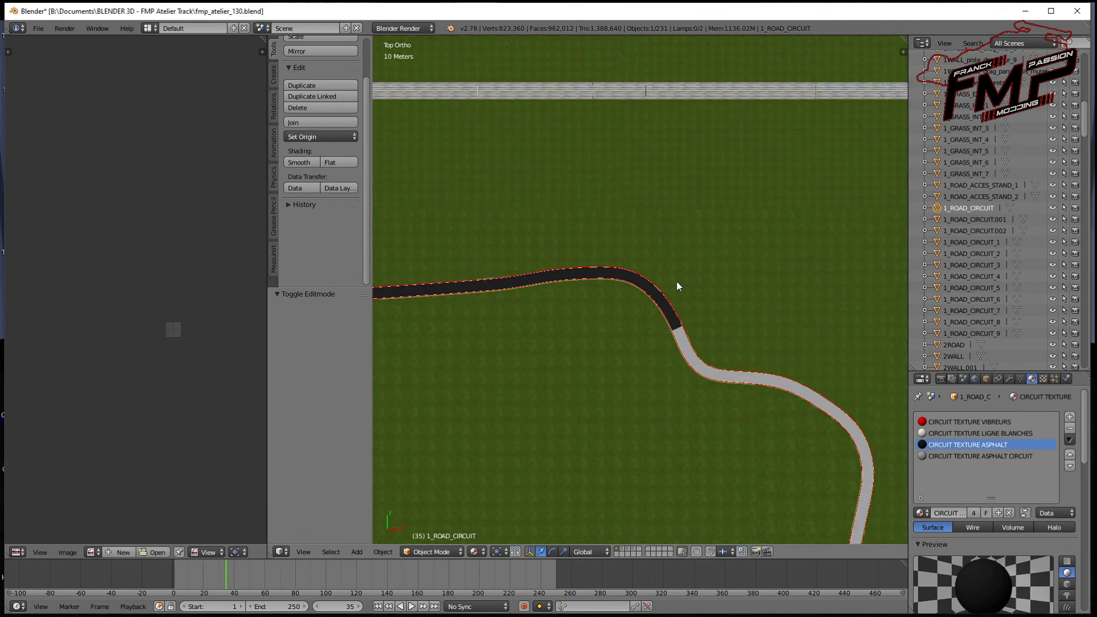